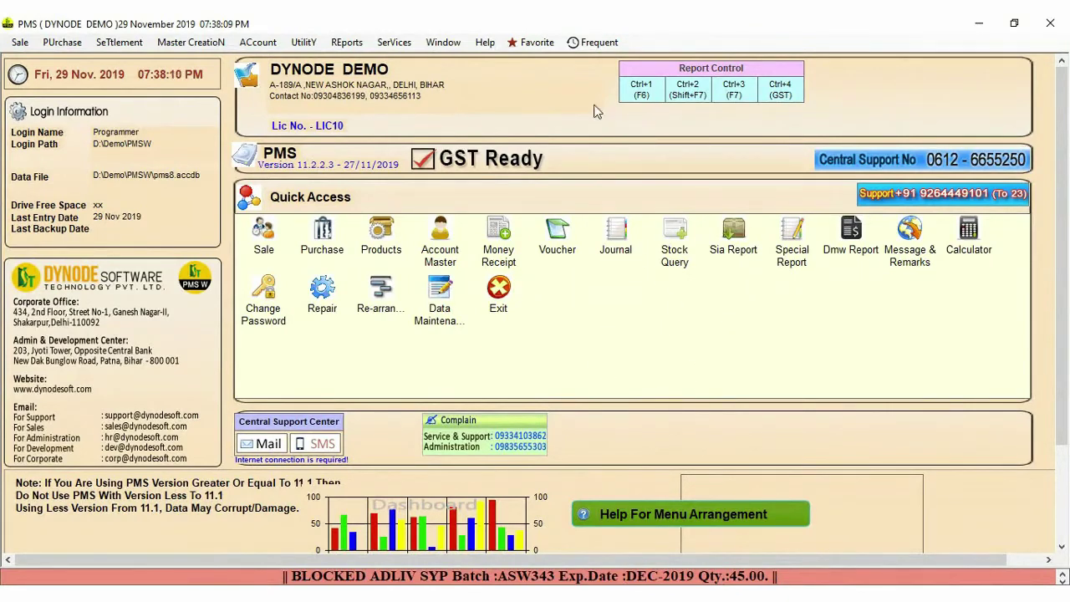
Examine the commands offered for sales, purchases, settlements and master creation, including the account and monthly rental entries.
left_click(17, 44)
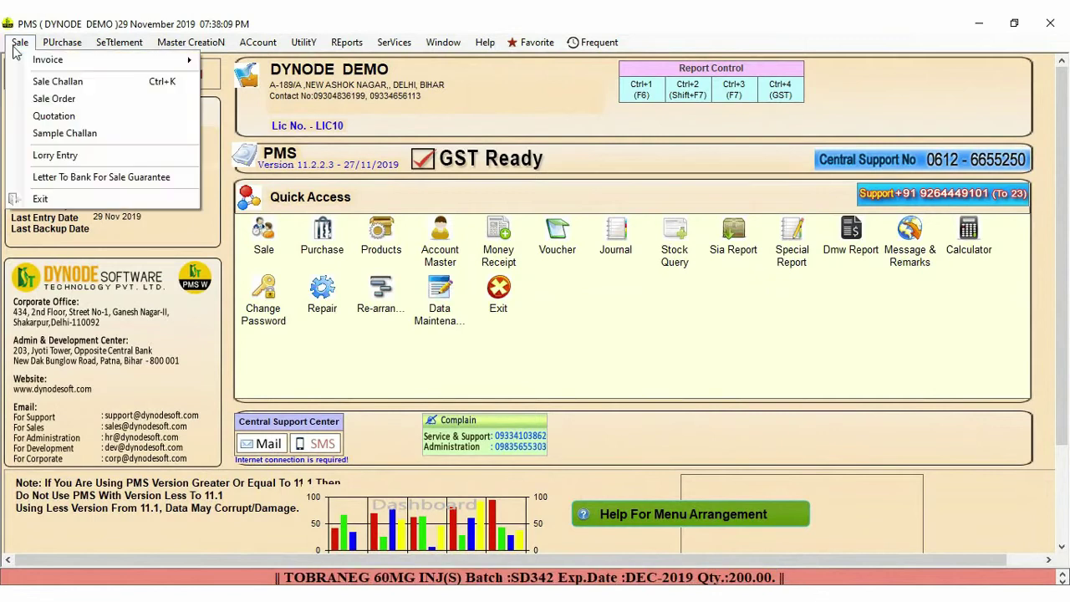
mouse_move(50, 59)
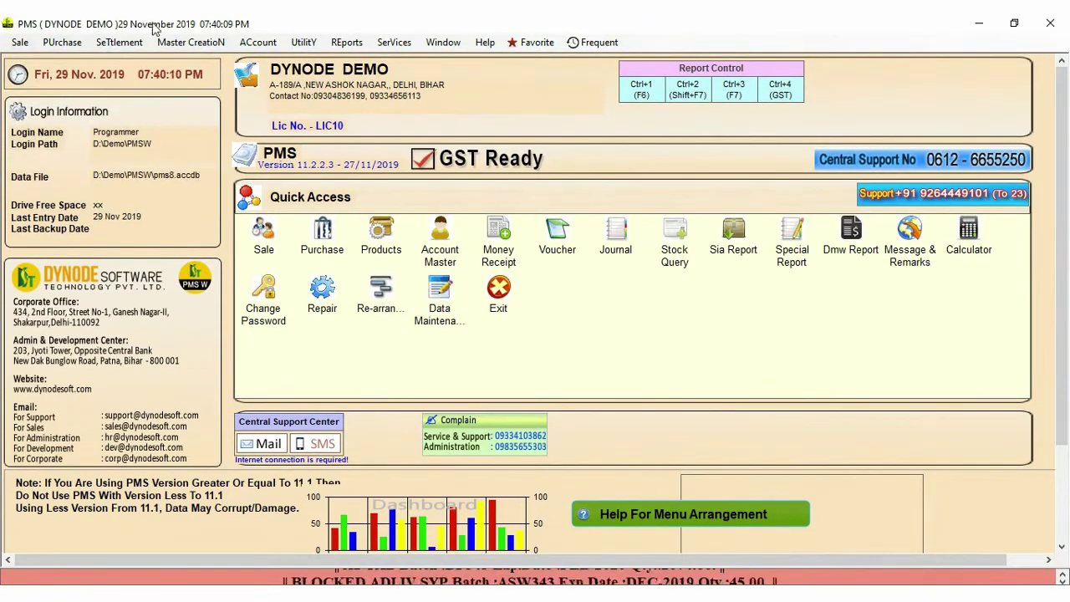
left_click(46, 44)
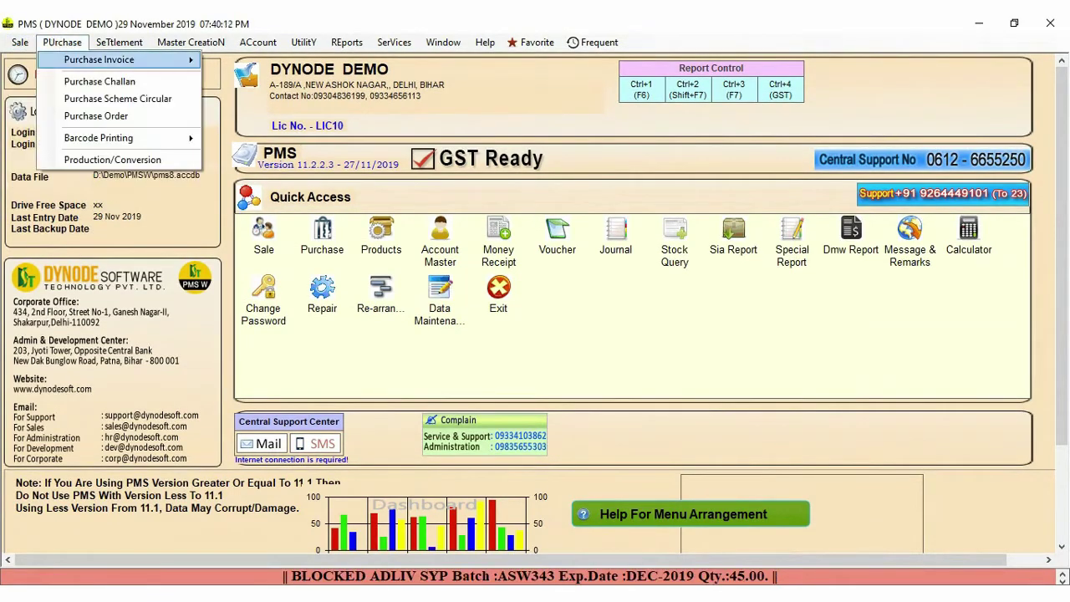
mouse_move(99, 60)
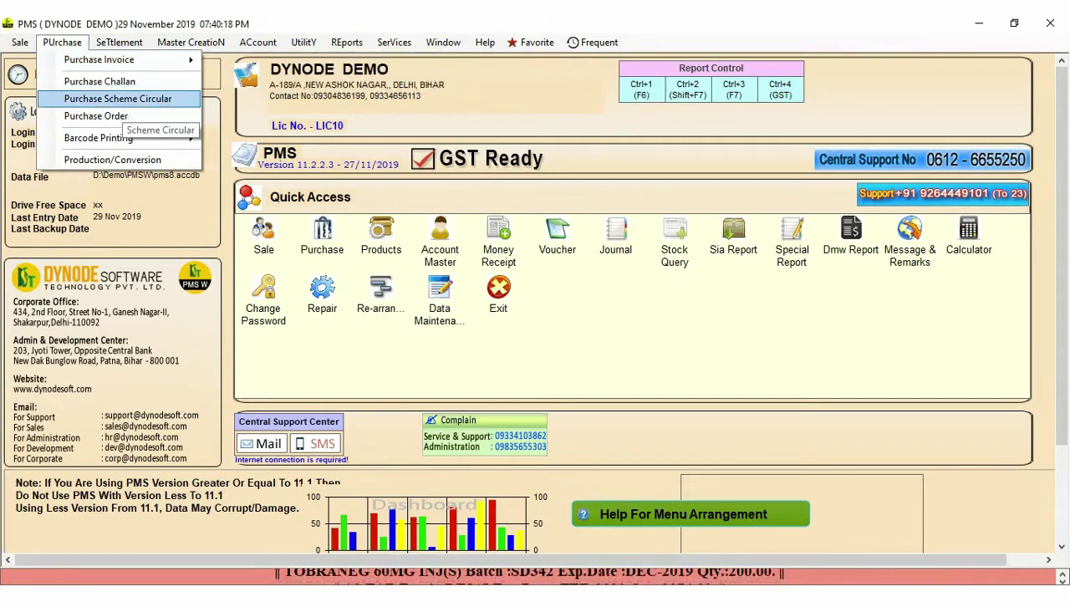
mouse_move(99, 138)
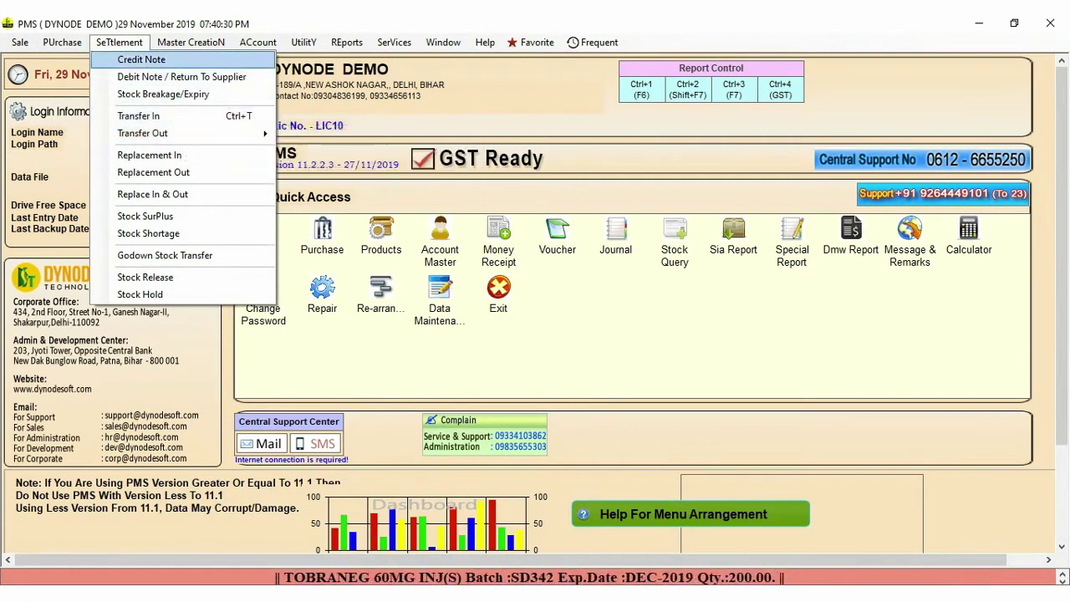
mouse_move(190, 42)
mouse_move(218, 59)
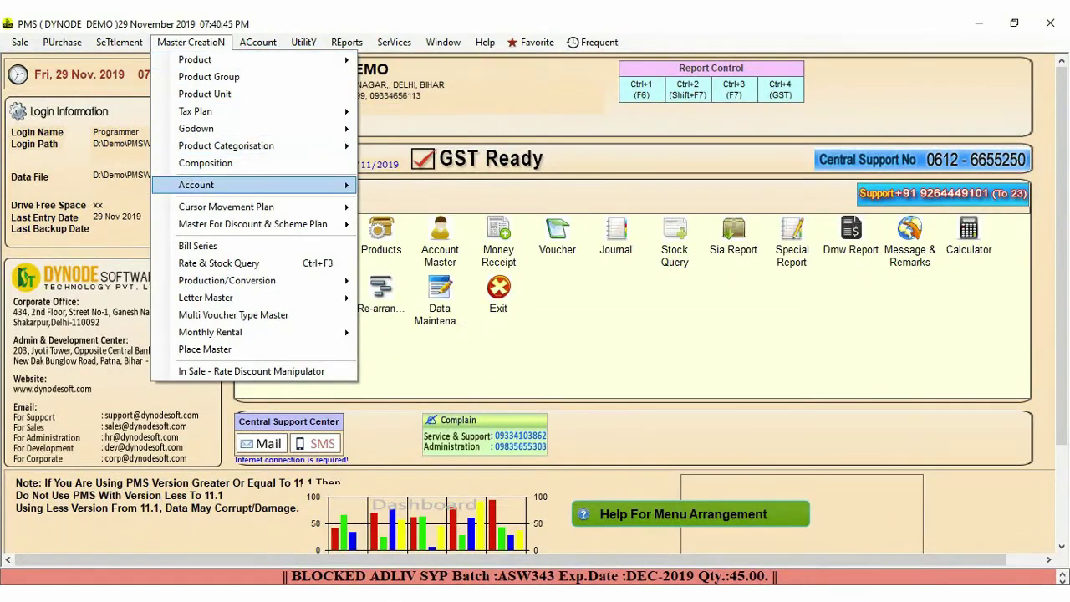
mouse_move(251, 185)
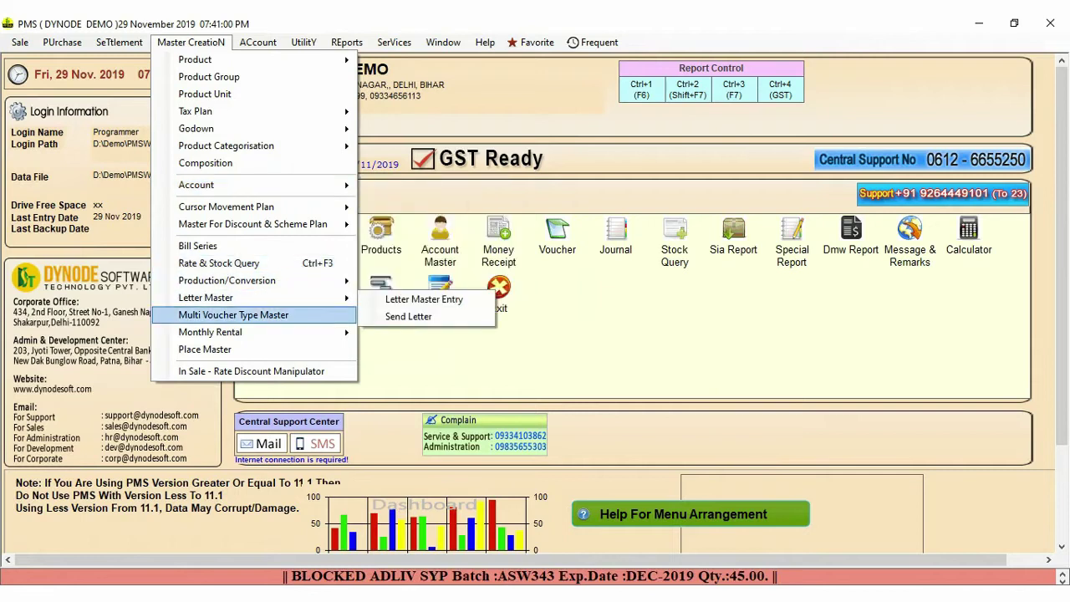
mouse_move(210, 332)
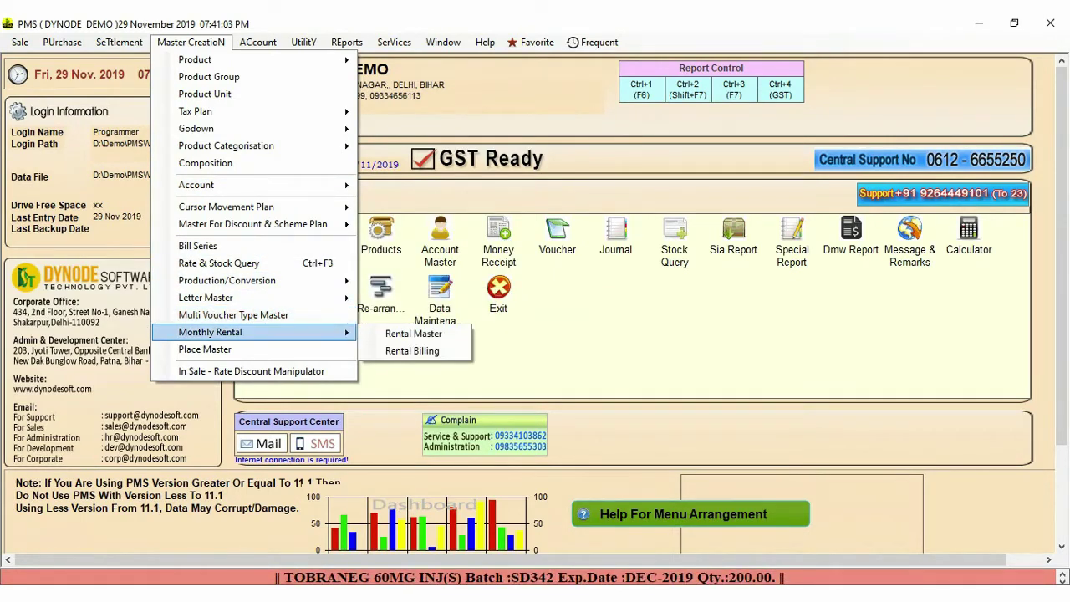
Examine the accounting commands, including the banking entries from Bank Reconciliation Entry to Voucher Clear Date.
mouse_move(263, 49)
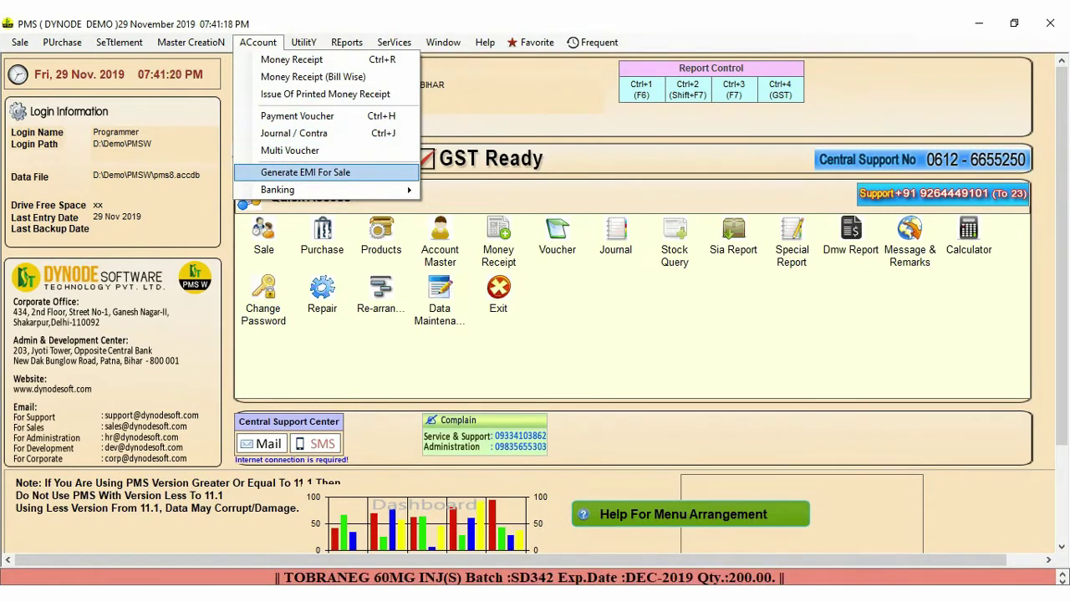
mouse_move(368, 190)
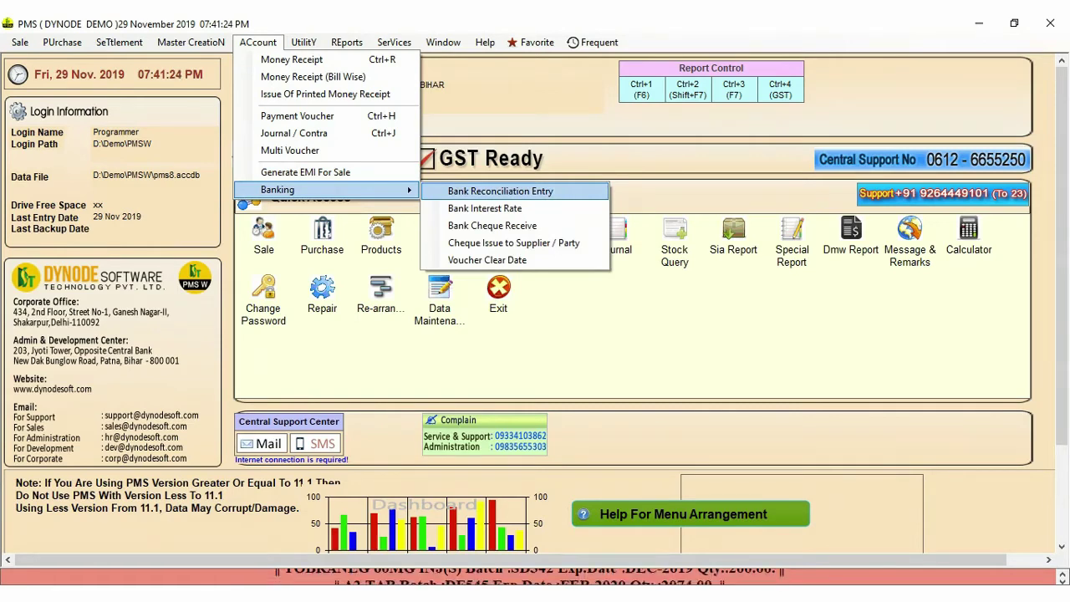
key("Down")
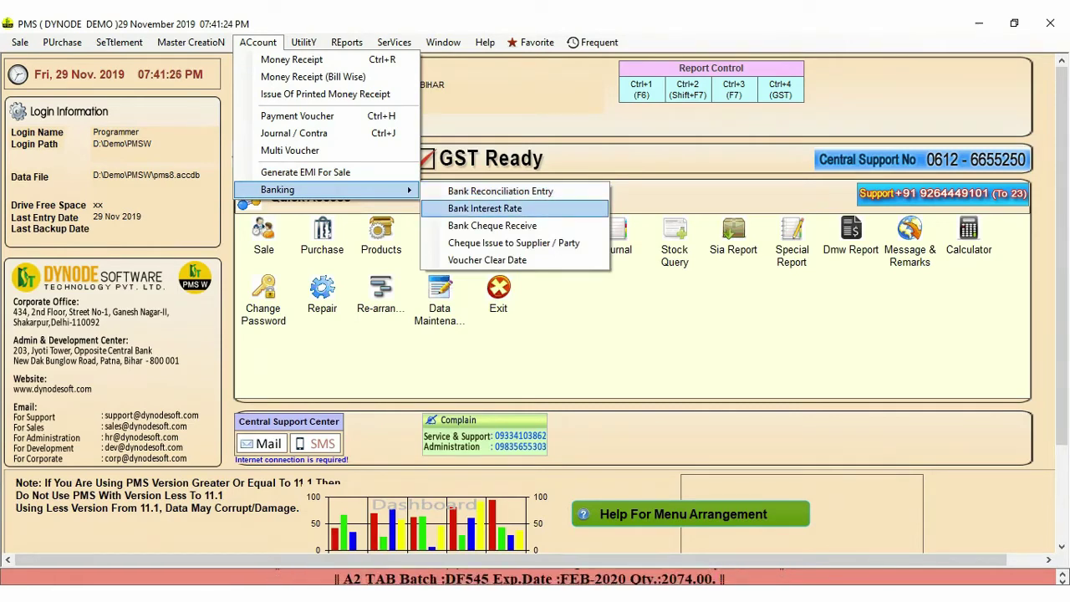
key("Down")
key("Down")
key("Down")
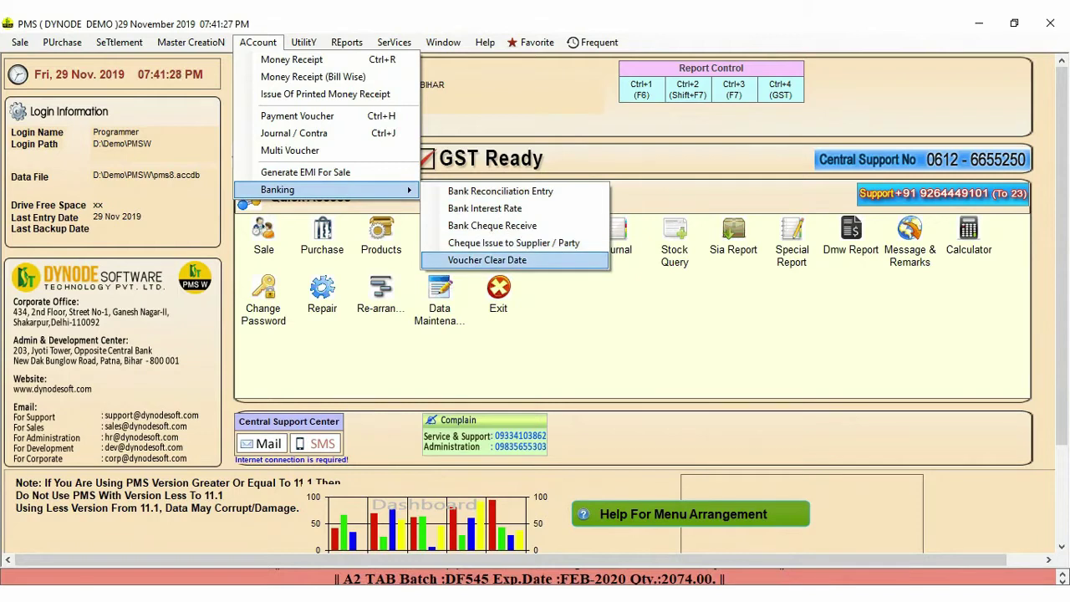
key("Up")
key("Up")
key("Up")
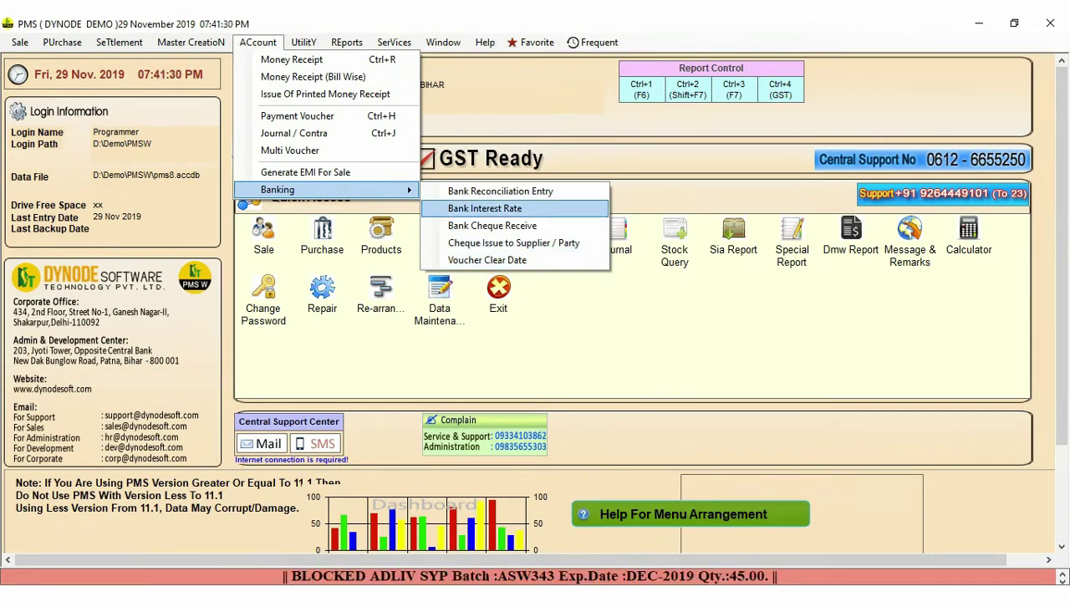
Open the Old Vs New Menu Arrangement help PDF and read through page 2 at 100% zoom.
left_click(516, 114)
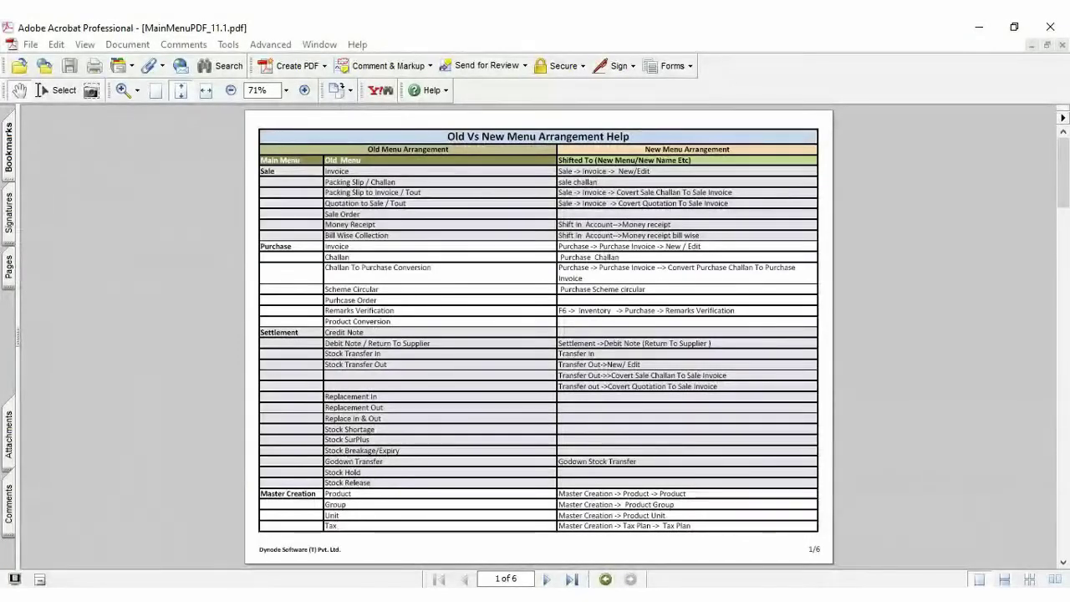
scroll(433, 264, "down", 3)
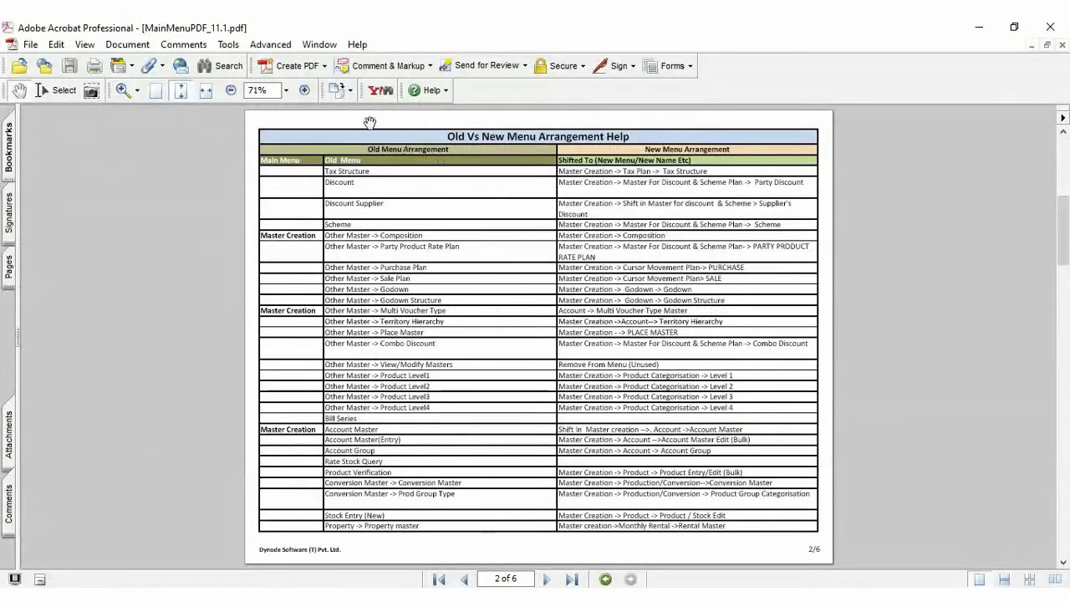
left_click(286, 91)
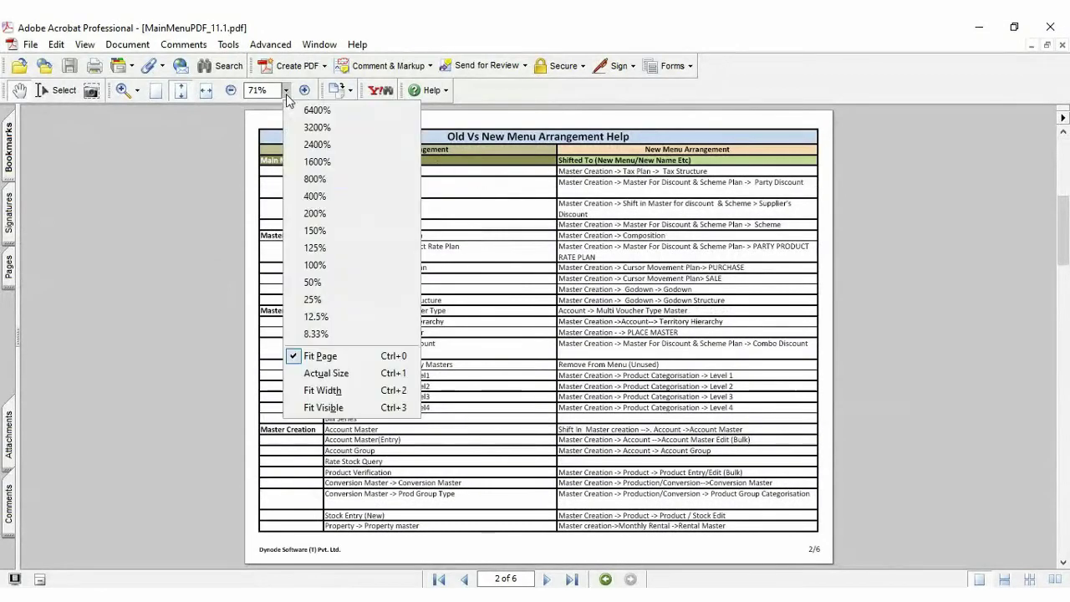
left_click(320, 214)
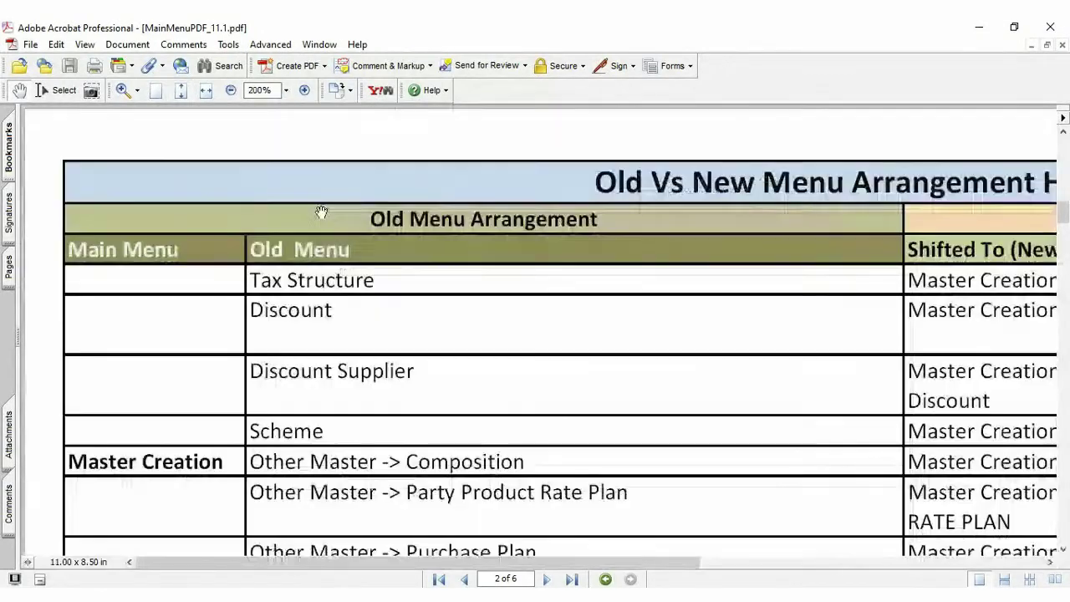
left_click(286, 90)
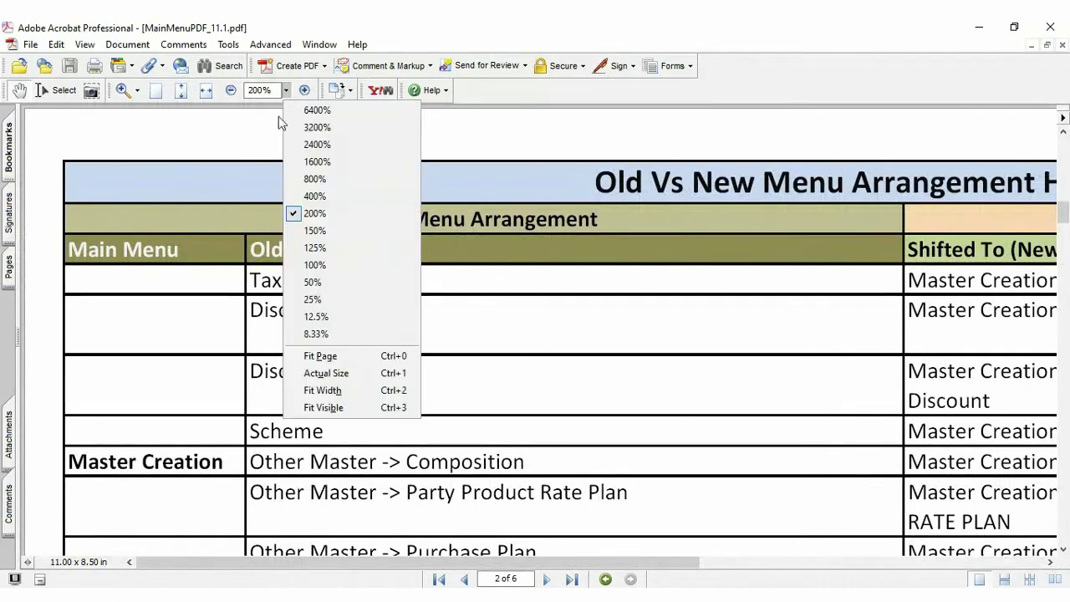
left_click(323, 228)
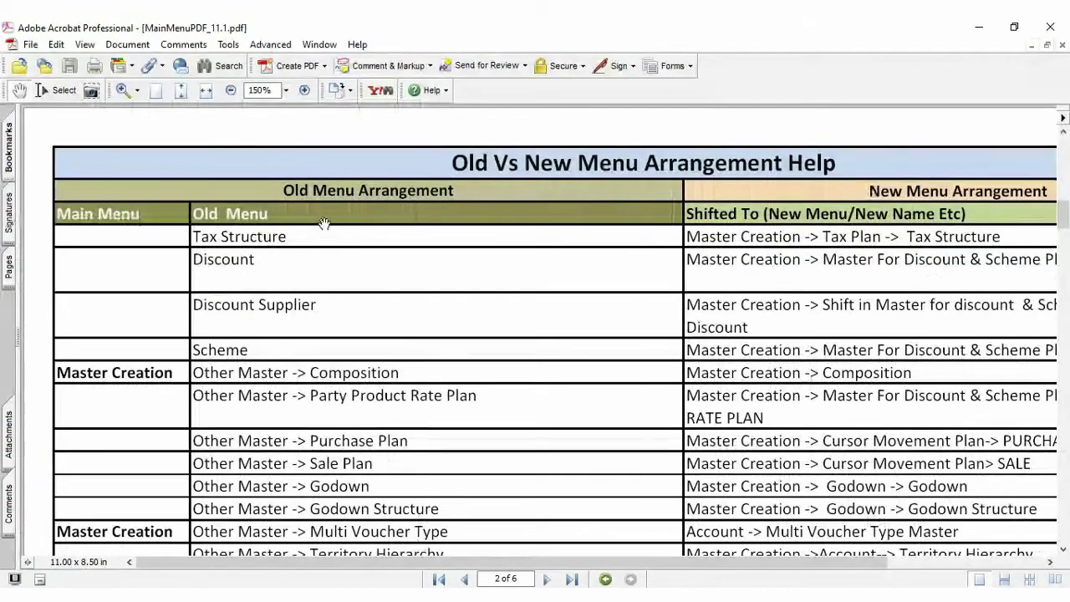
left_click(286, 90)
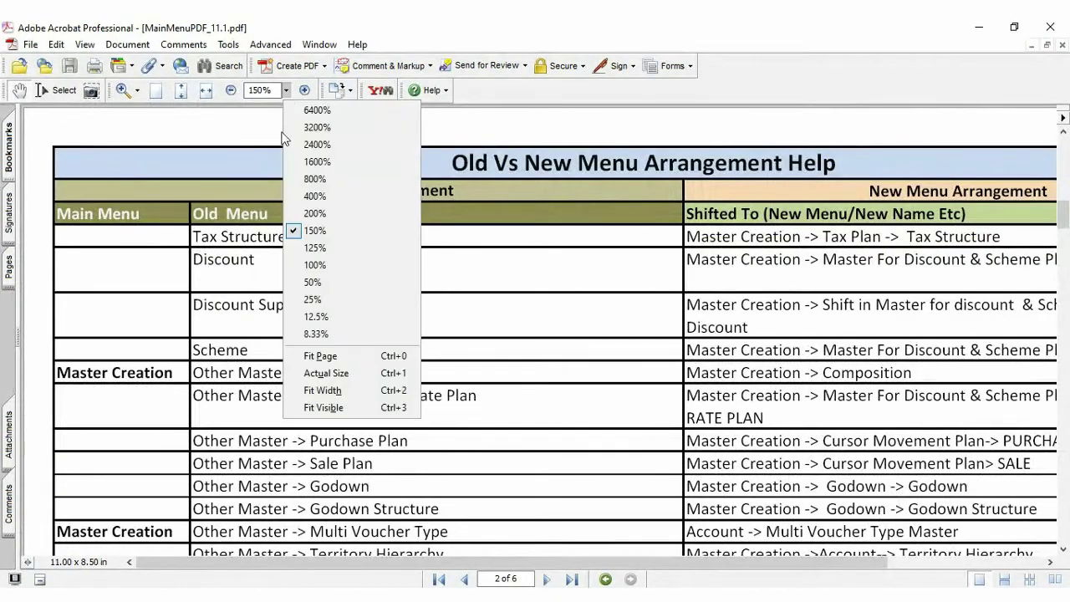
left_click(328, 262)
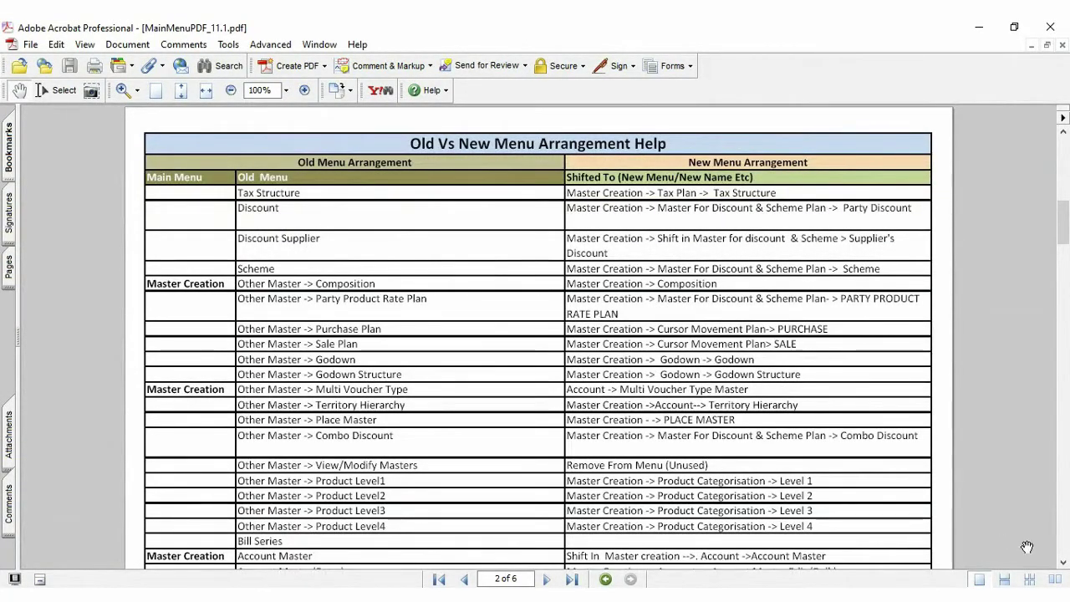
left_click(1063, 566)
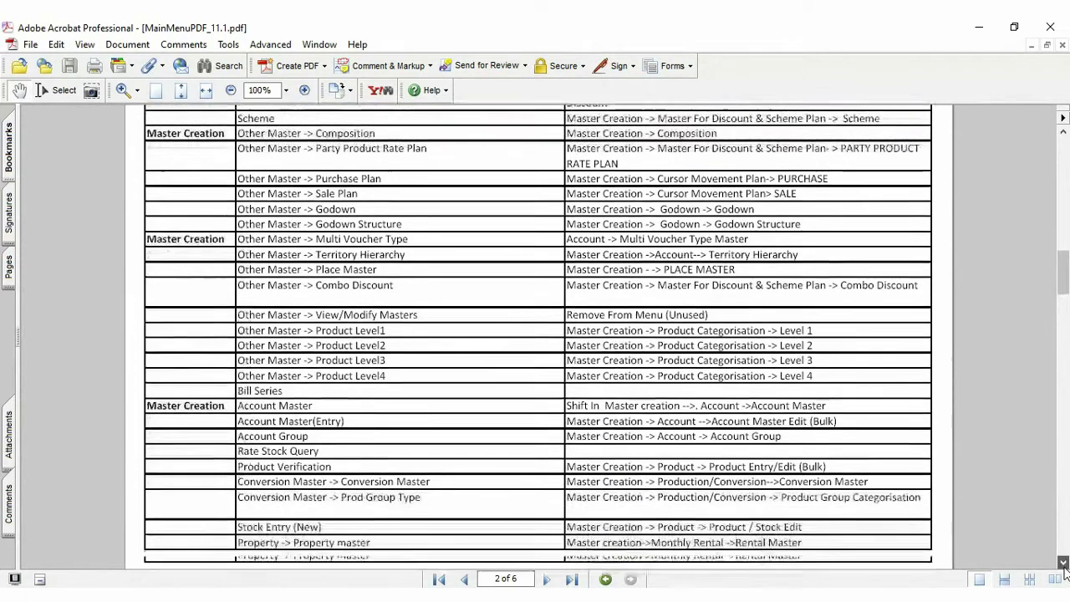
left_click(1063, 564)
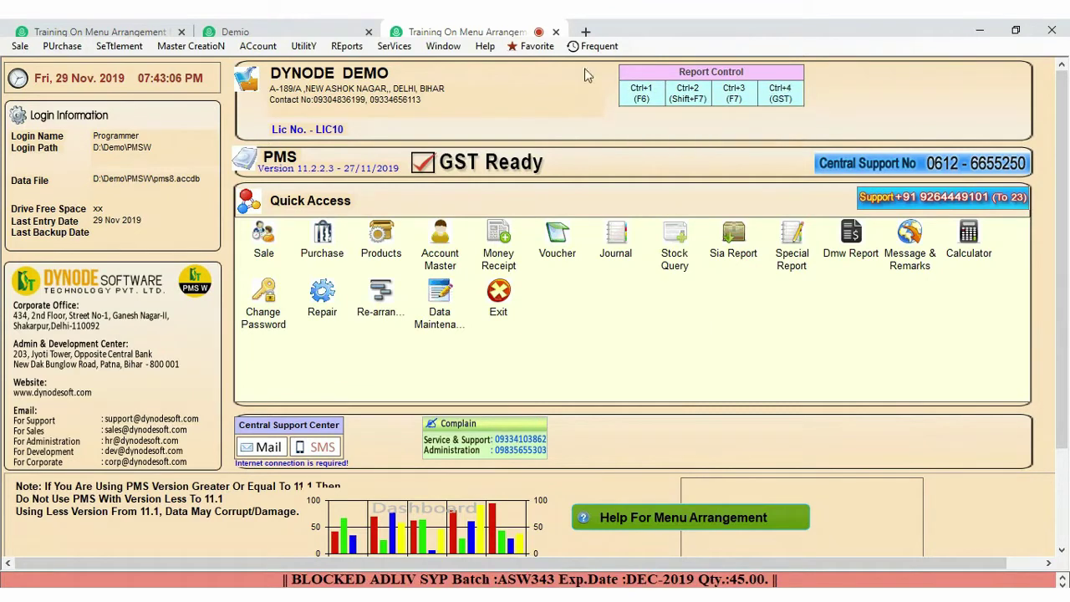
Open the Inventory/Stock & Account Report window in PMS and examine its inventory report categories, from Daily/Weekly/Monthly down to LR Report.
left_click(351, 47)
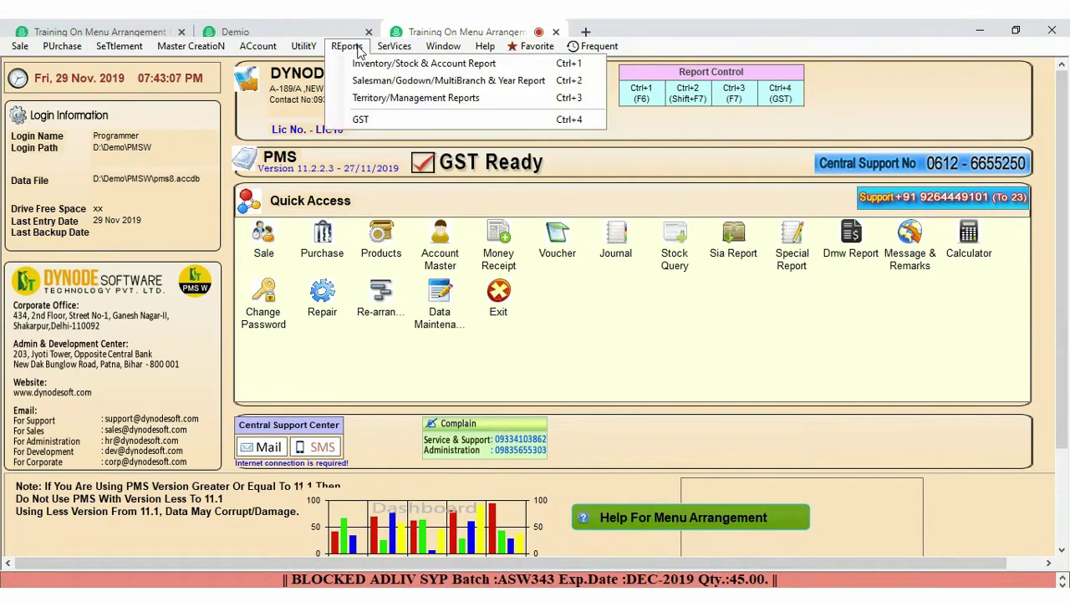
left_click(398, 67)
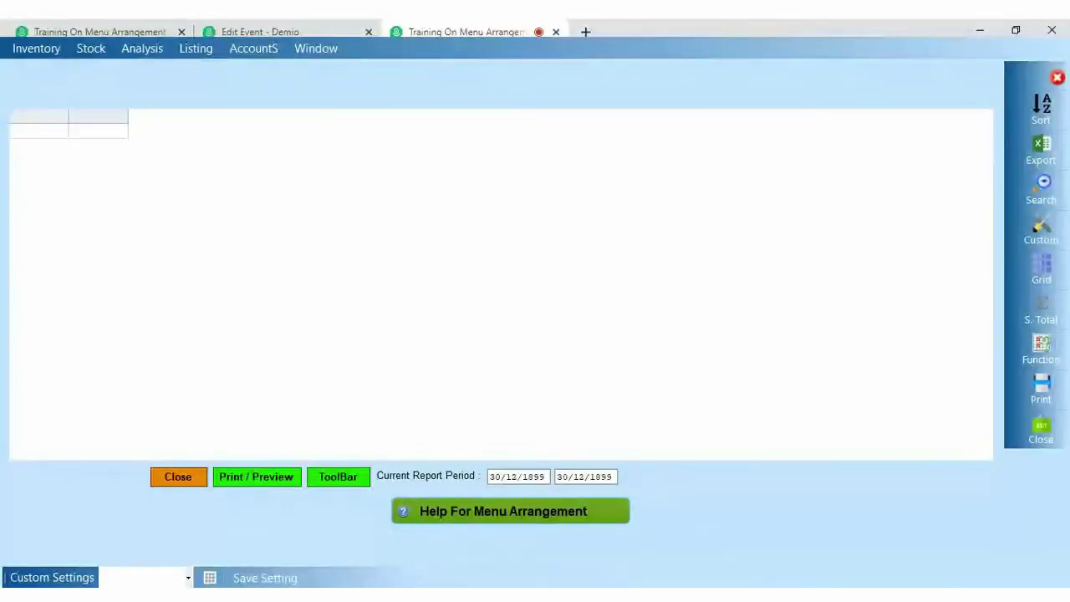
left_click(39, 49)
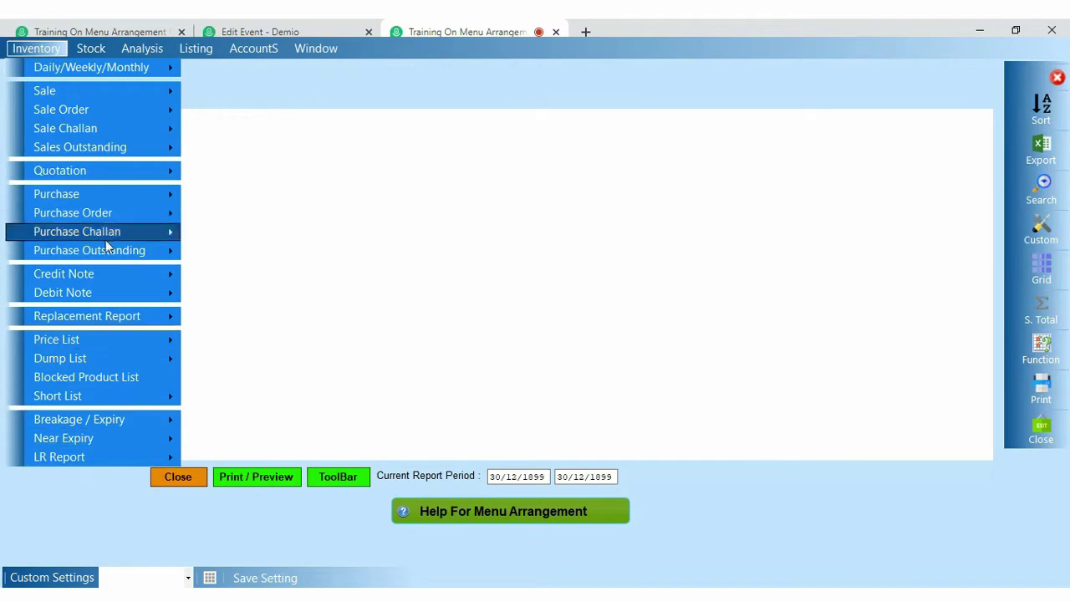
mouse_move(121, 76)
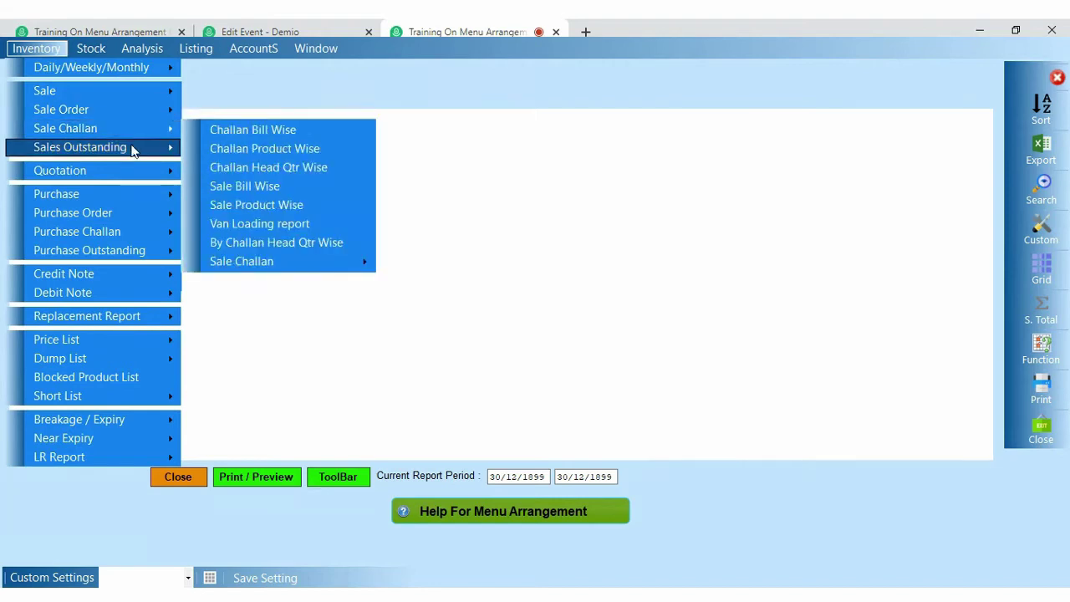
mouse_move(134, 152)
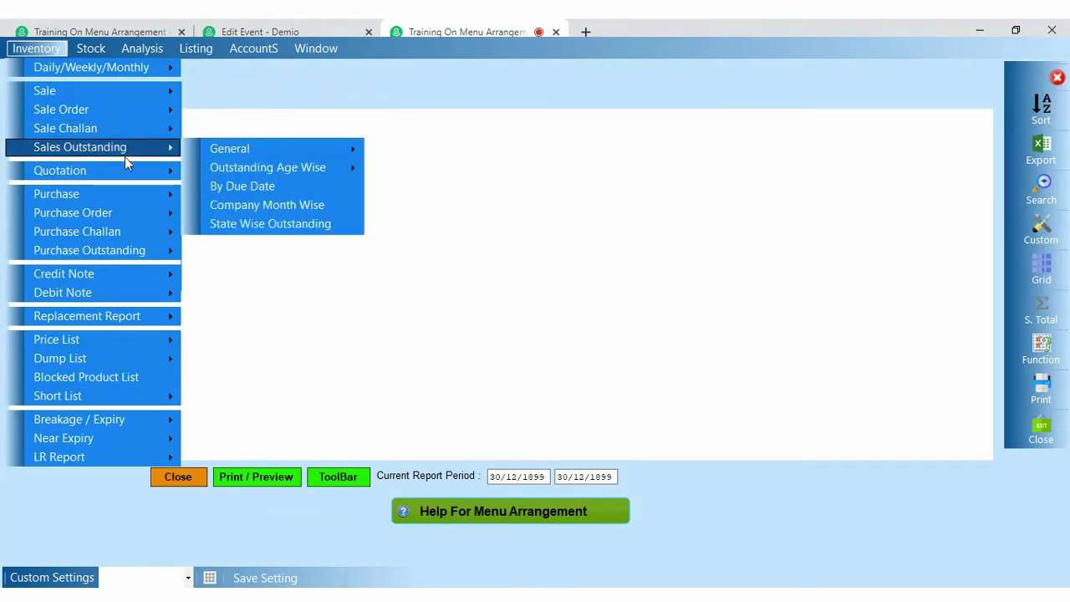
mouse_move(126, 196)
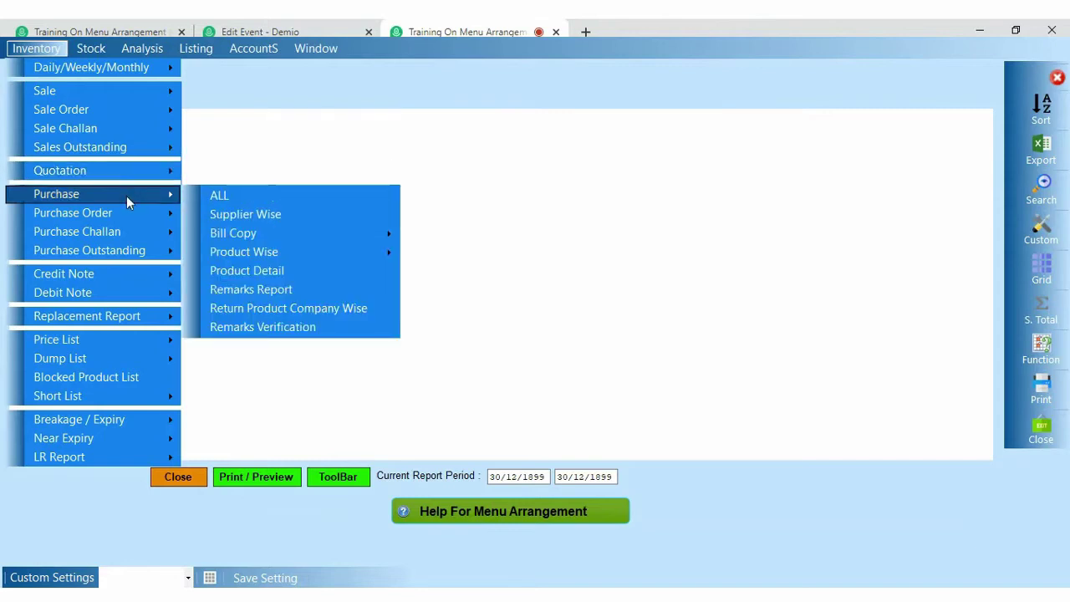
mouse_move(129, 227)
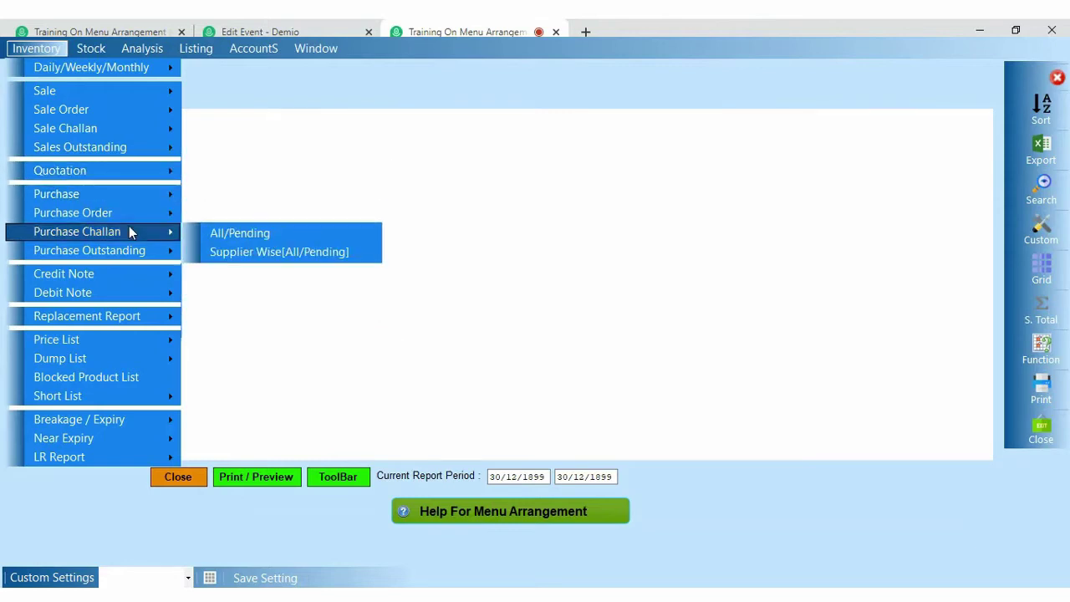
mouse_move(131, 251)
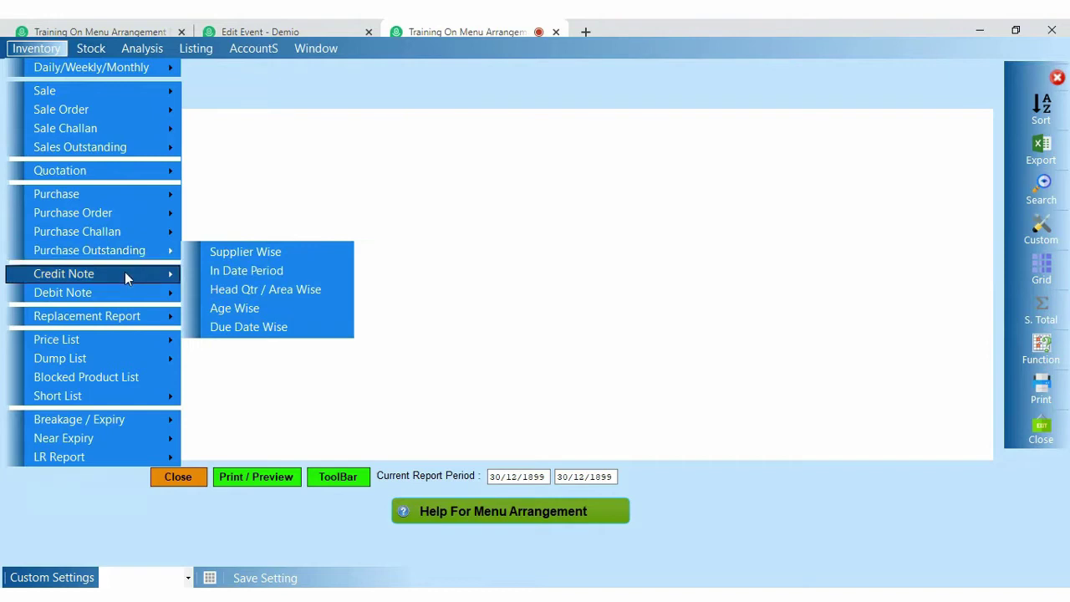
mouse_move(121, 292)
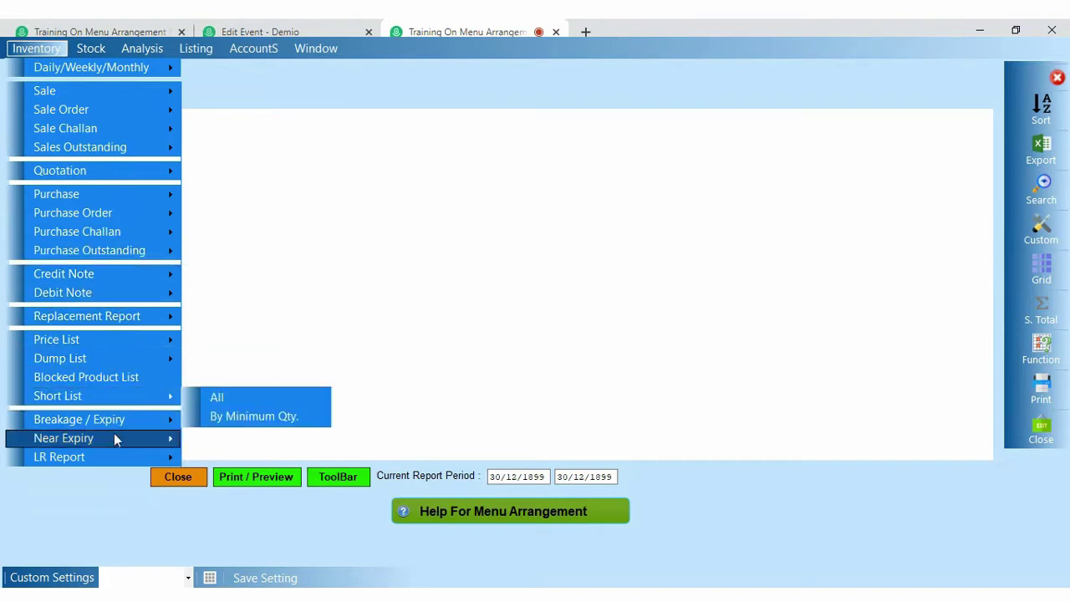
mouse_move(114, 462)
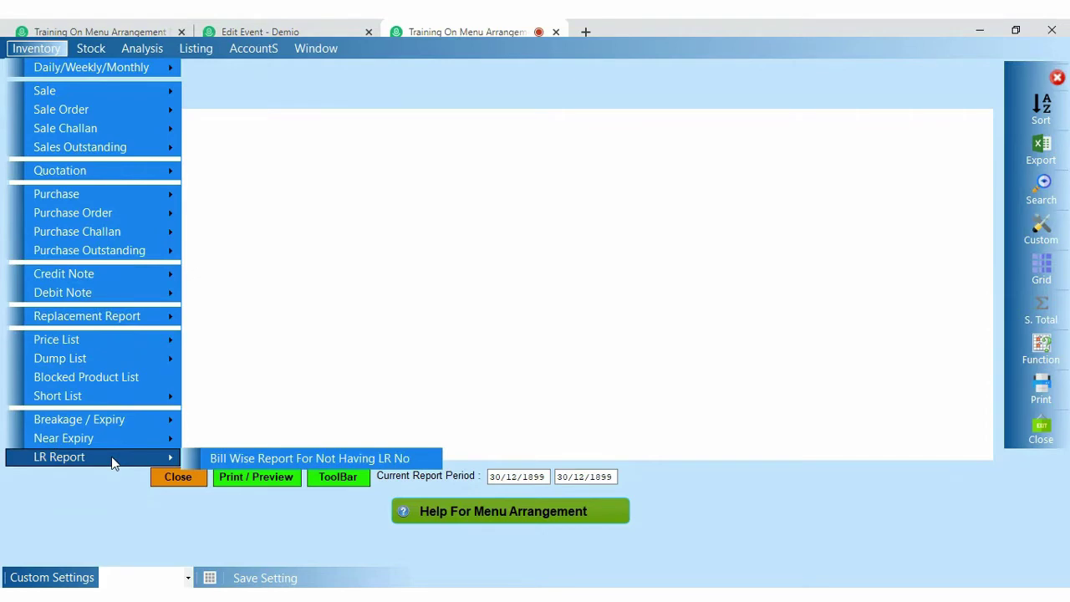
Examine the stock report categories, from the Ledger, Batch Wise and Rack Wise reports to the Sales & Stock Statement options.
left_click(89, 48)
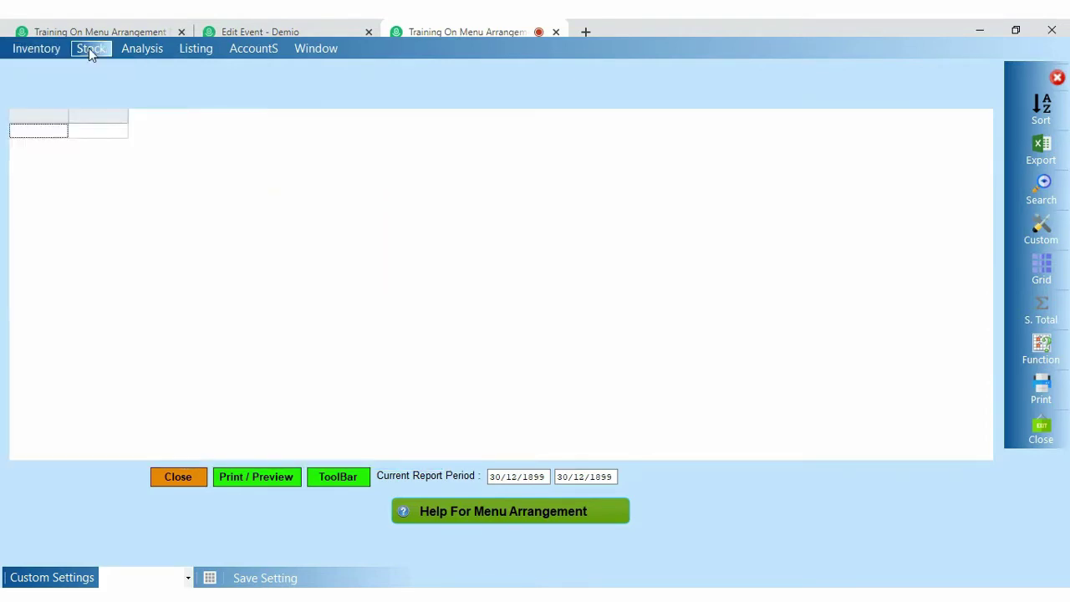
left_click(89, 48)
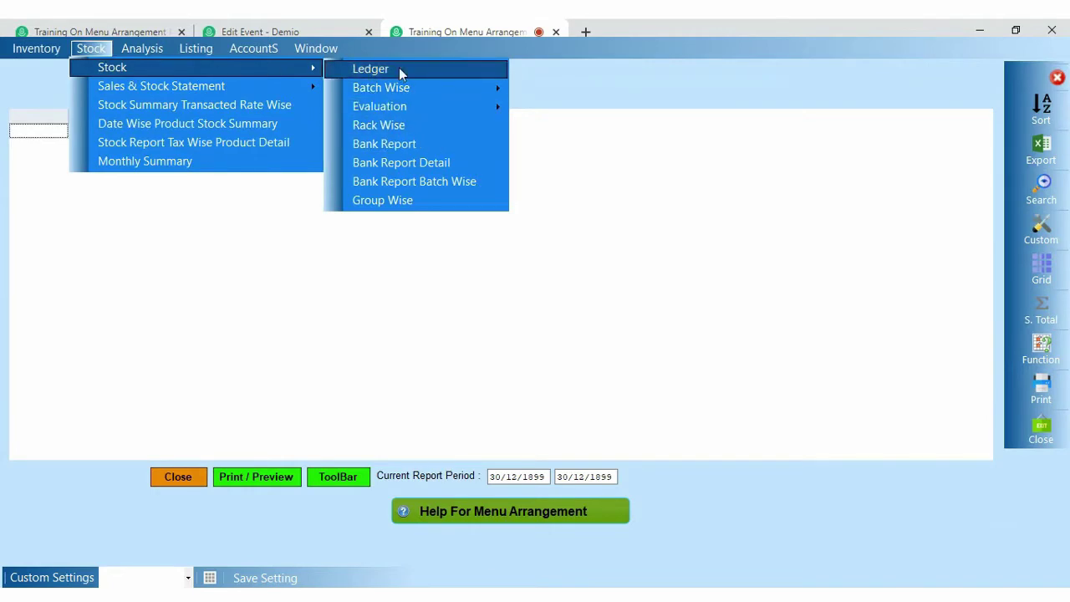
mouse_move(402, 87)
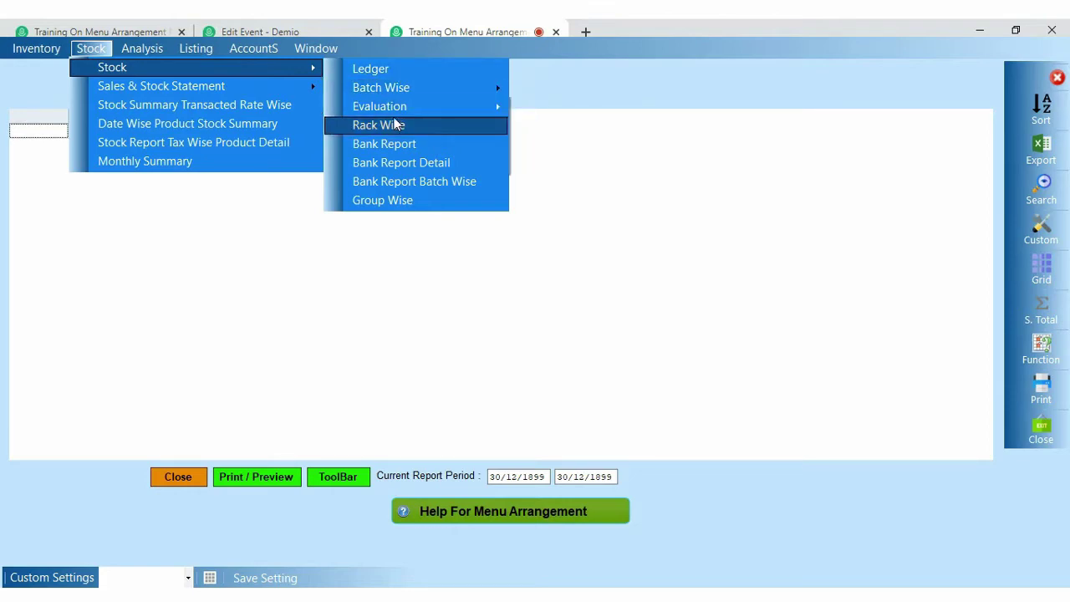
mouse_move(256, 81)
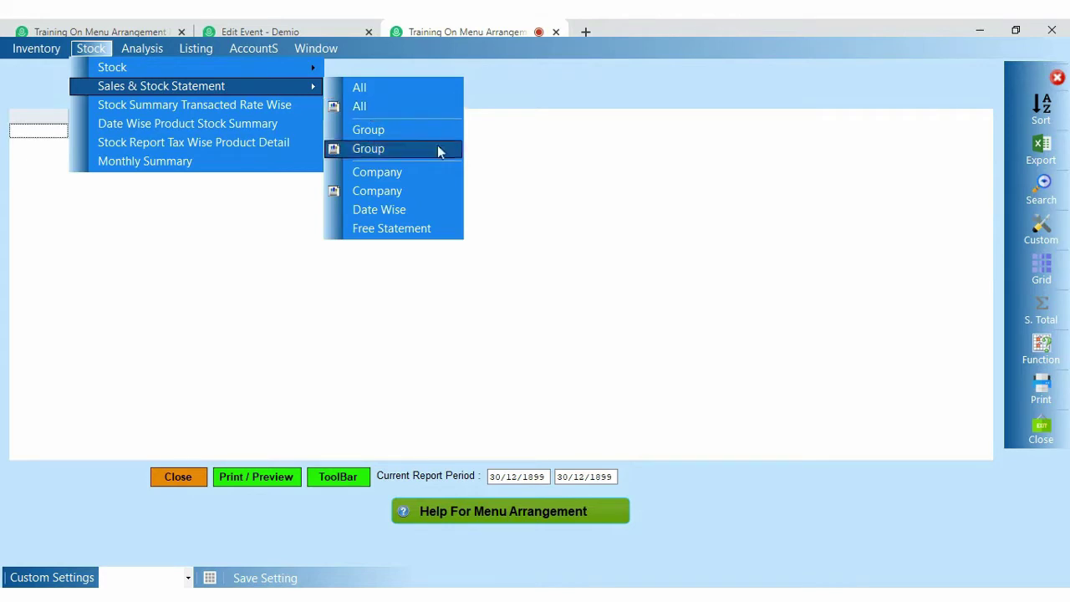
left_click(632, 545)
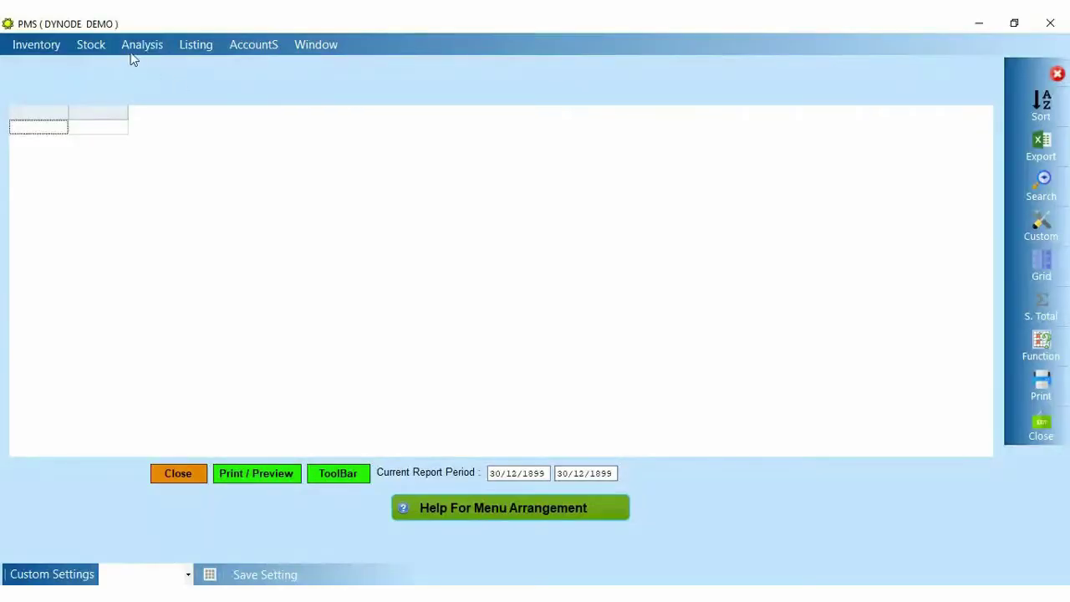
Examine each Sales & Stock Statement variant, comparing the paired All, Group and Company entries and continuing to Date Wise and Free Statement.
left_click(131, 47)
key("Down")
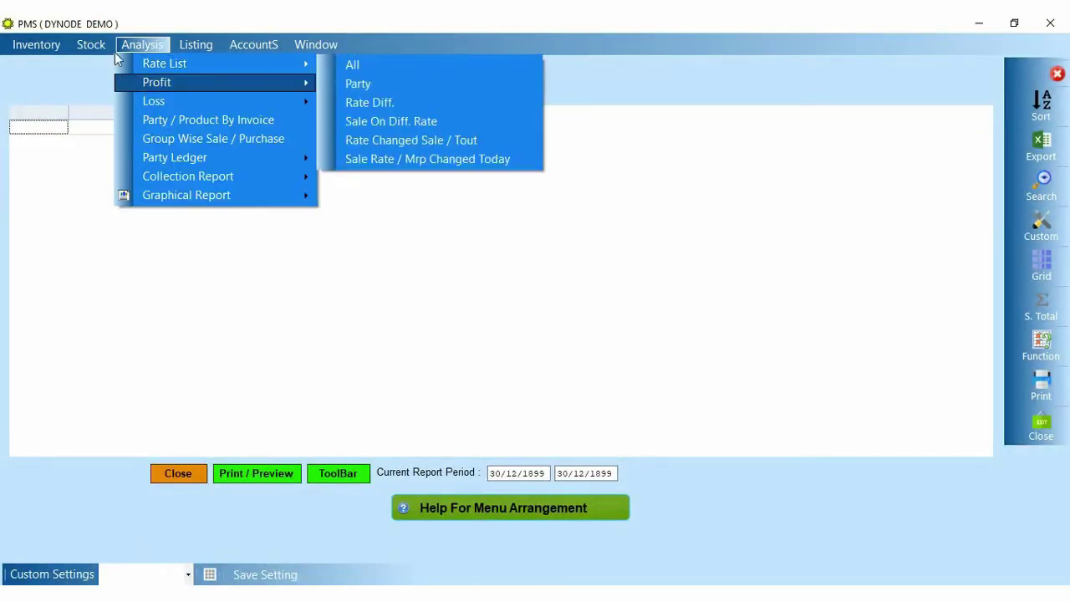
key("Left")
key("Down")
key("Right")
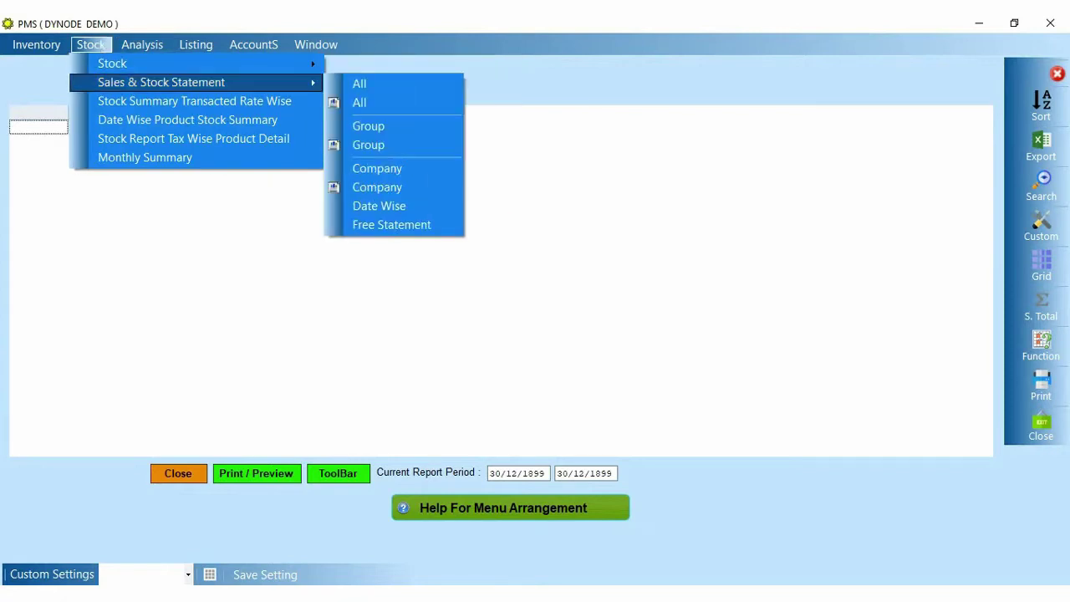
key("Down")
key("Down")
key("Down")
key("Up")
key("Down")
key("Down")
key("Down")
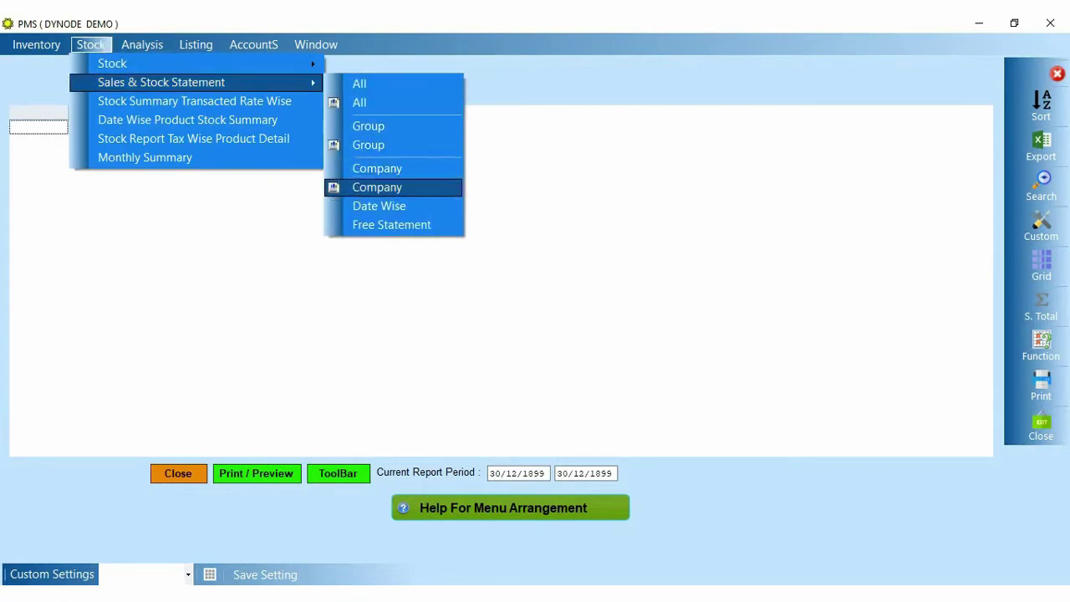
key("Up")
key("Up")
key("Up")
key("Down")
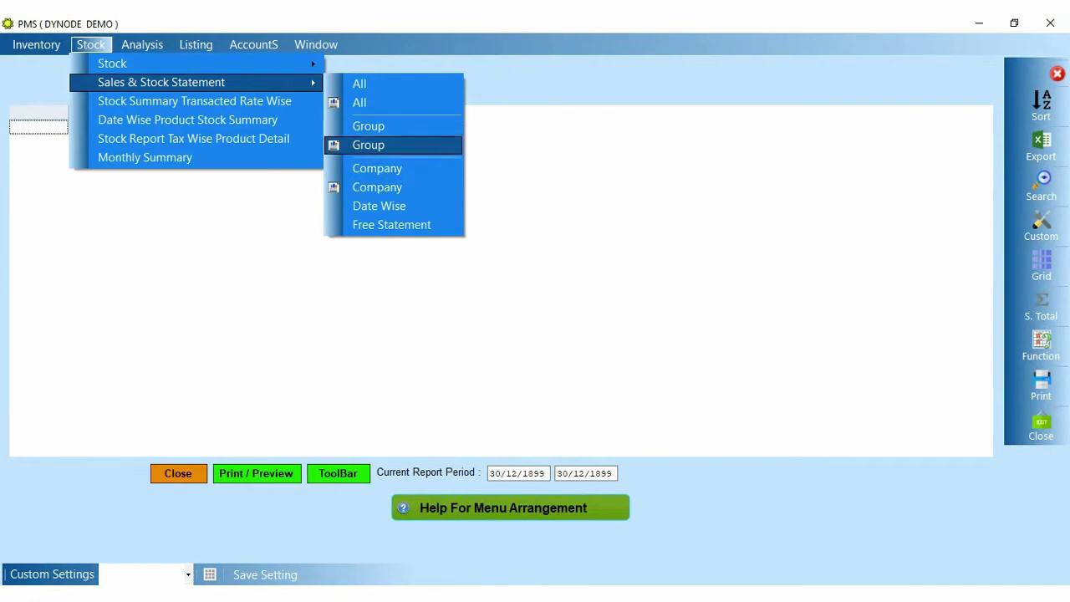
key("Down")
key("Down")
key("Down")
key("Down")
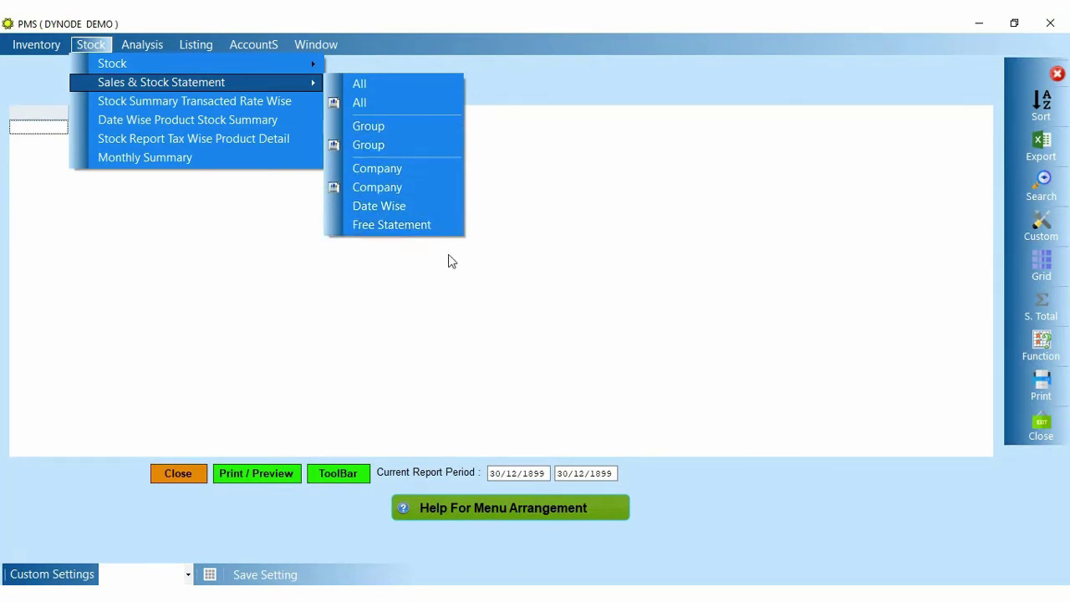
key("Up")
key("Up")
key("Up")
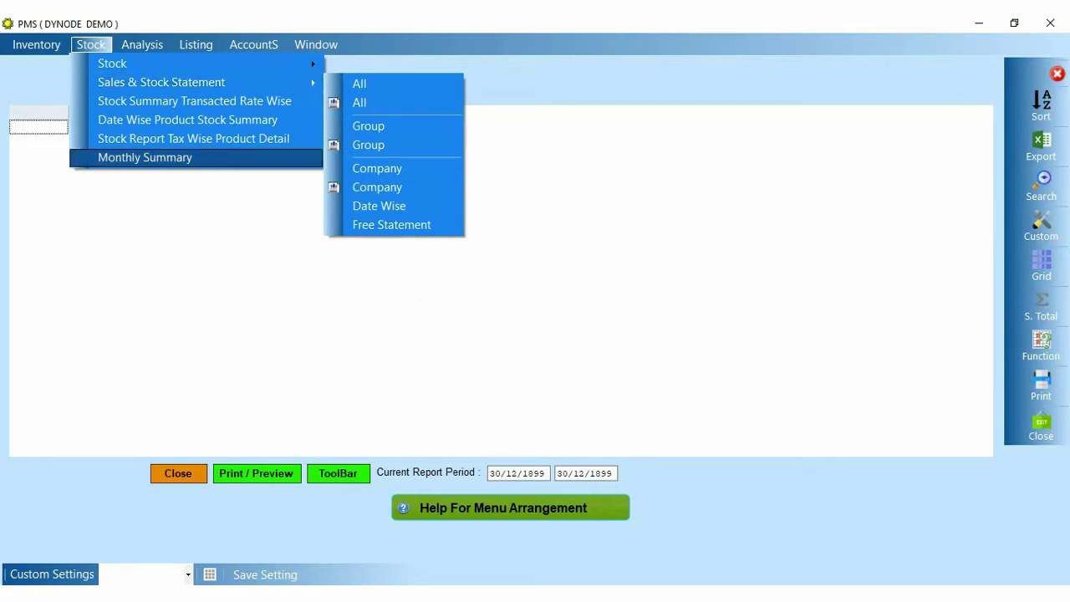
key("Up")
key("Up")
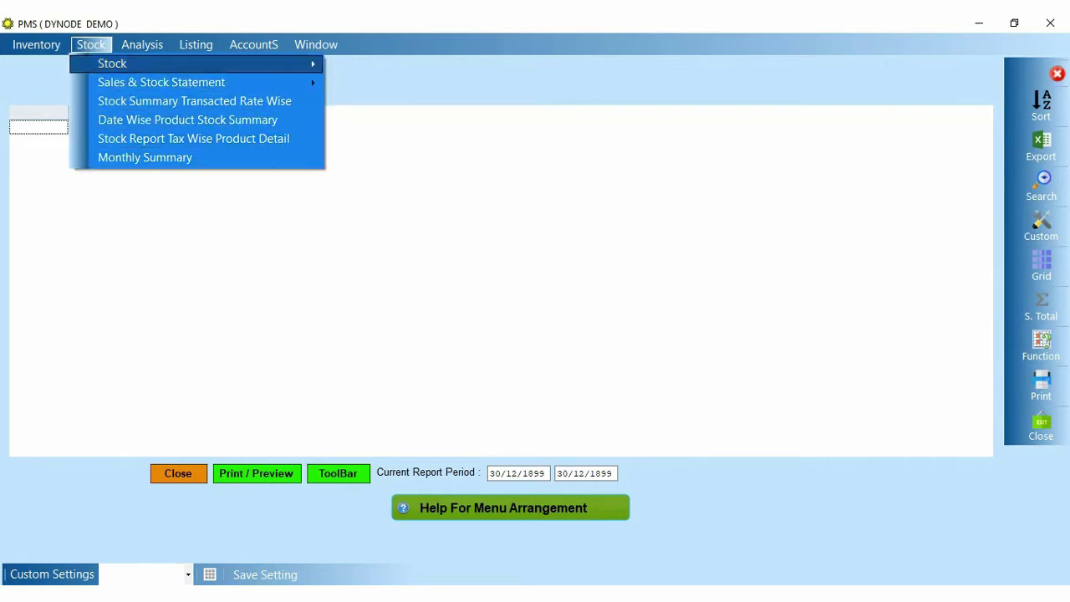
Examine the analysis report categories, from Rate List and Profit down to Graphical Report.
mouse_move(160, 53)
key("Down")
key("Down")
key("Down")
key("Down")
key("Down")
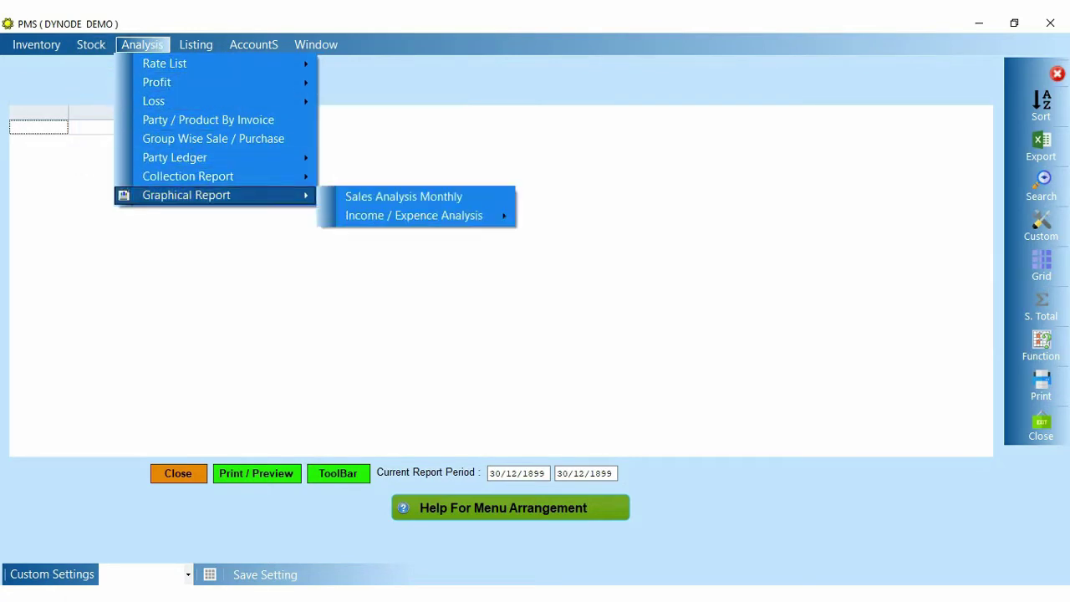
key("Down")
key("Escape")
left_click(249, 47)
left_click(248, 47)
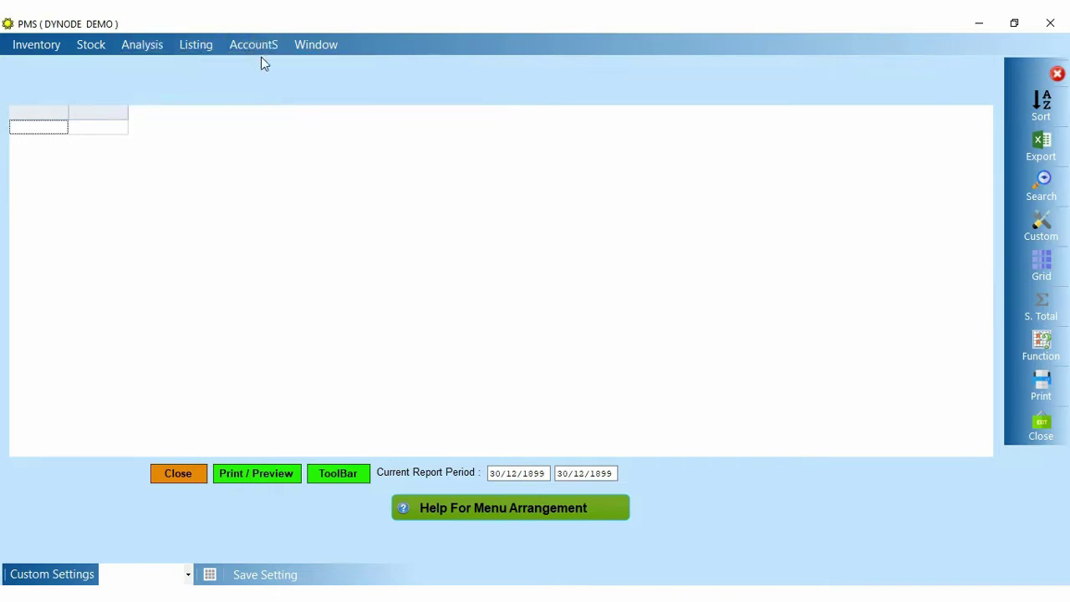
Examine the Account Books reports from the two Cash Book entries through Cash Flow and Day Book to Sale.
left_click(255, 50)
key("Down")
key("Right")
key("Down")
key("Down")
key("Down")
key("Down")
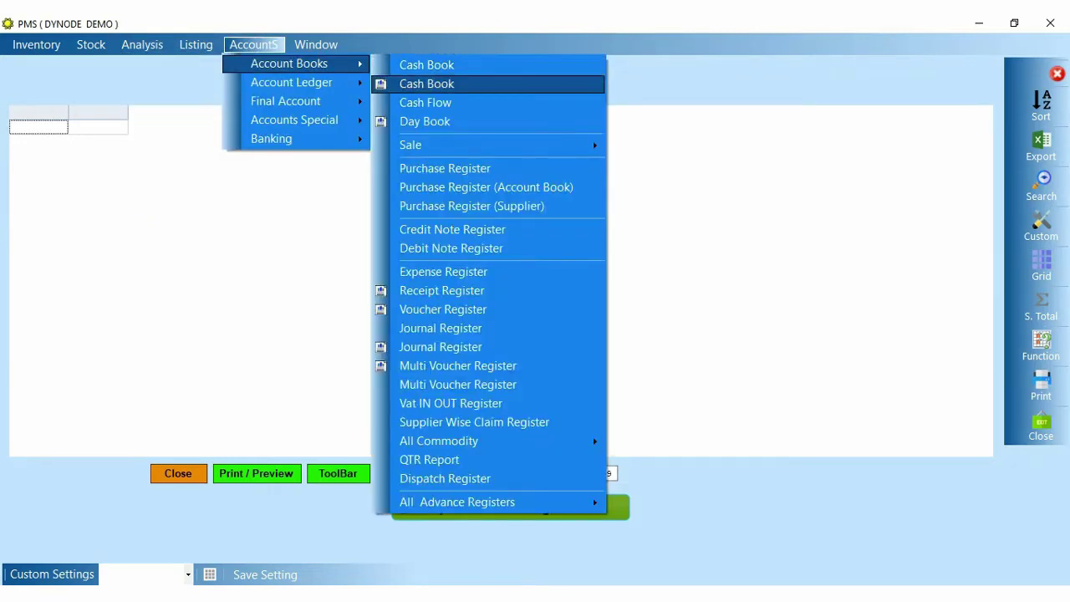
key("Up")
key("Up")
key("Up")
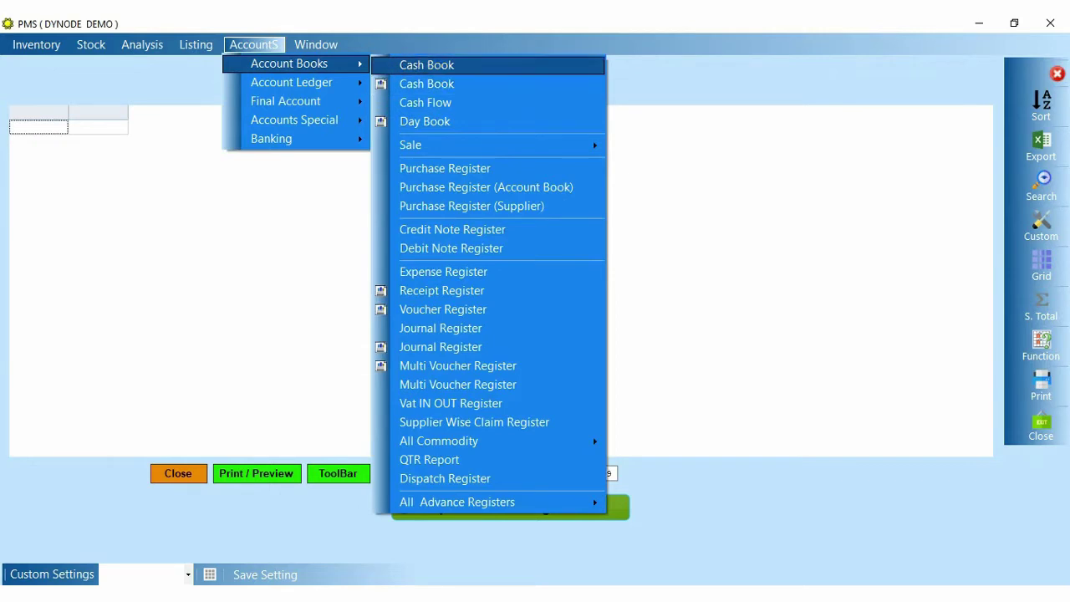
key("Down")
key("Down")
key("Down")
key("Up")
key("Down")
key("Down")
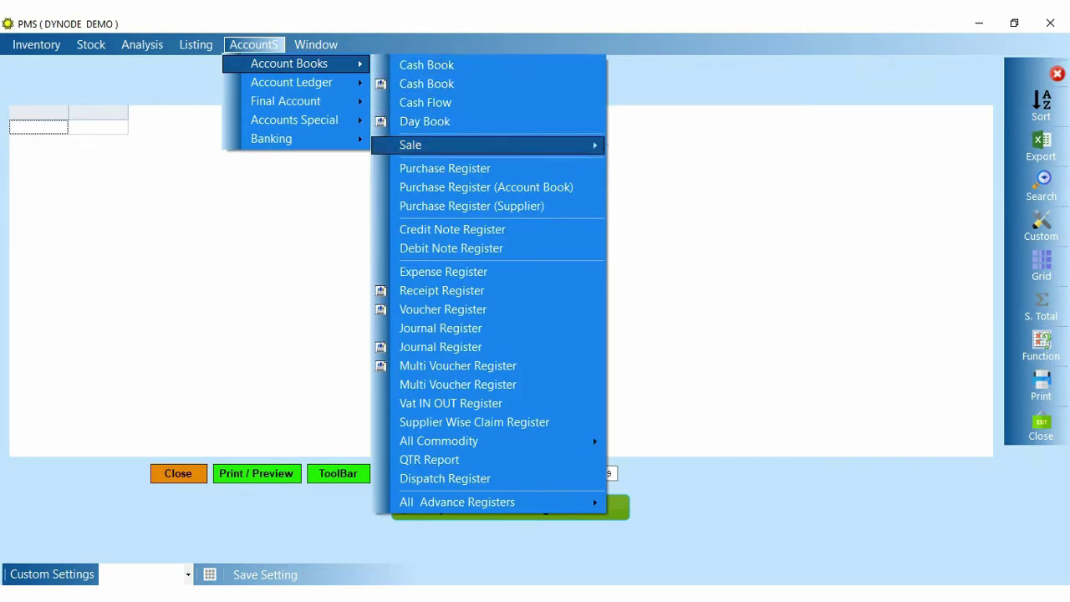
Examine the Account Books registers, from Purchase Register and Journal Register down to All Advance Registers.
key("Down")
key("Down")
key("Down")
key("Down")
key("Down")
key("Down")
key("Down")
key("Down")
key("Down")
key("Down")
key("Down")
key("Down")
key("Up")
key("Up")
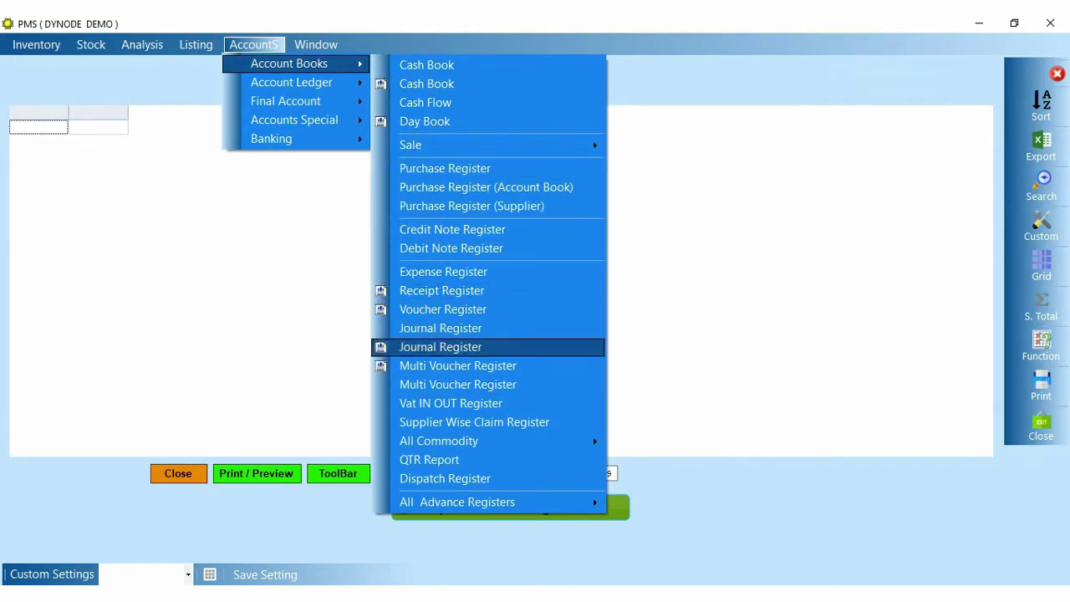
key("Up")
key("Up")
key("Up")
key("Up")
key("Up")
key("Up")
key("Up")
key("Up")
key("Up")
key("Down")
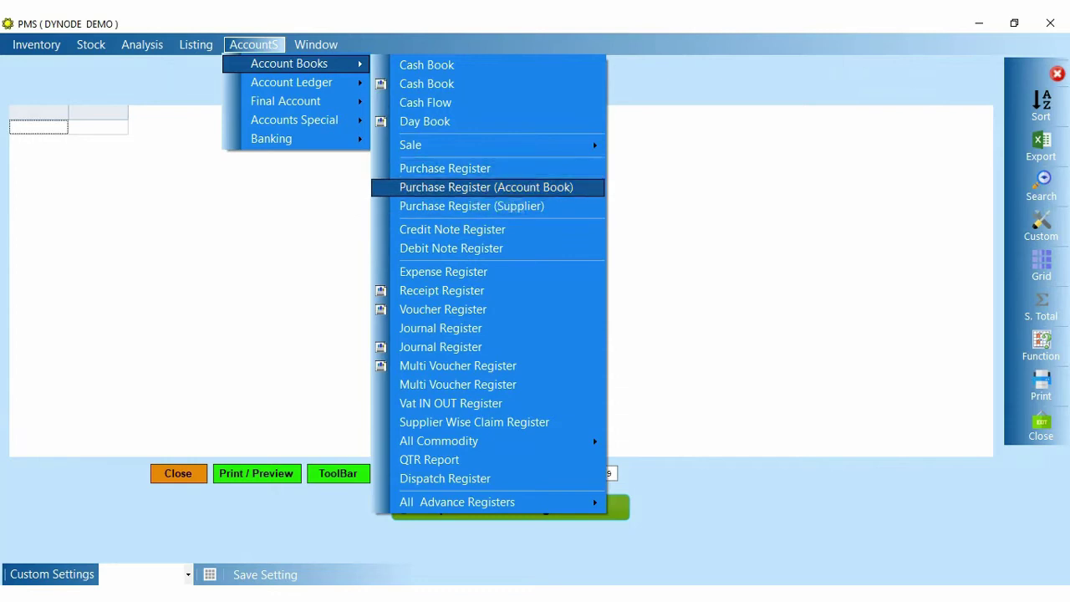
key("Down")
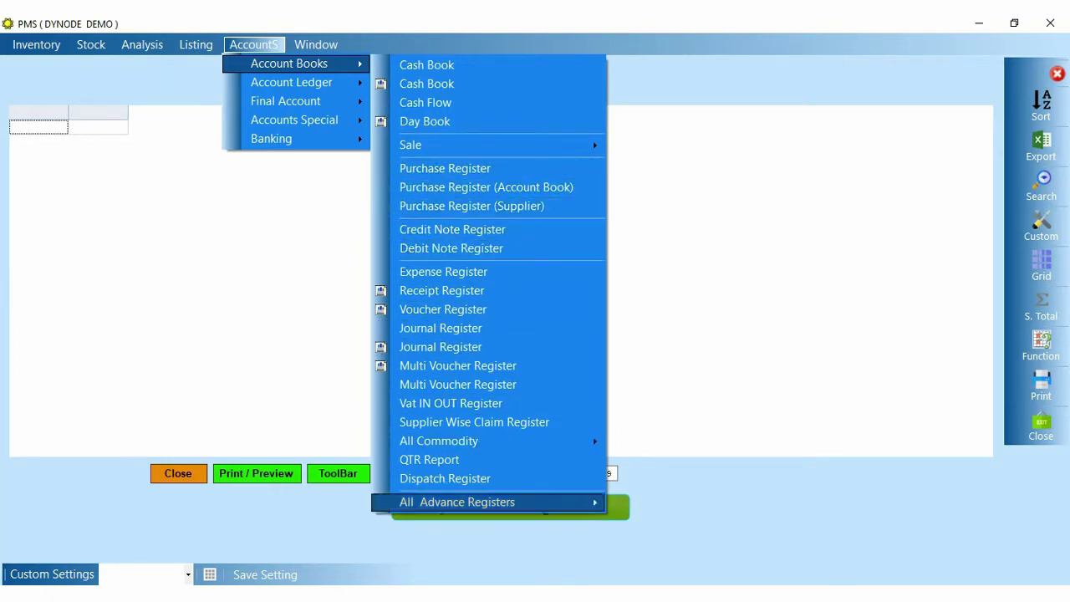
Switch to Adobe Acrobat, open the report menu comparison PDF MainMenuF6PDF_11.1.pdf and set its zoom to 150%.
left_click(320, 524)
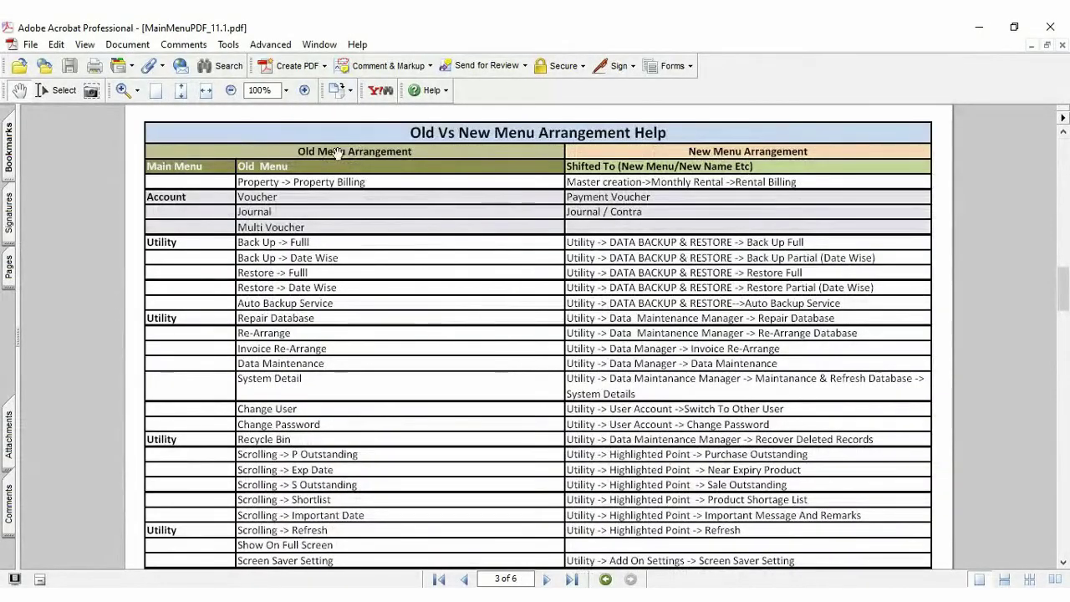
left_click(285, 90)
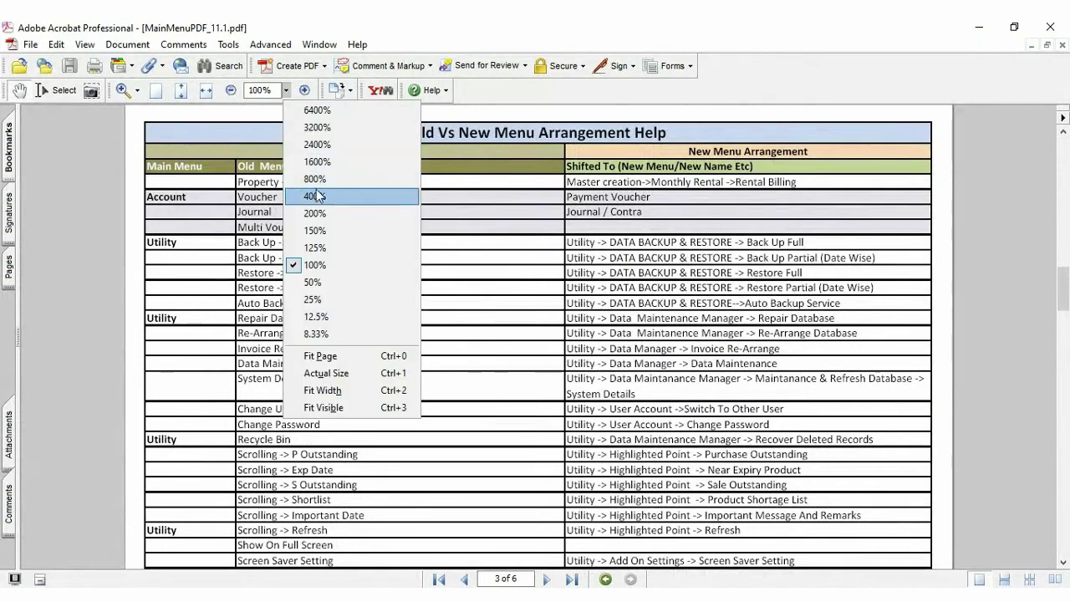
left_click(325, 229)
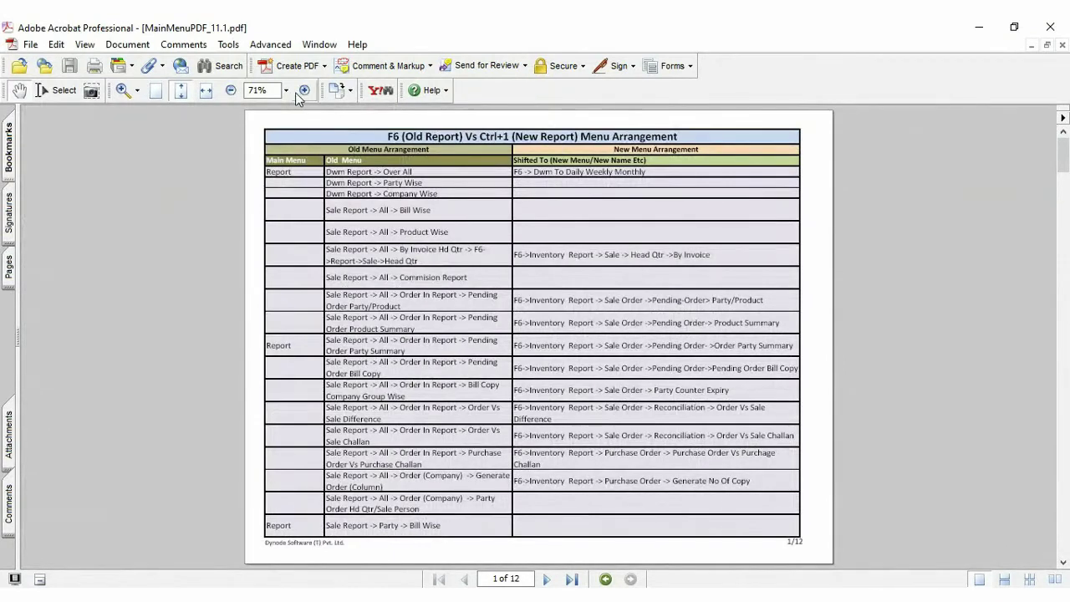
left_click(286, 90)
left_click(351, 248)
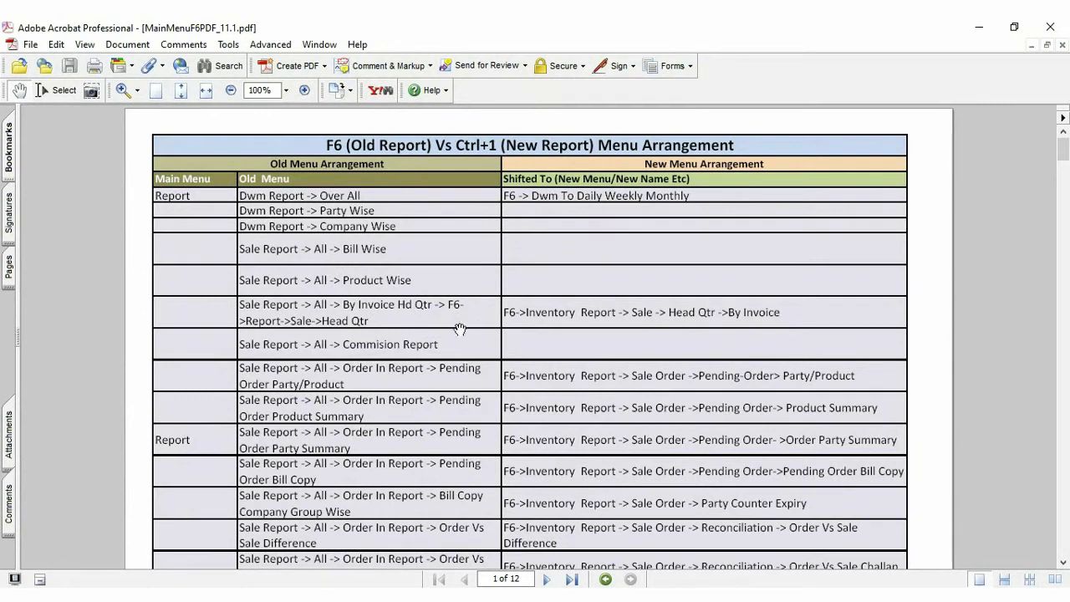
left_click(285, 90)
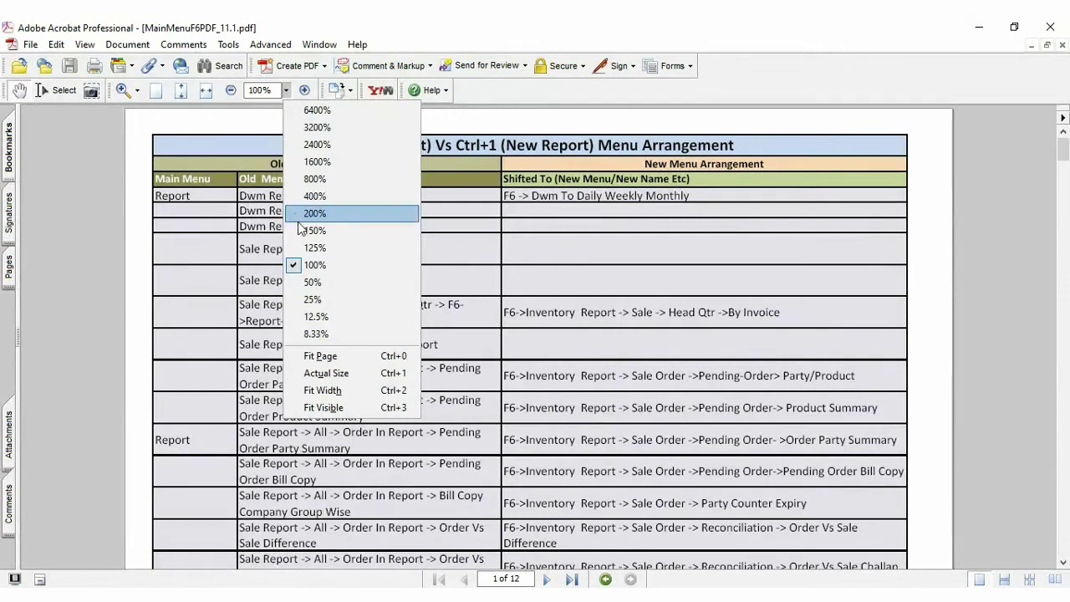
left_click(326, 231)
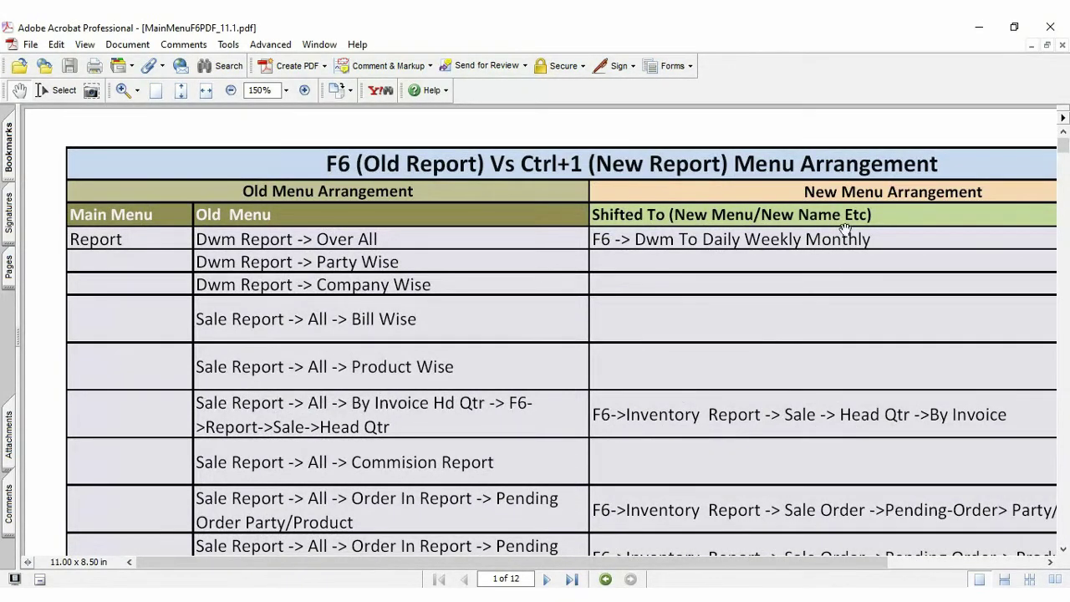
Read through the Sale Report rows of the old and new report menu comparison to the end of page 2.
left_click(1064, 549)
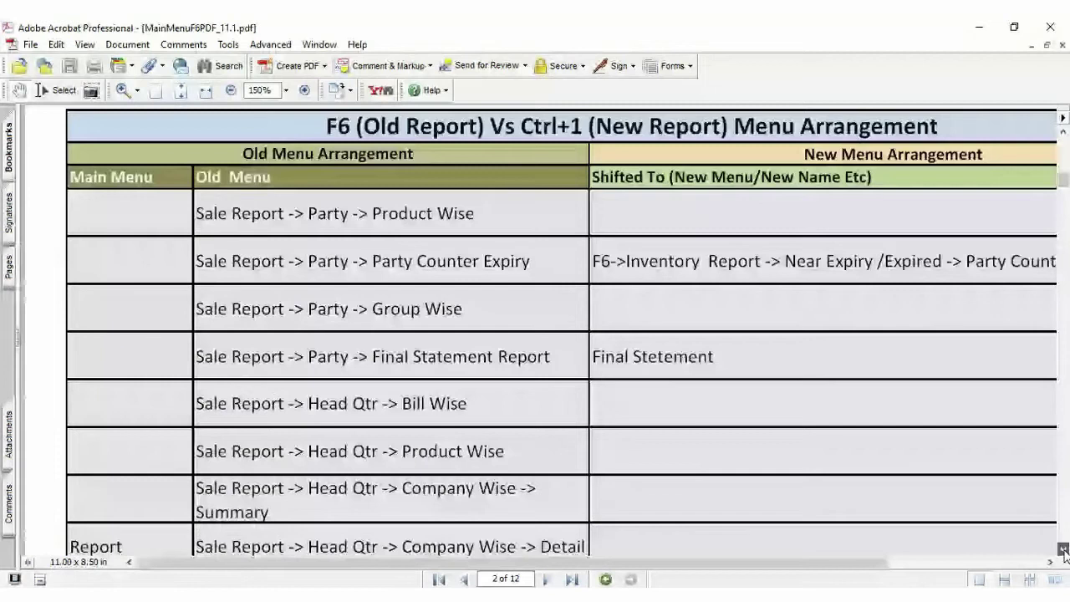
left_click(1063, 549)
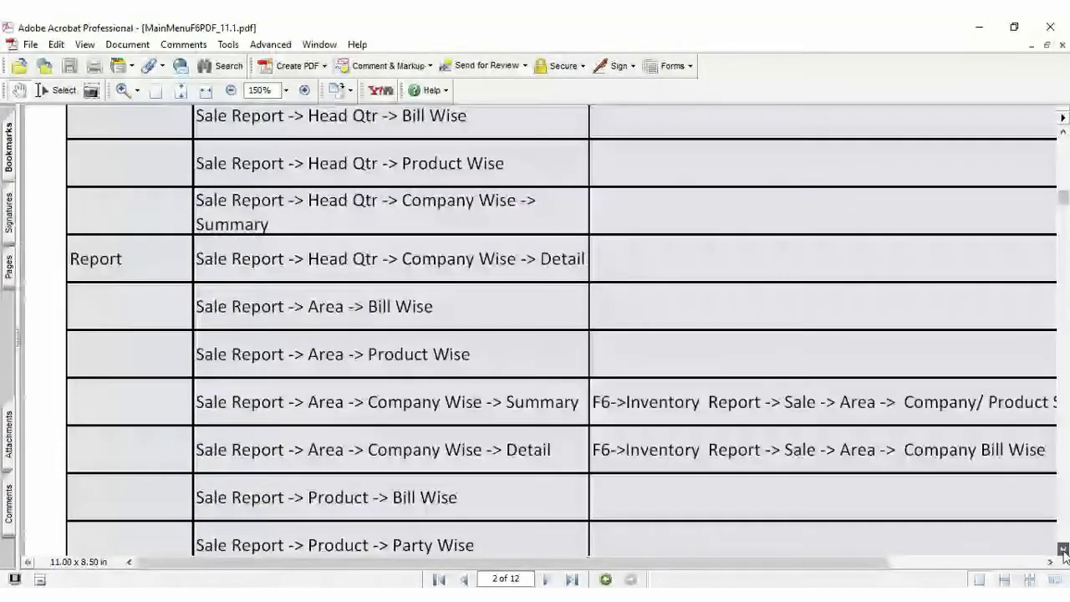
left_click(1063, 549)
left_click(1064, 550)
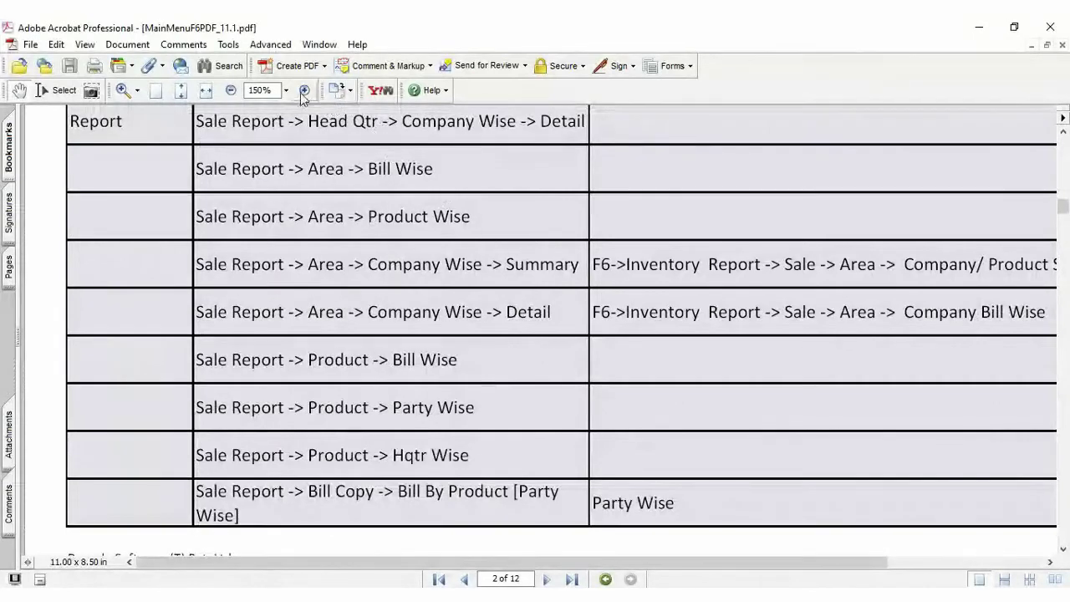
Set the report comparison PDF to 100% zoom and read on through the purchase, stock and analysis rows to page 7.
left_click(304, 90)
left_click(286, 90)
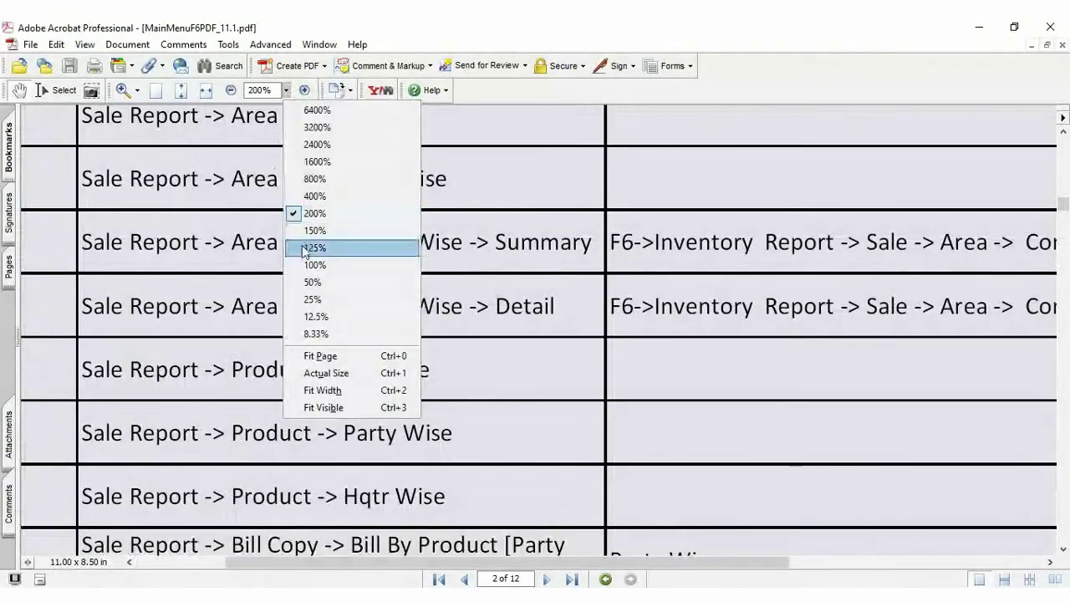
left_click(318, 264)
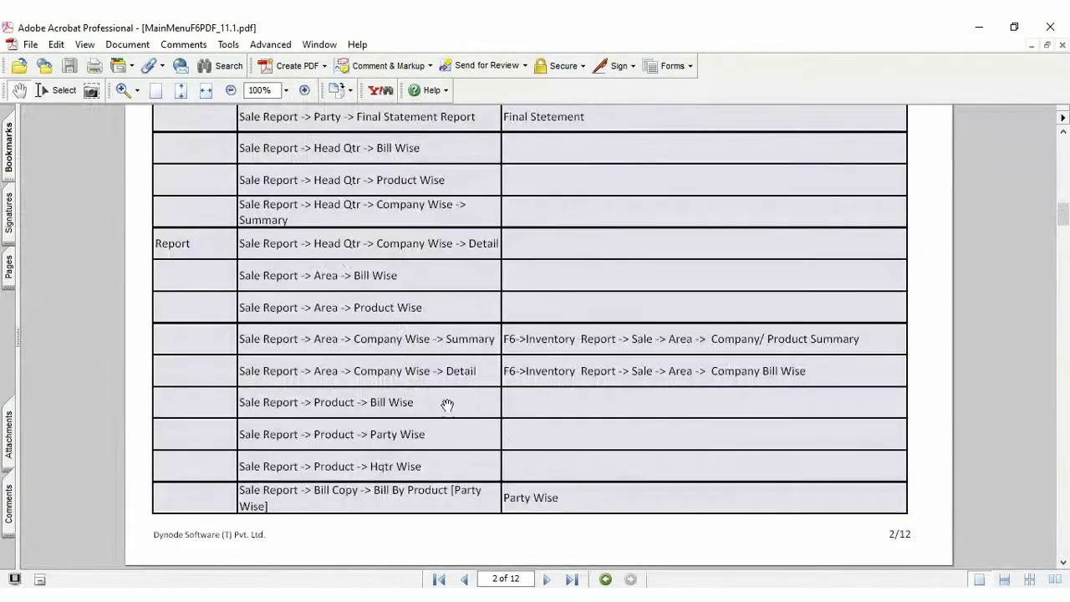
left_click(1062, 563)
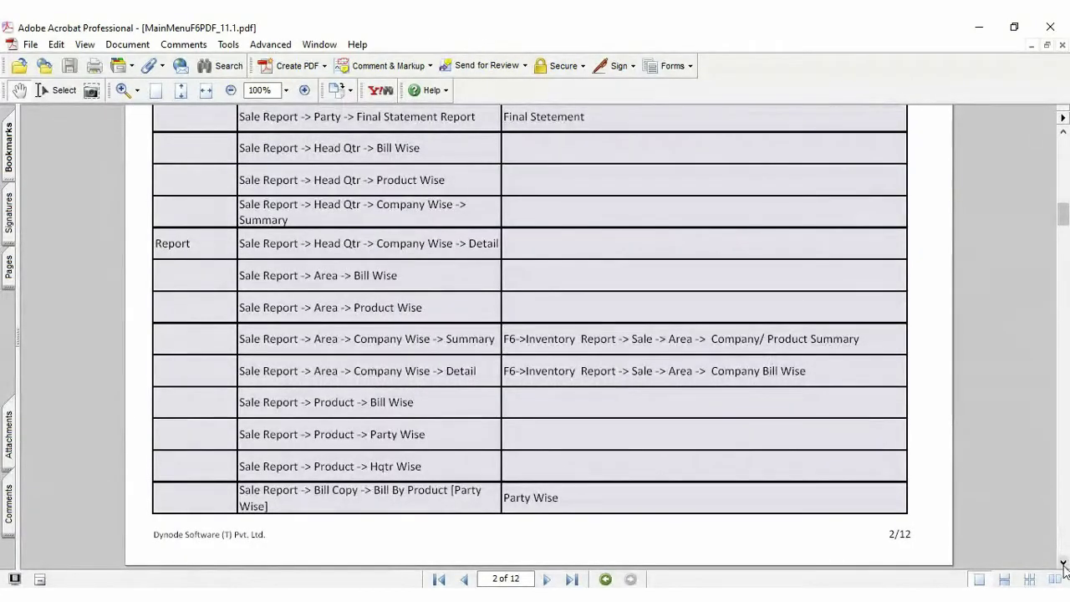
left_click(1062, 562)
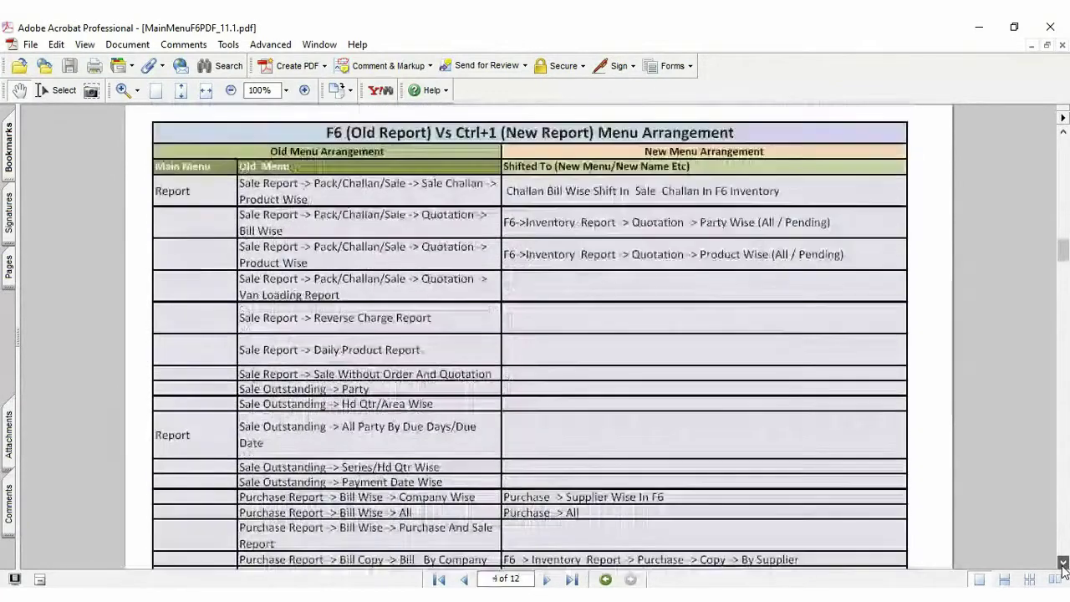
left_click(1063, 563)
left_click(1063, 563)
left_click(1063, 563)
left_click(1062, 562)
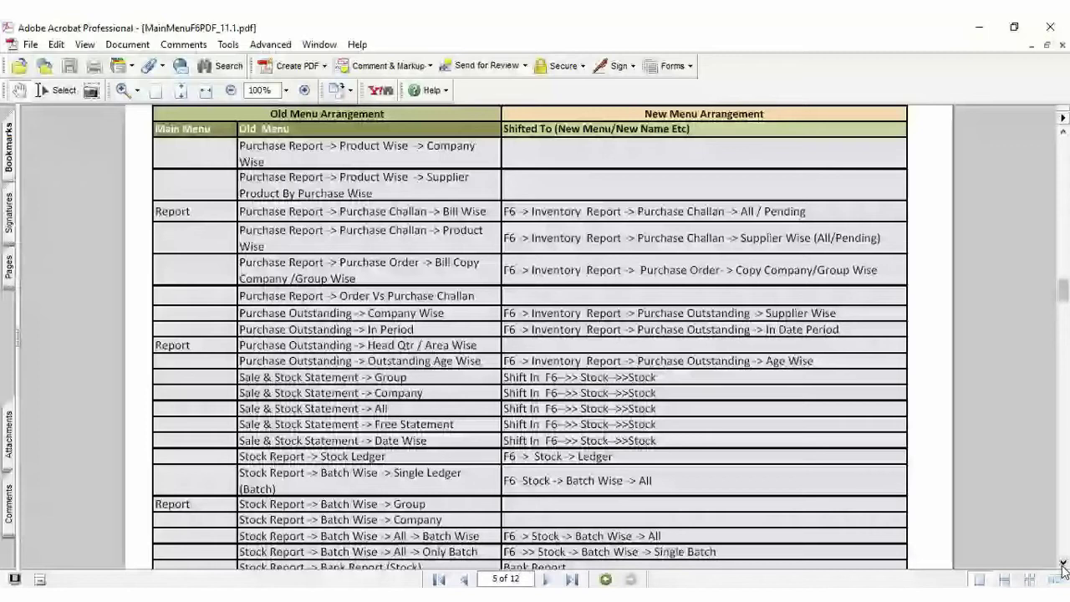
left_click(1062, 563)
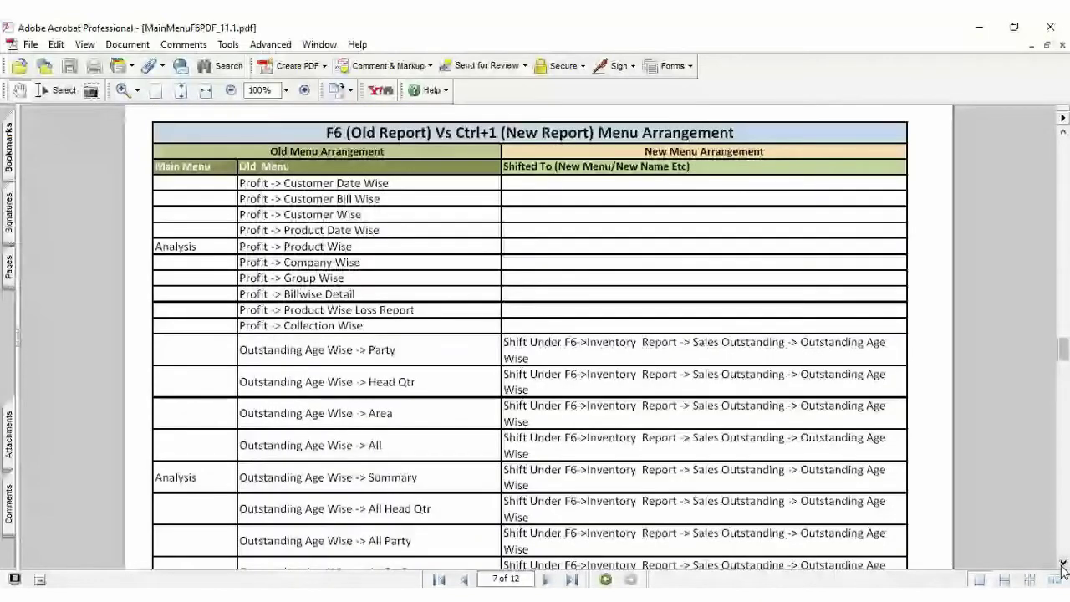
Read the Profit and Outstanding Age Wise rows on page 7 of the report comparison PDF and close the document.
left_click(1062, 562)
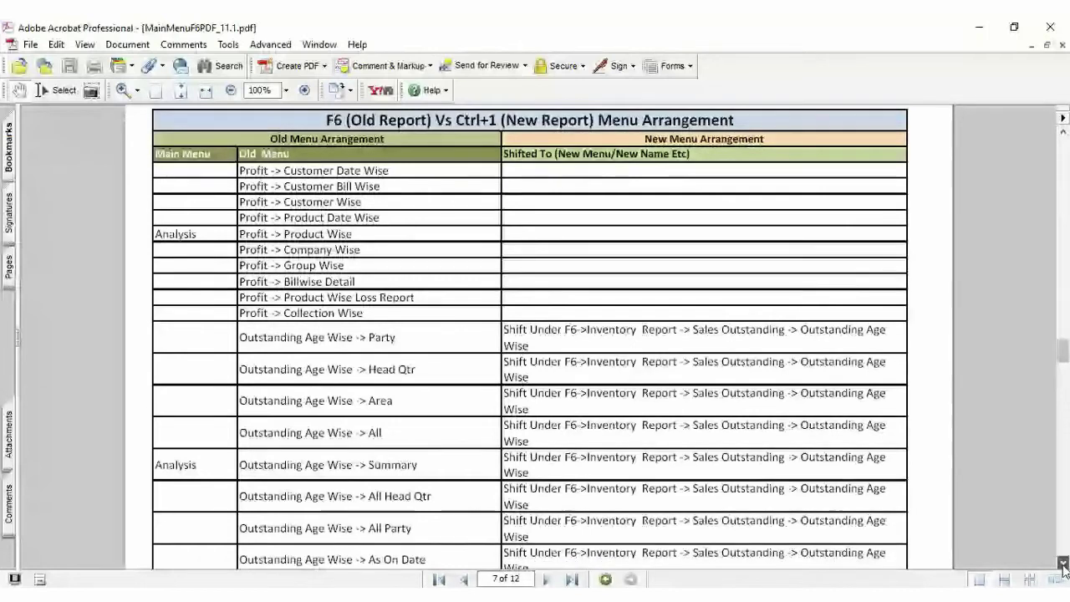
left_click(1063, 562)
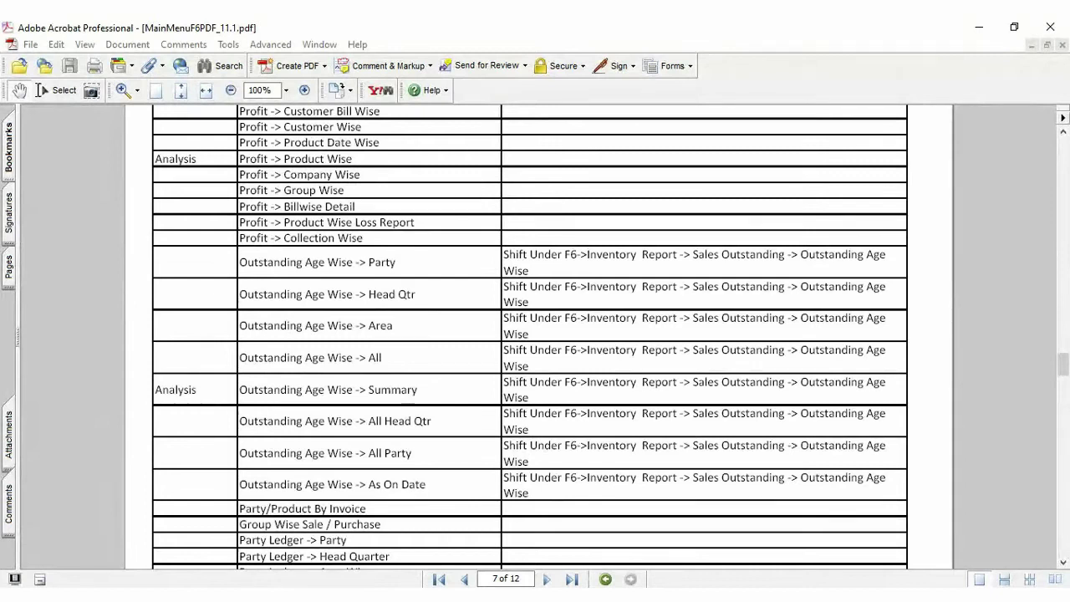
left_click(1048, 30)
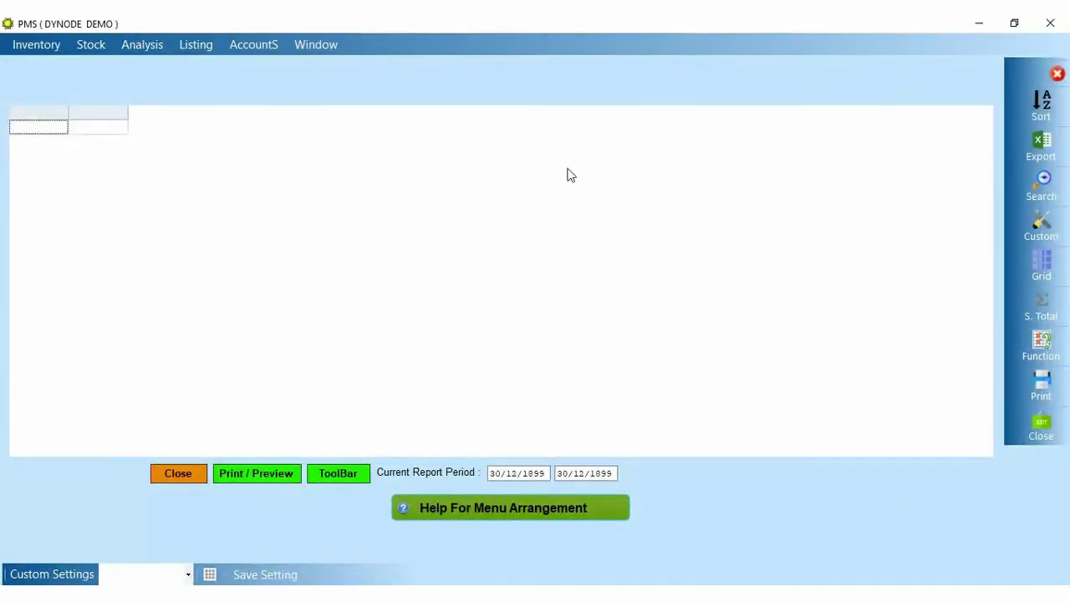
Generate the Bill Wise Sale Report All for 01/04/2015 to 31/03/2020 and export it to Excel.
left_click(1055, 146)
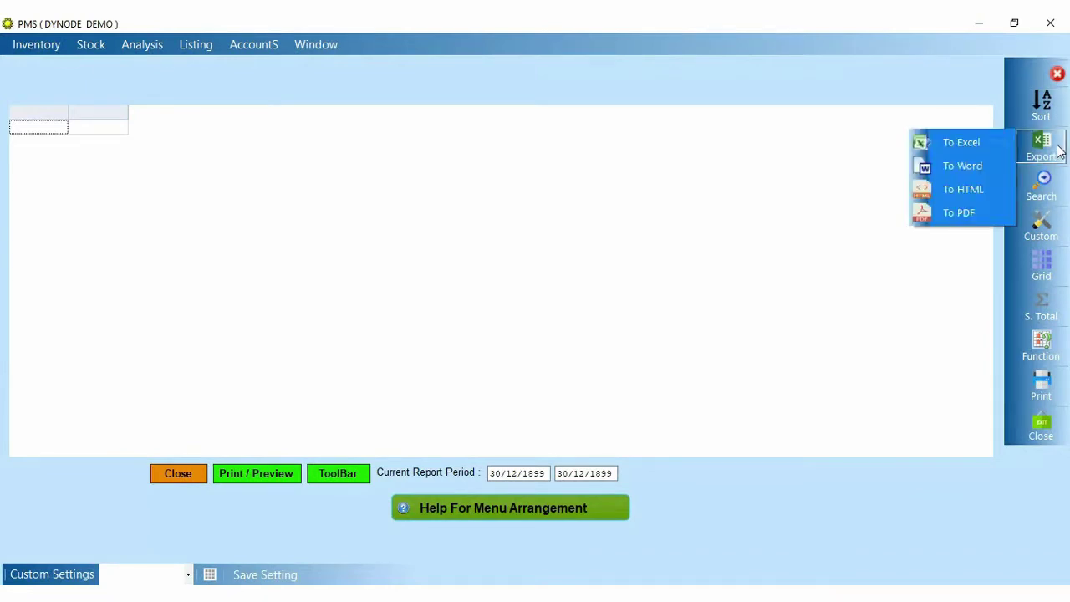
left_click(657, 80)
left_click(46, 44)
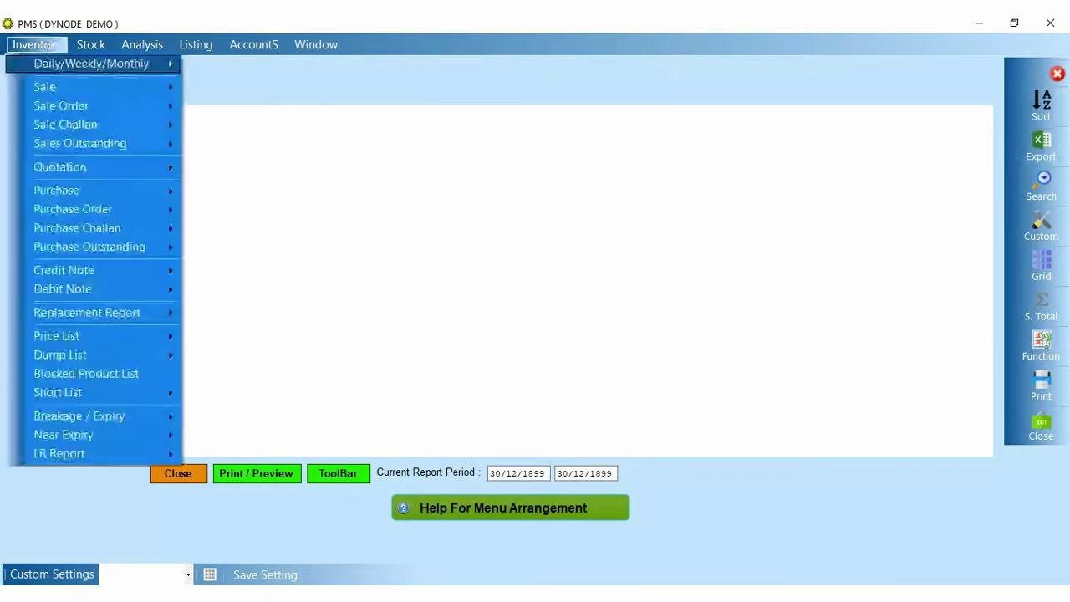
key("Down")
key("Right")
key("Right")
left_click(451, 89)
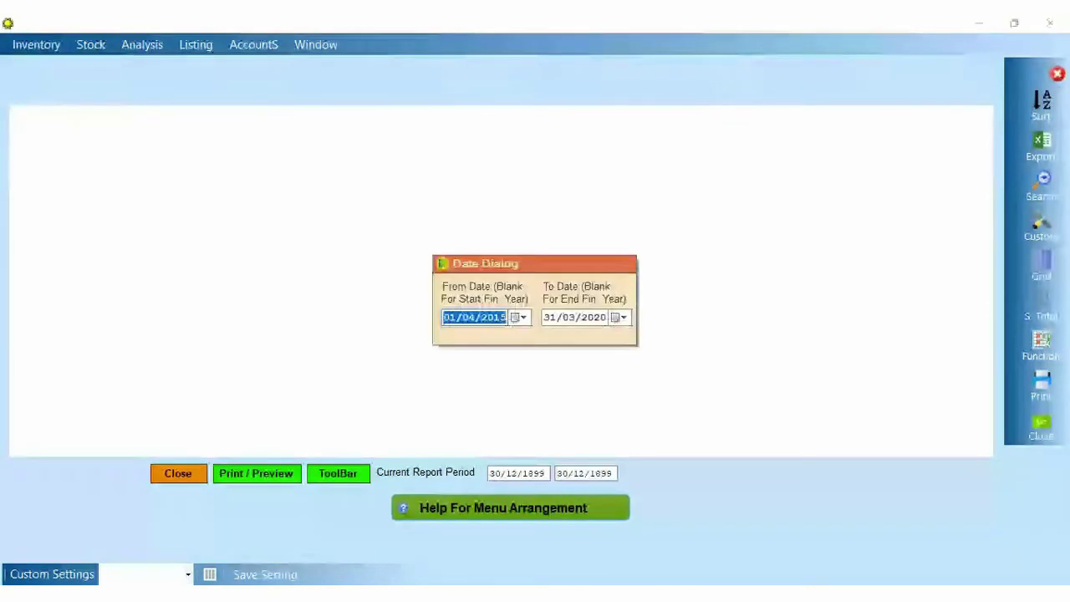
key("Return")
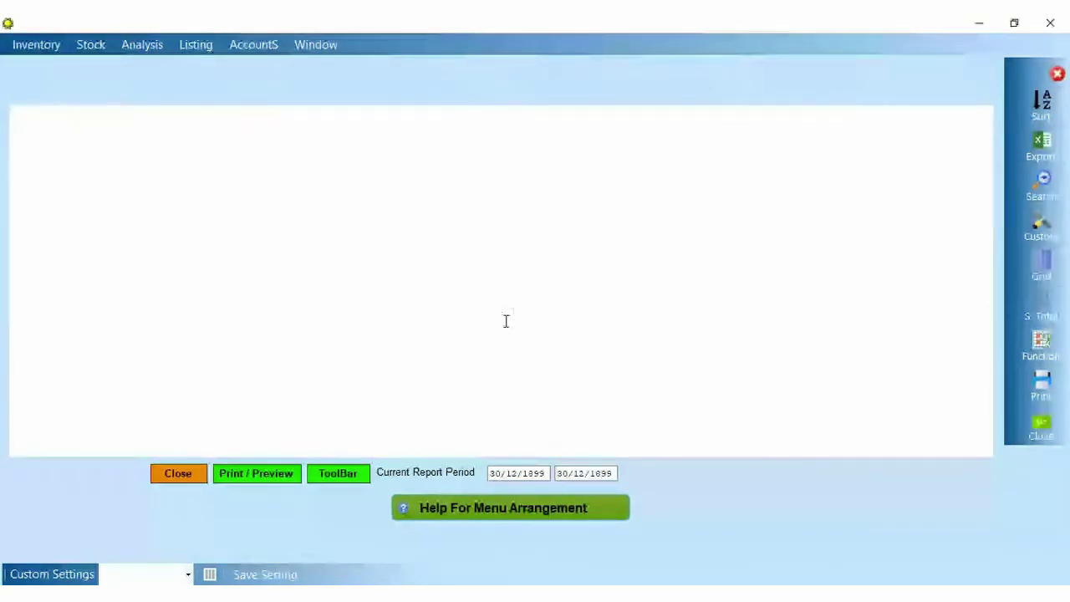
left_click(679, 424)
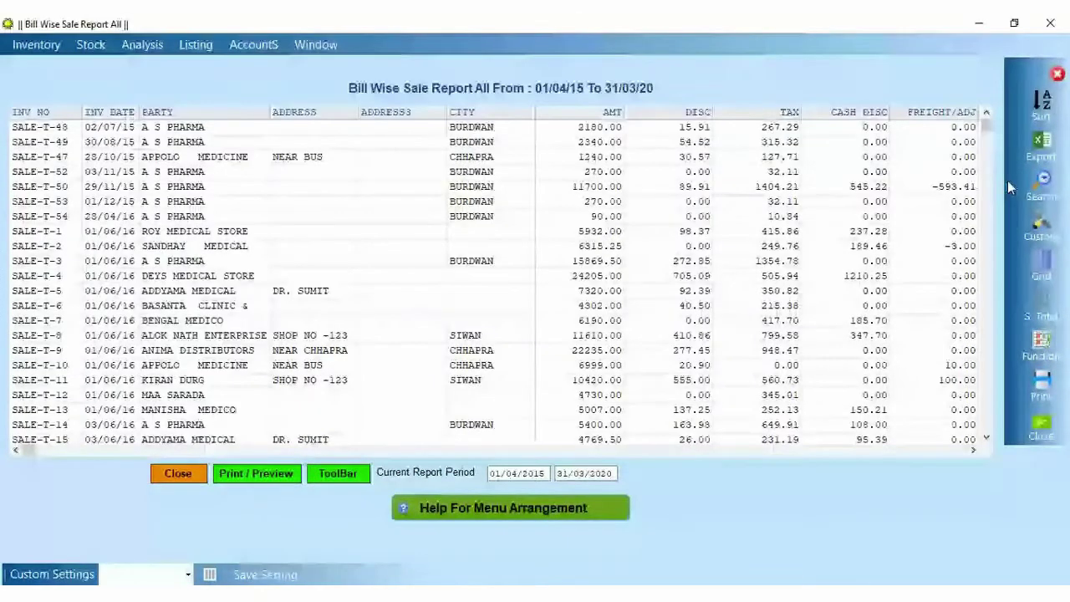
left_click(1060, 157)
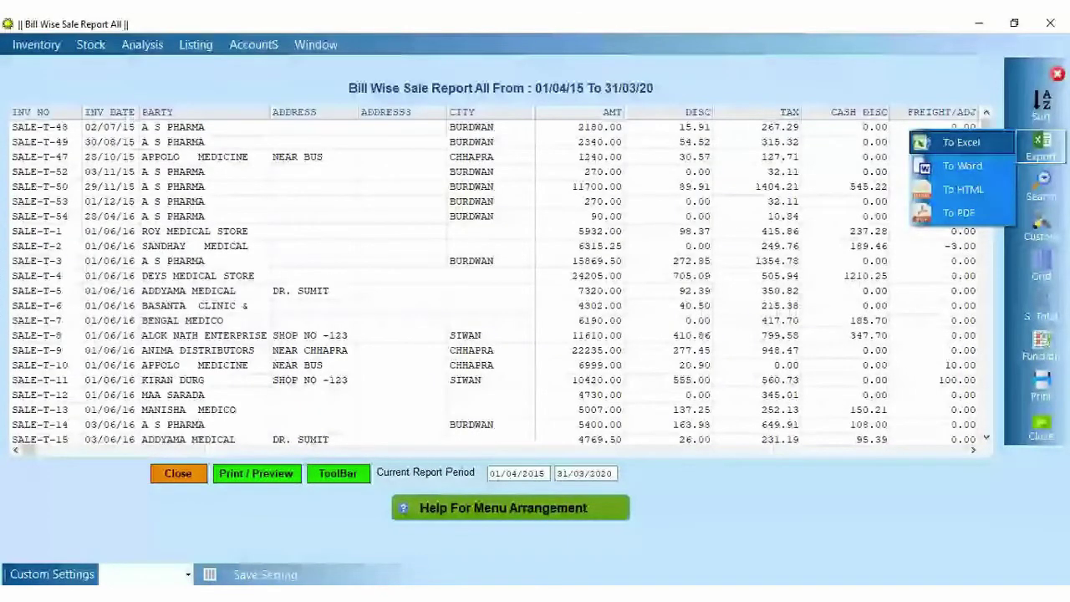
left_click(977, 150)
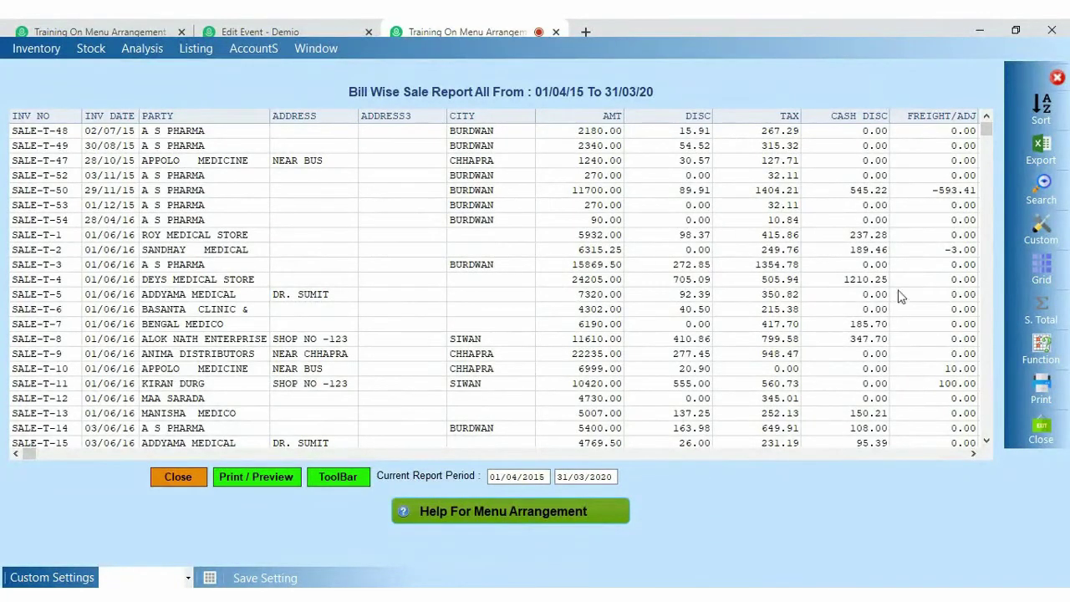
Examine the Account Ledger and Accounts Special reports, including the Interest Calculation/EMI entries.
left_click(240, 50)
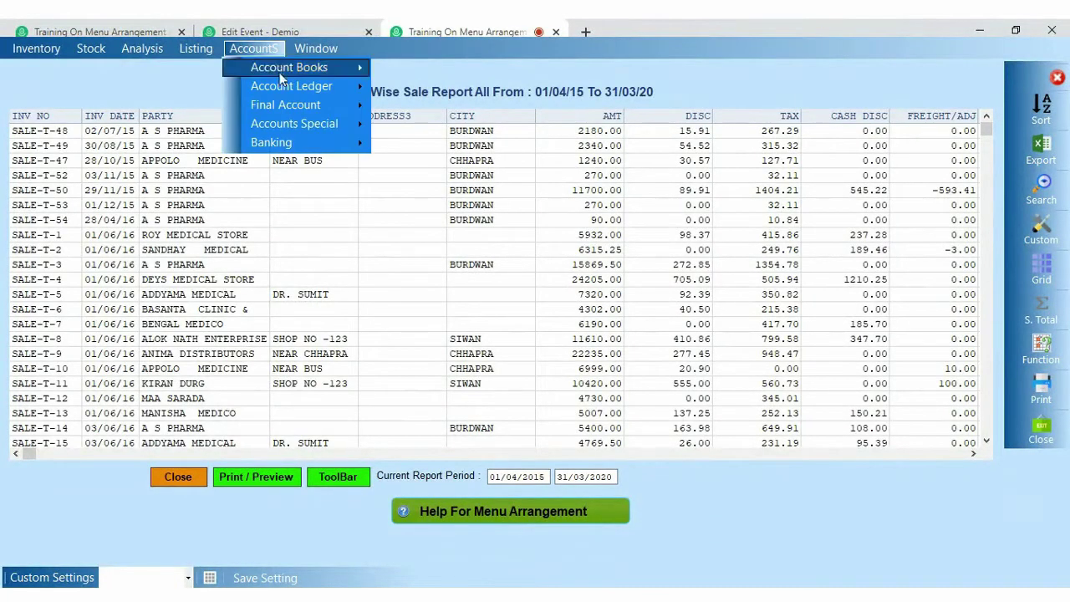
mouse_move(282, 90)
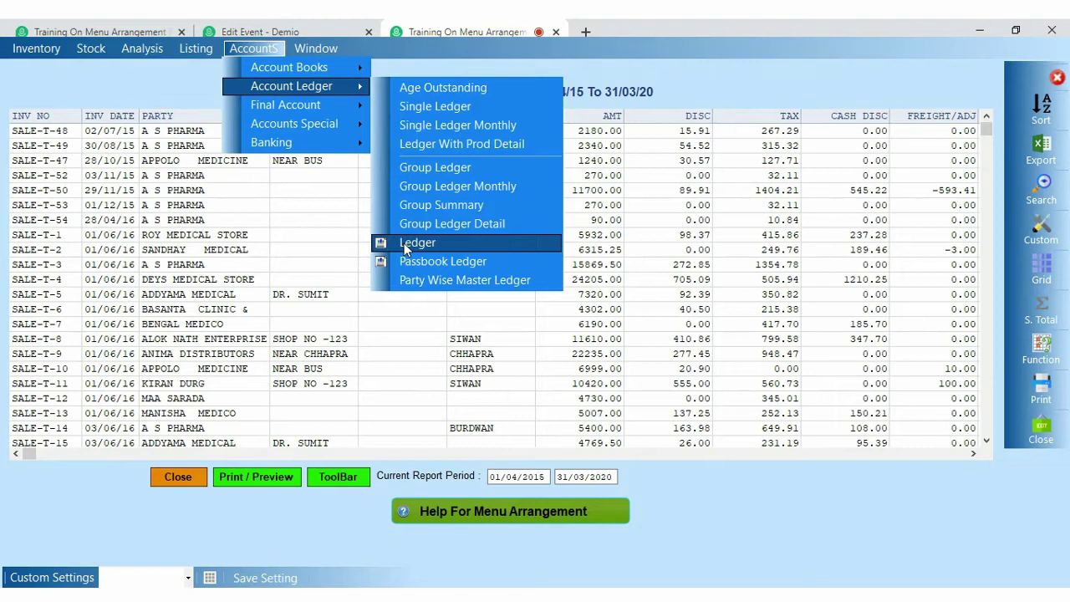
mouse_move(346, 128)
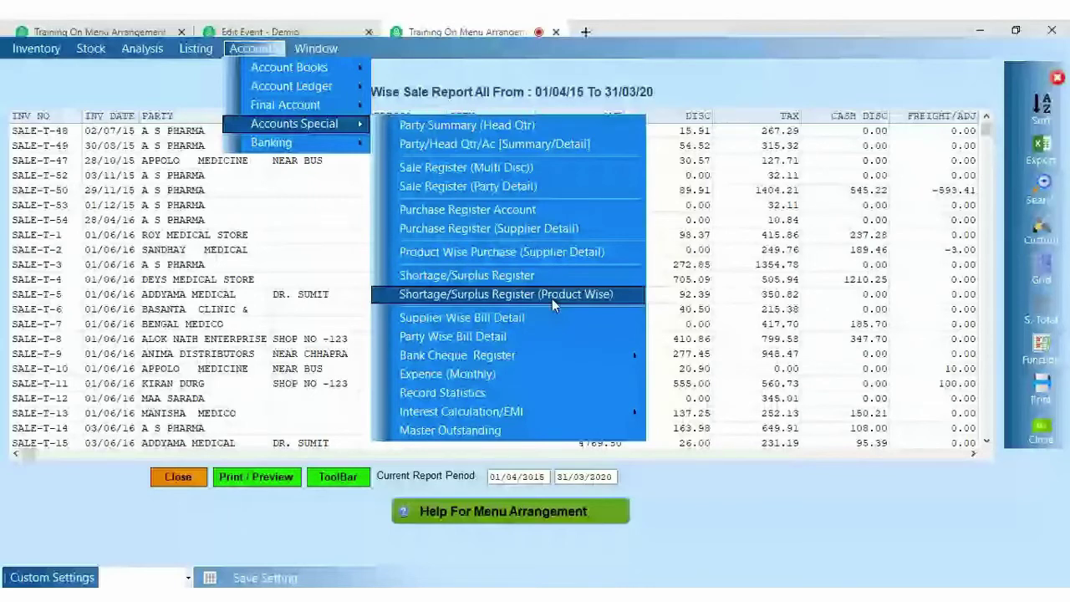
mouse_move(538, 357)
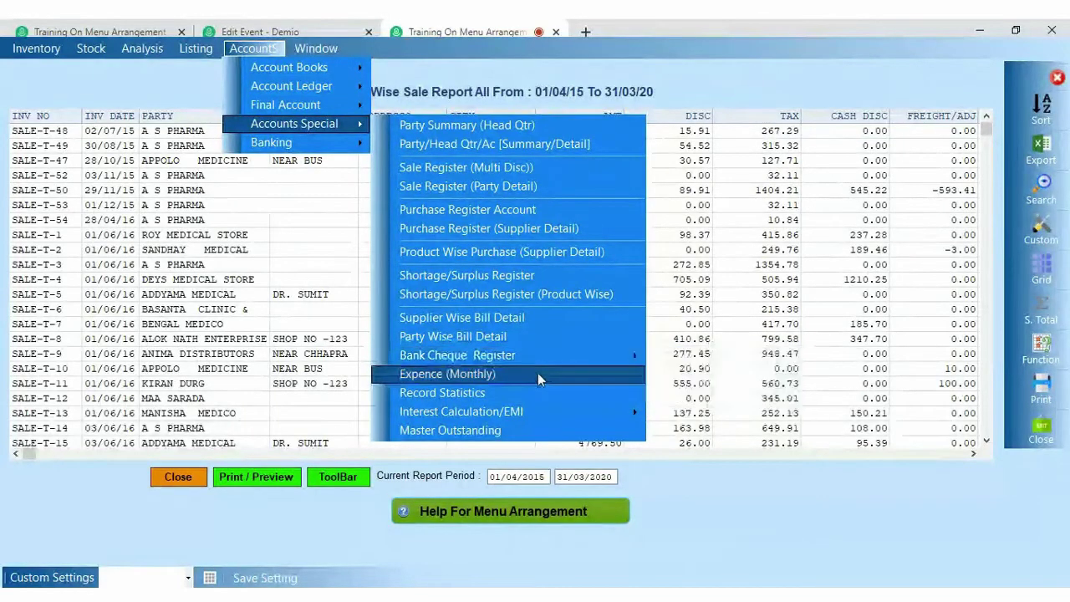
mouse_move(540, 413)
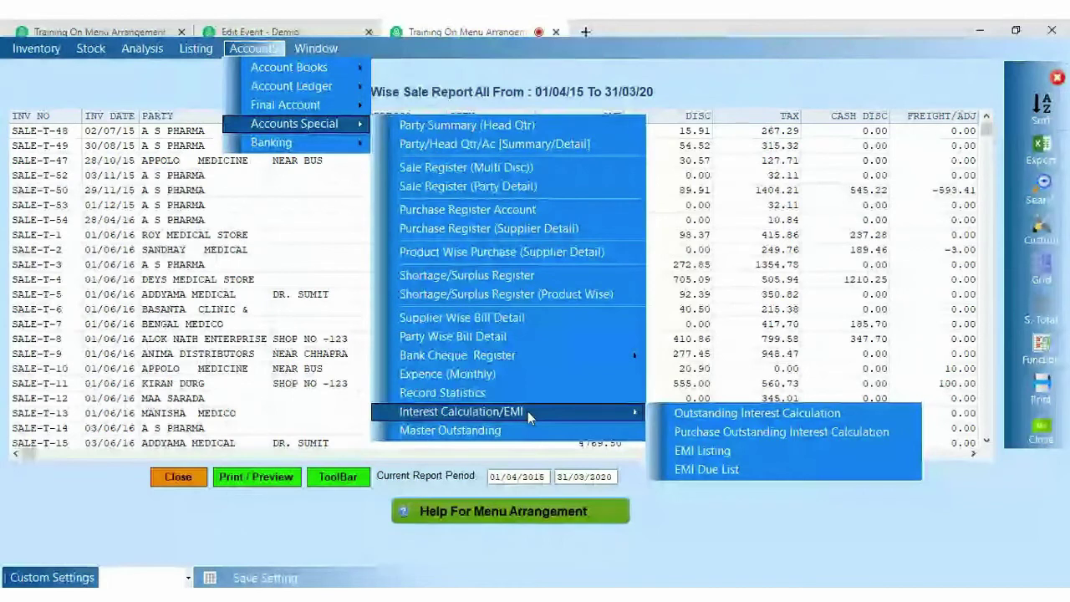
Examine the Banking reports among the accounts reports and close the report window.
left_click(328, 71)
left_click(253, 49)
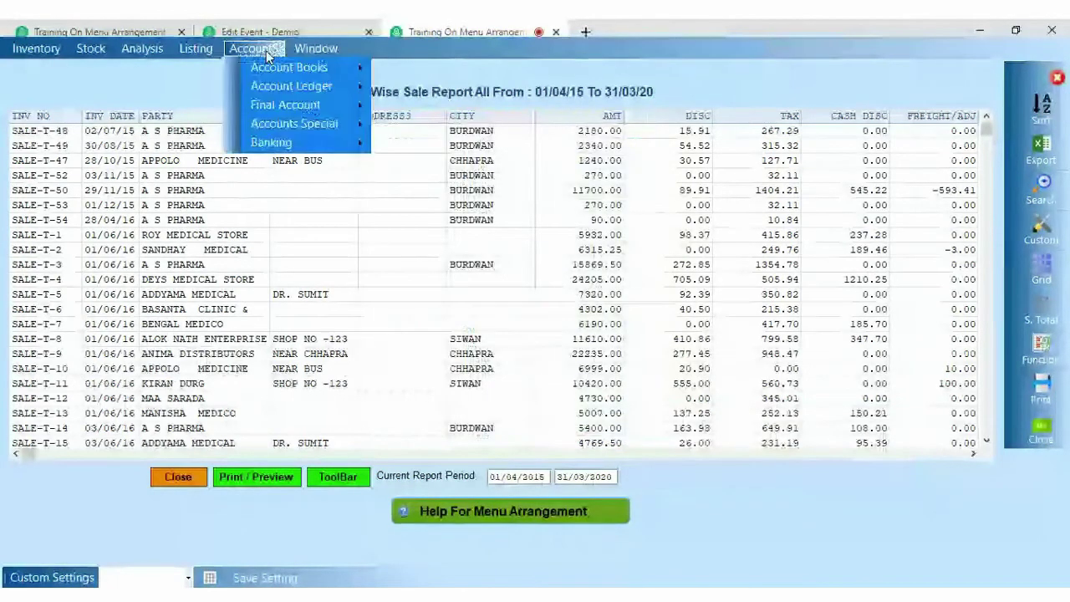
left_click(253, 48)
left_click(253, 48)
mouse_move(284, 142)
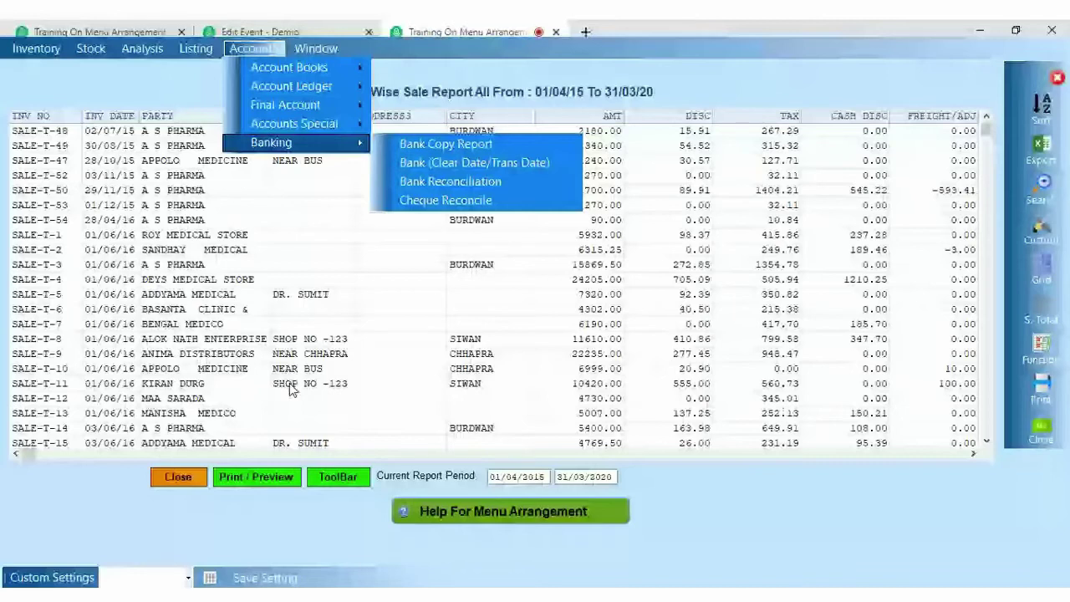
left_click(178, 478)
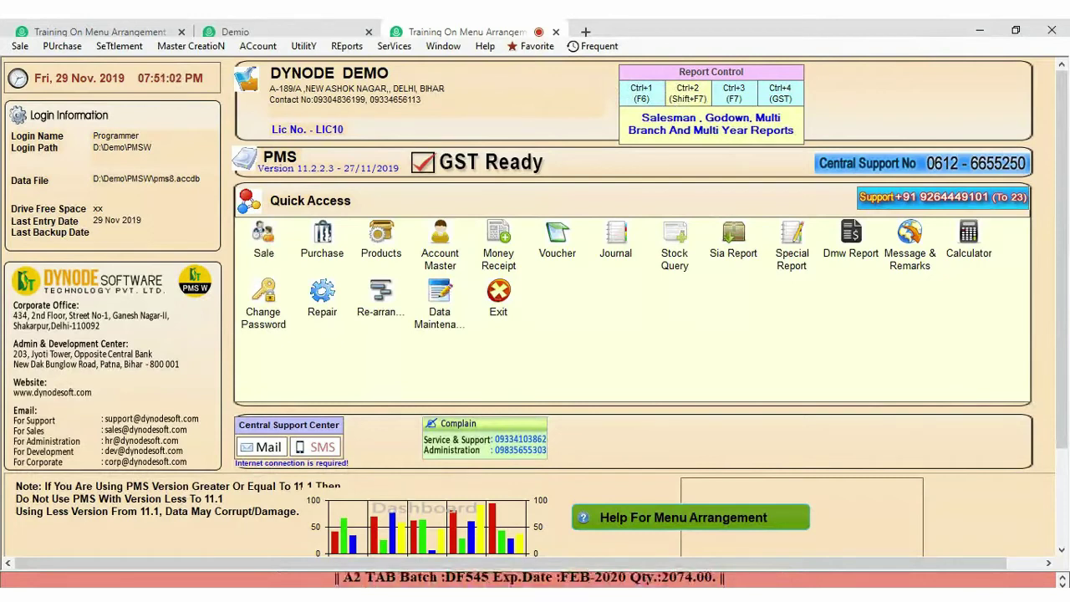
Open the Salesman, Godown, Multi Branch and Multi Year reports and examine the categories from SalesMan to Multi Branch / Company, including Head Wise Ledger.
key("ctrl+2")
left_click(36, 49)
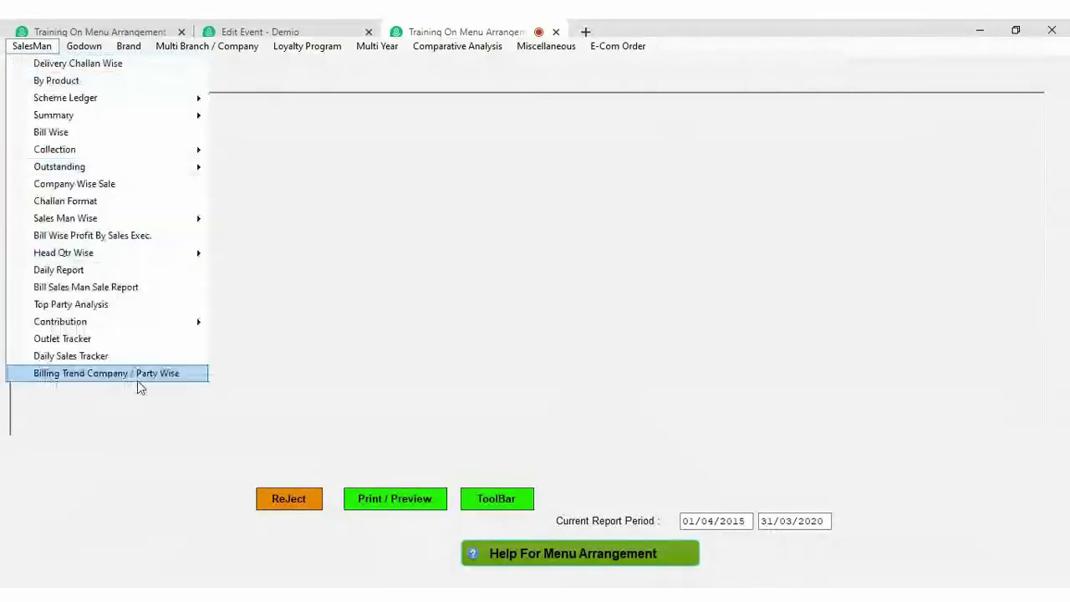
mouse_move(88, 53)
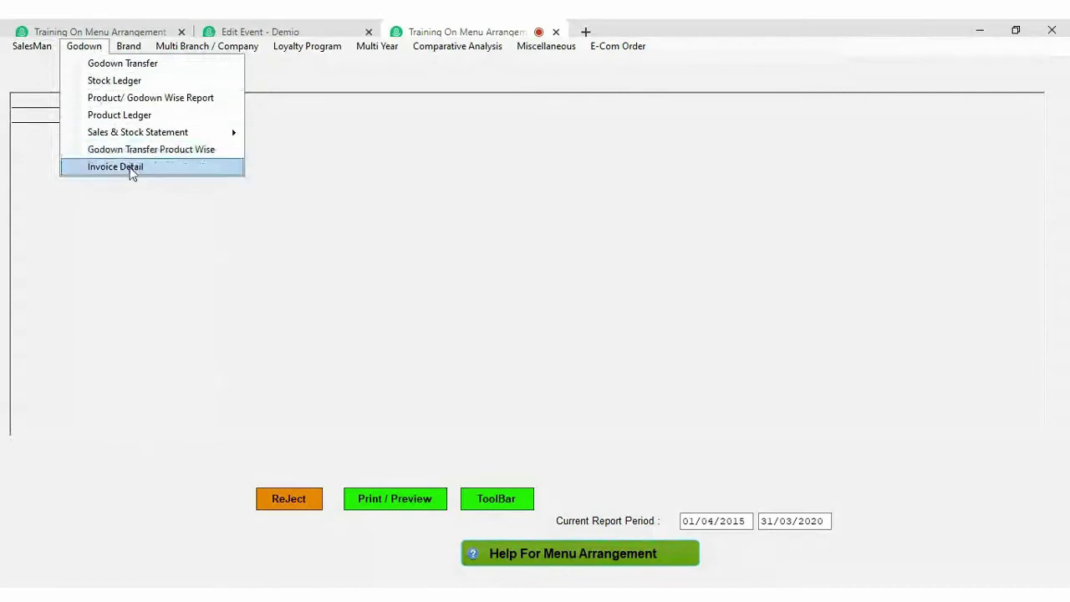
mouse_move(128, 46)
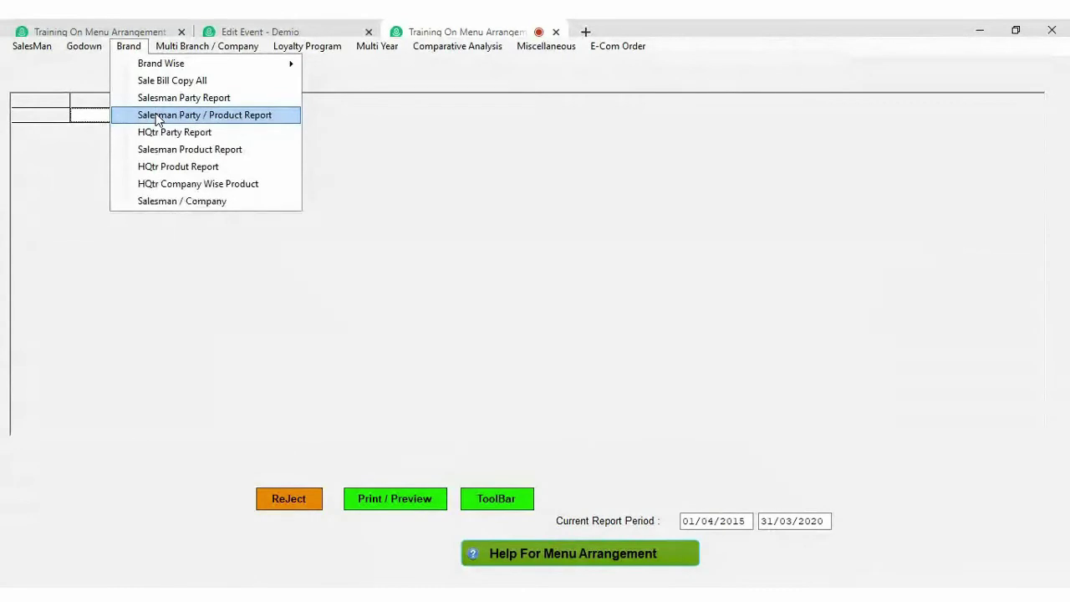
mouse_move(217, 50)
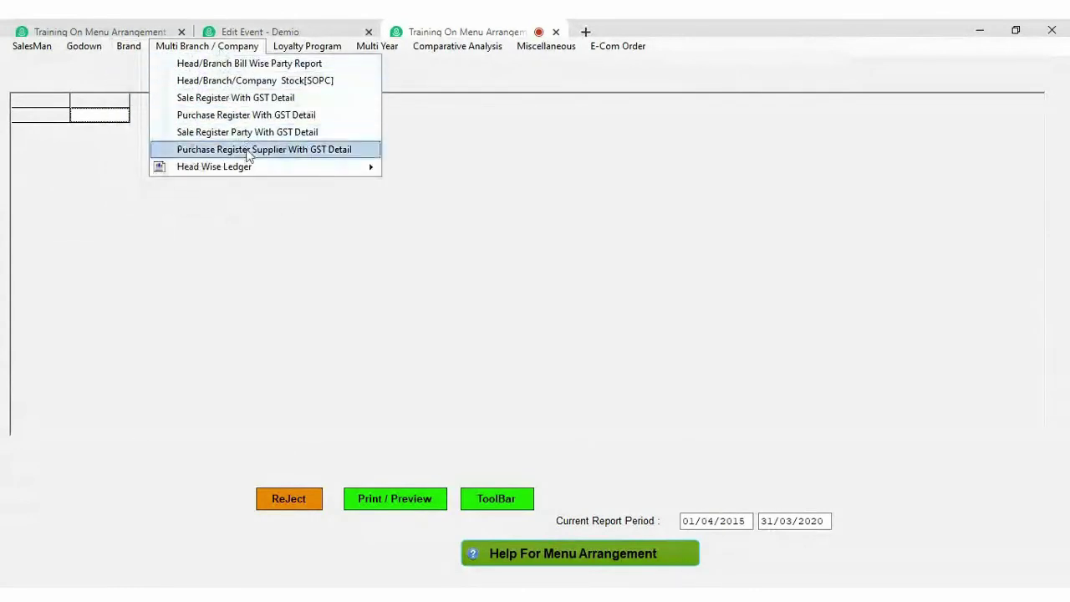
mouse_move(250, 164)
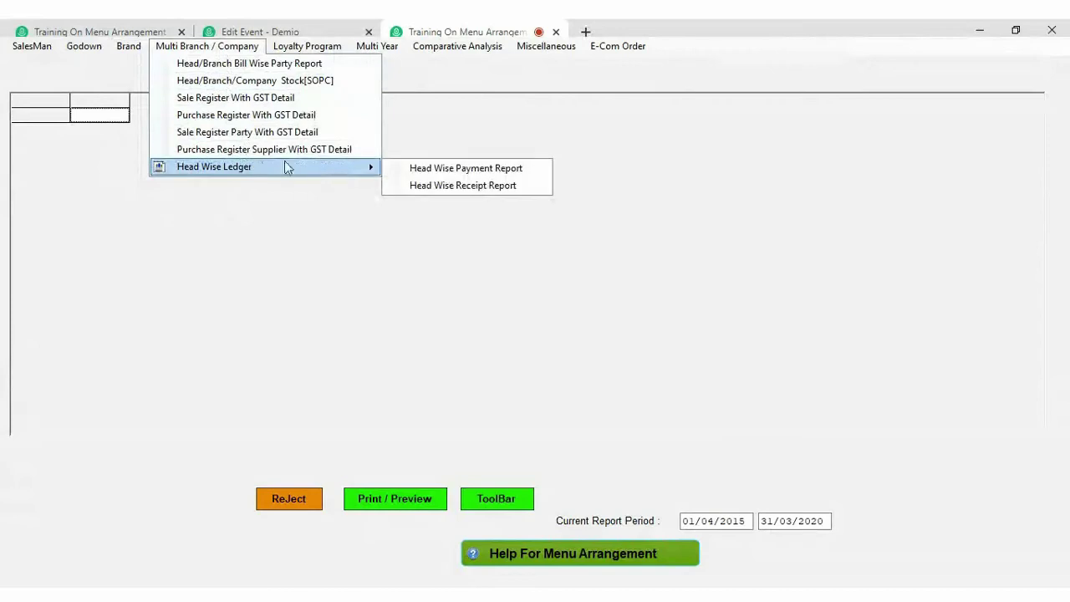
Examine the Loyalty Program, Multi Year and Comparative Analysis report categories.
left_click(310, 50)
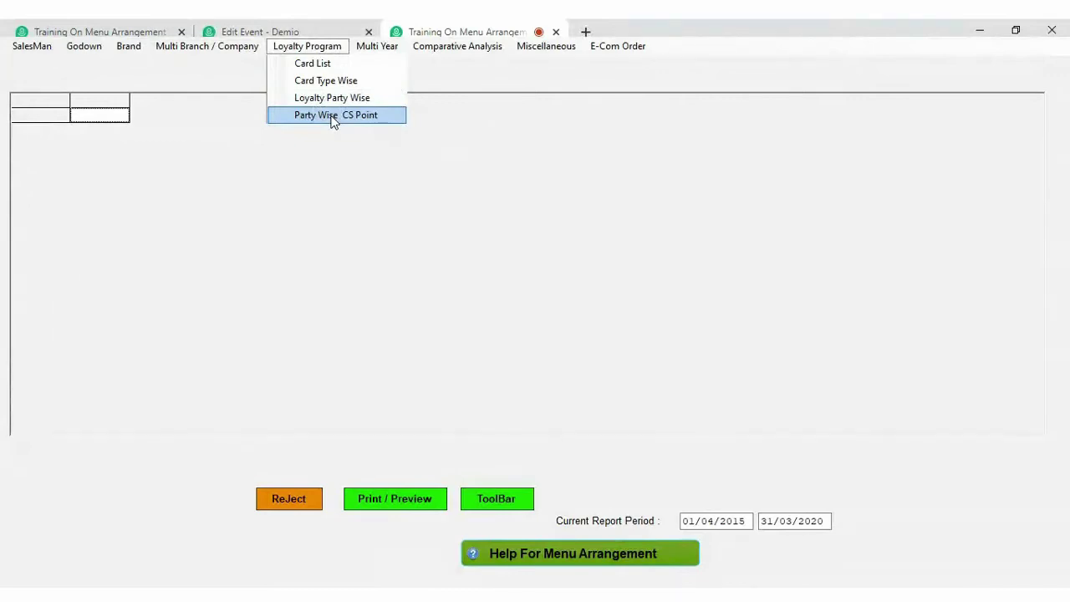
mouse_move(377, 46)
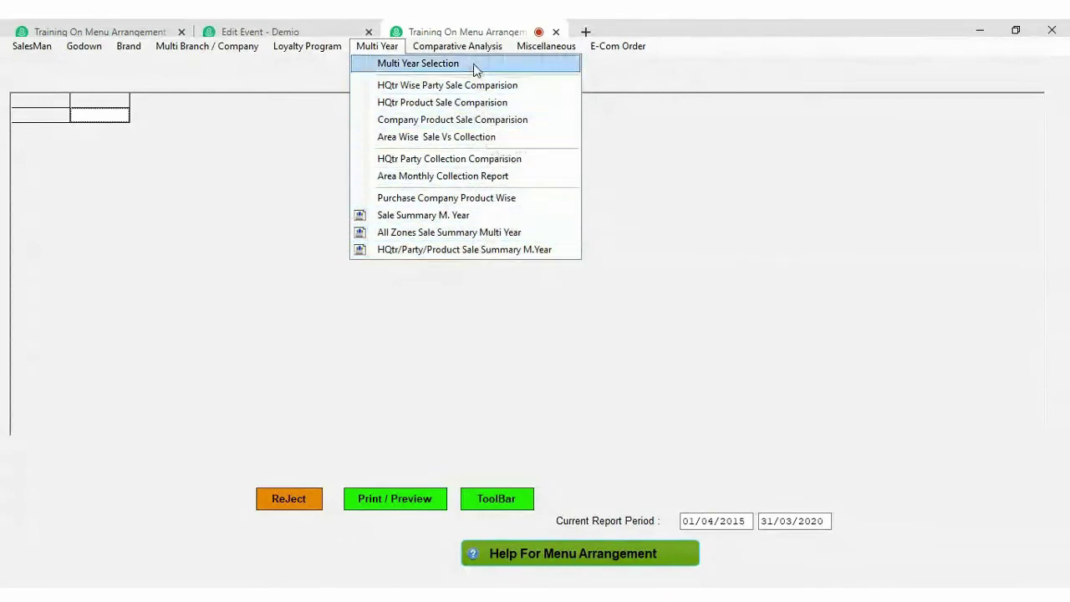
mouse_move(469, 47)
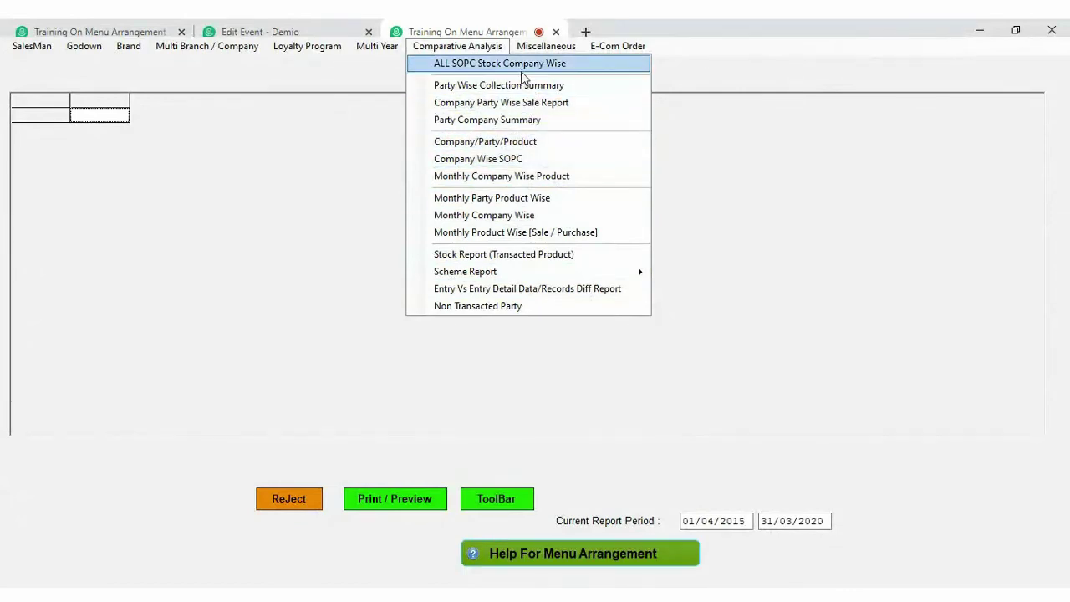
Examine the Miscellaneous reports, including Scheme Circular and Production/Conversion, and the E-Com Order entries.
left_click(538, 50)
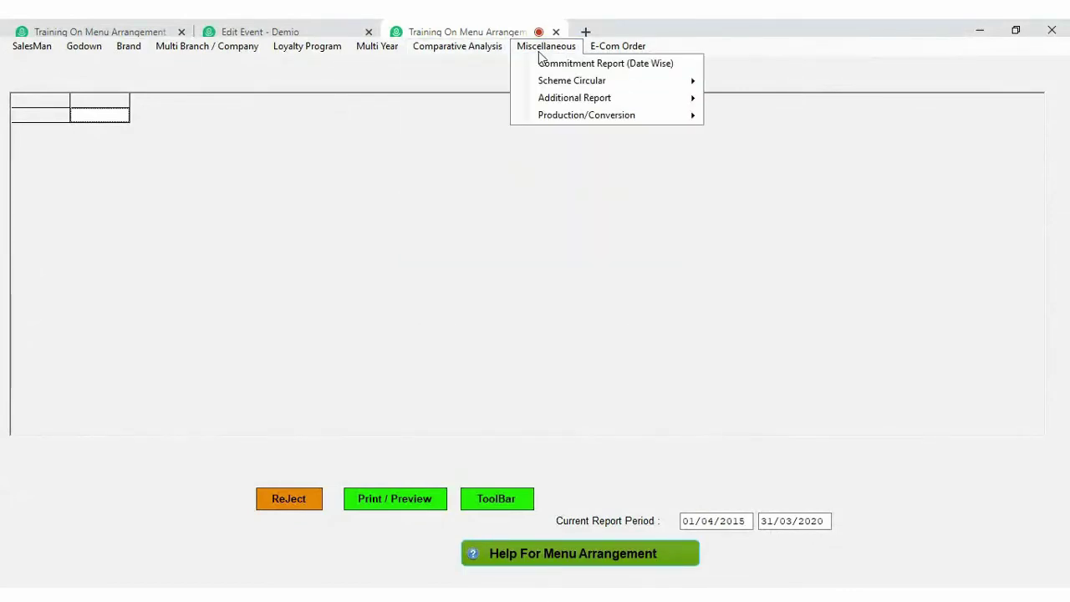
mouse_move(545, 84)
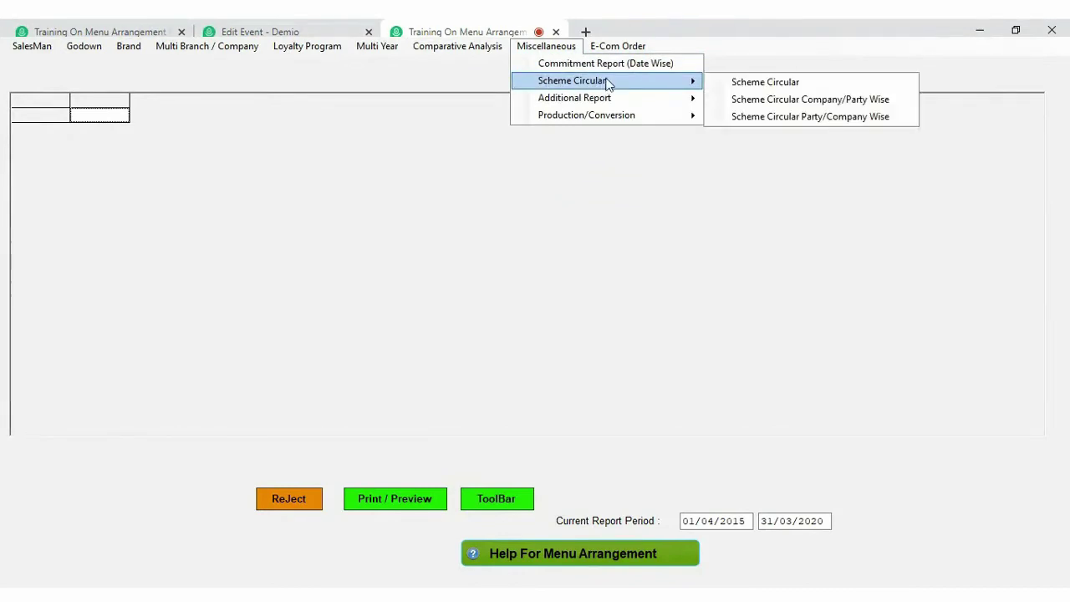
mouse_move(633, 117)
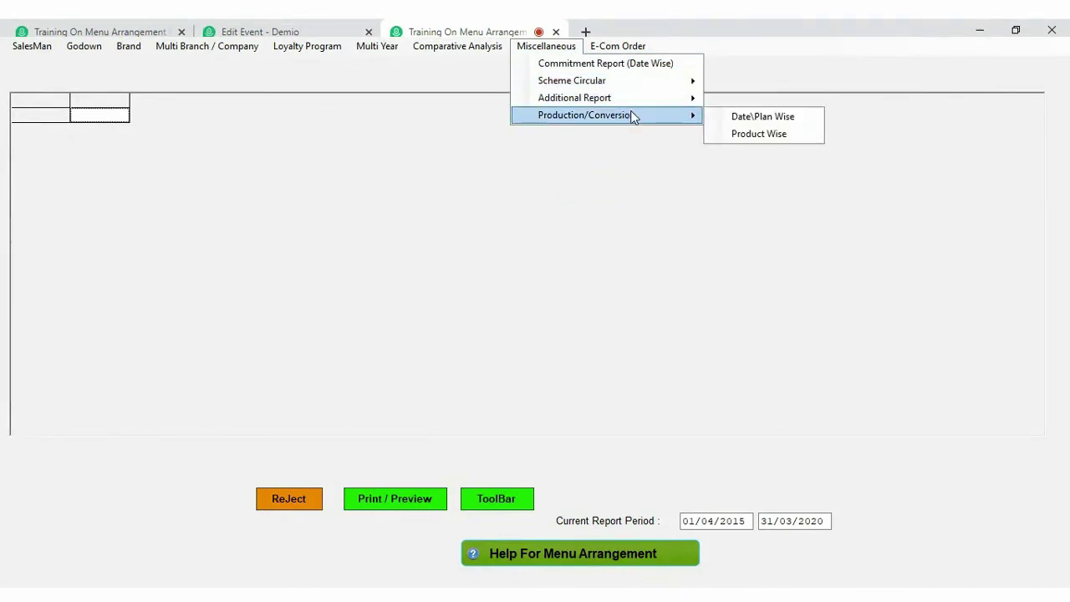
mouse_move(624, 48)
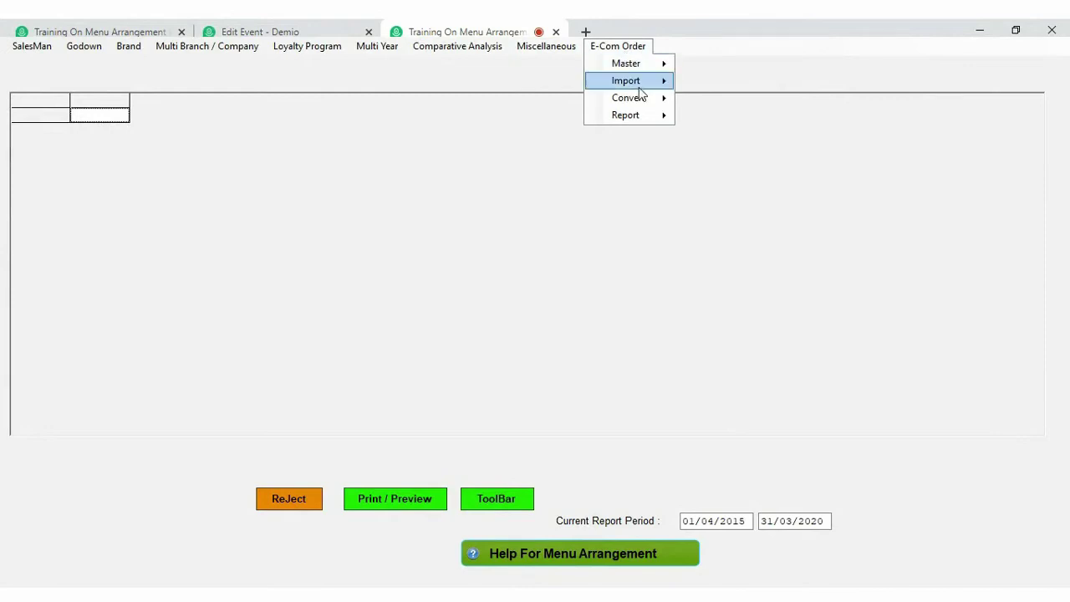
mouse_move(639, 86)
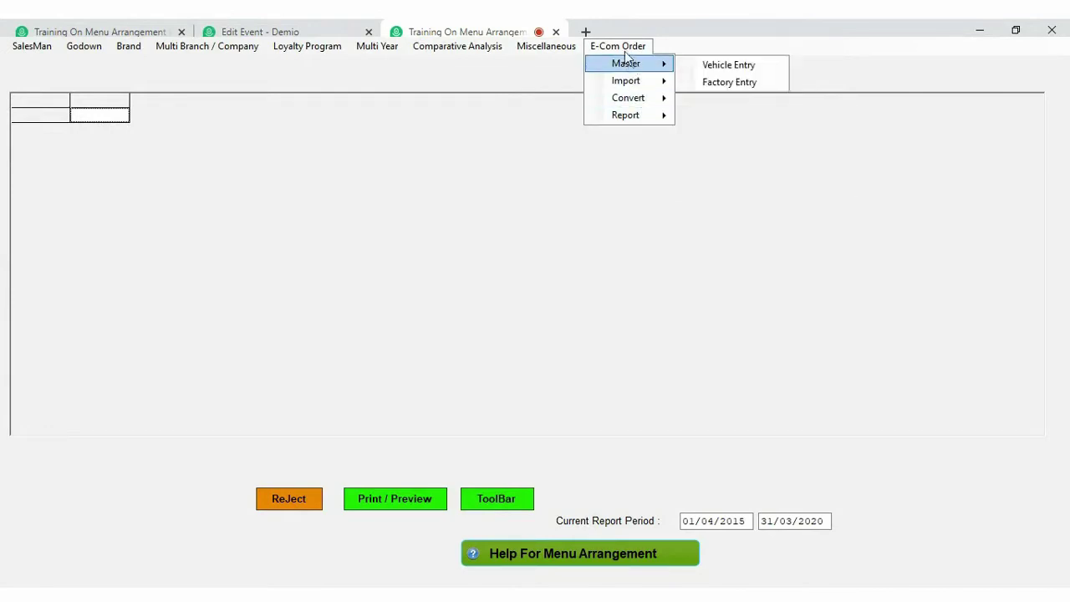
Review the full SalesMan report list down to Manual Receipt Report.
mouse_move(170, 55)
mouse_move(31, 48)
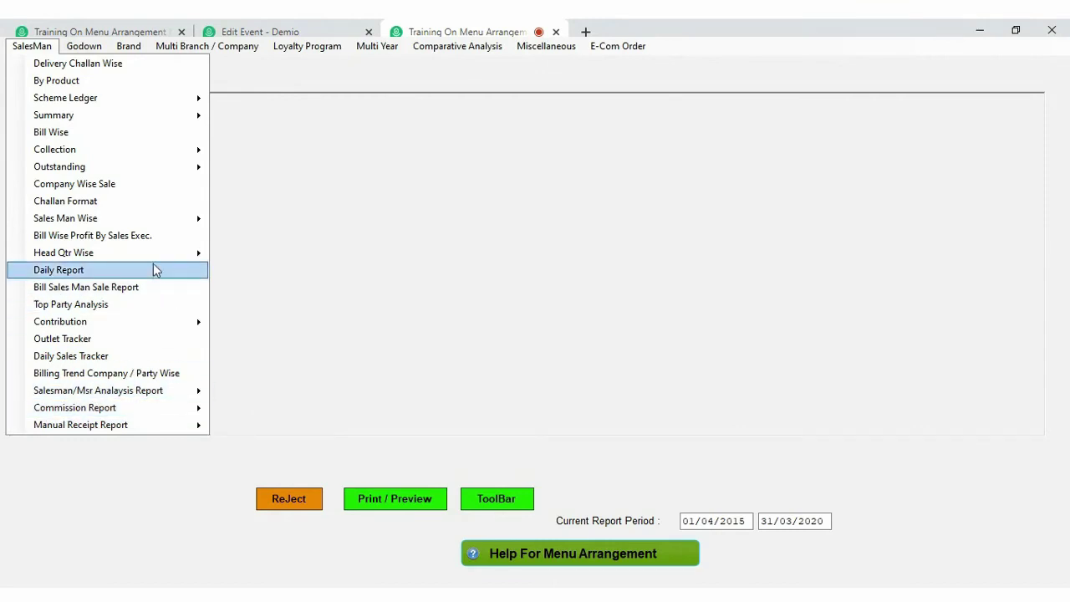
left_click(319, 267)
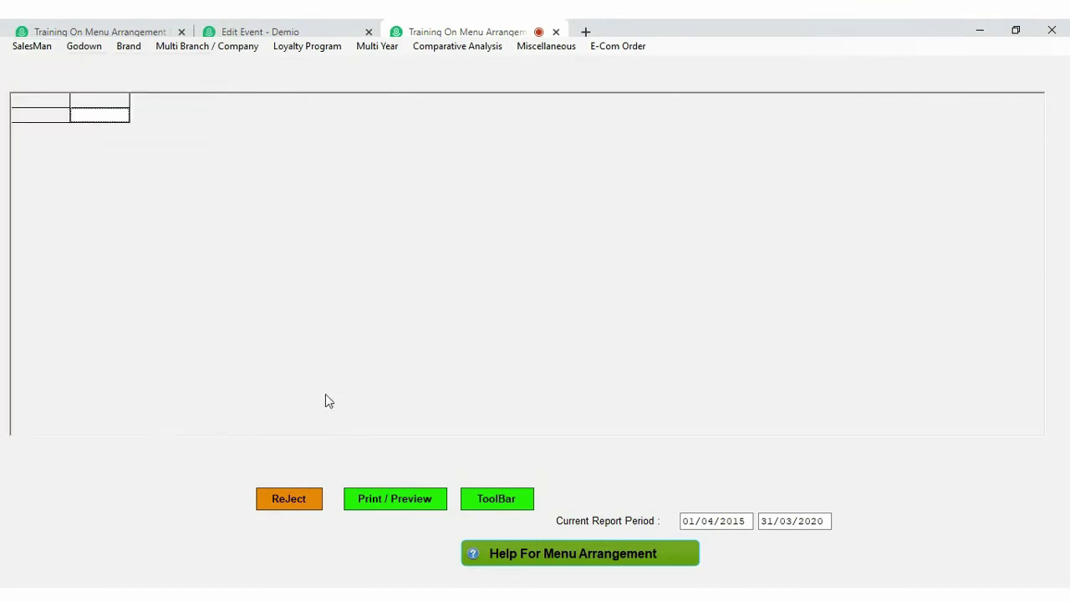
Return to the main screen and view the Report Control entry for Territory, Management Reports.
left_click(289, 498)
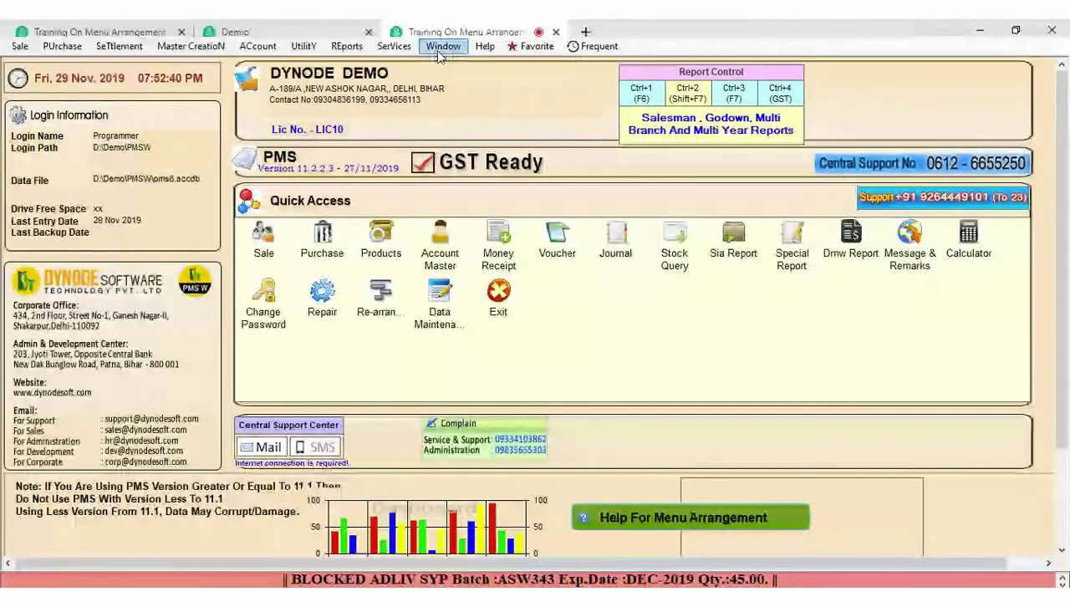
mouse_move(736, 96)
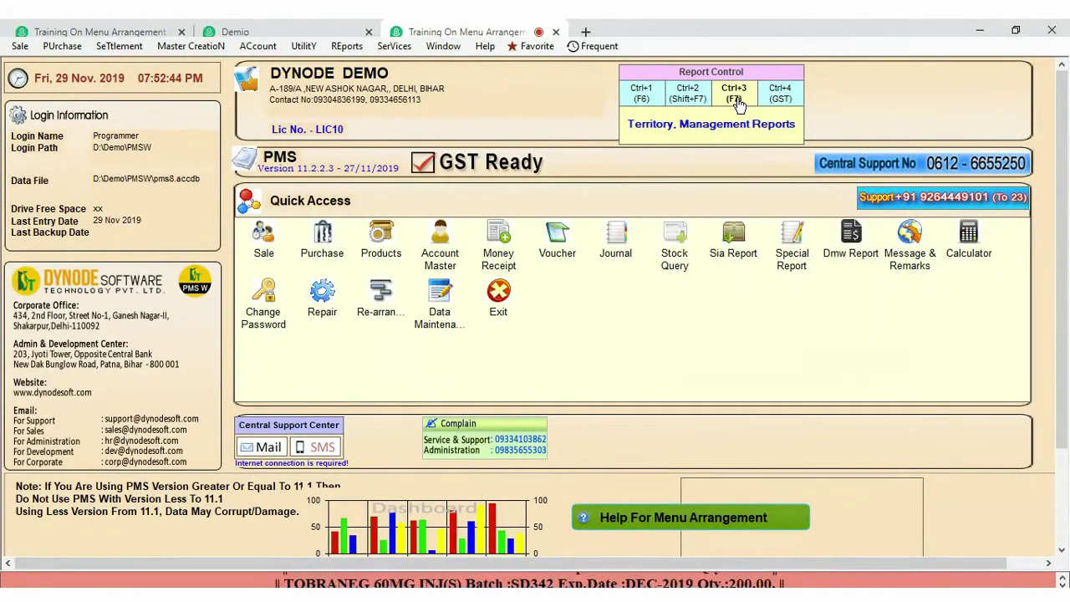
Open the Territory/Management Reports and examine the Territory Analysis categories, including Contribution Analysis, Sample Report and Profit Analysis.
left_click(349, 49)
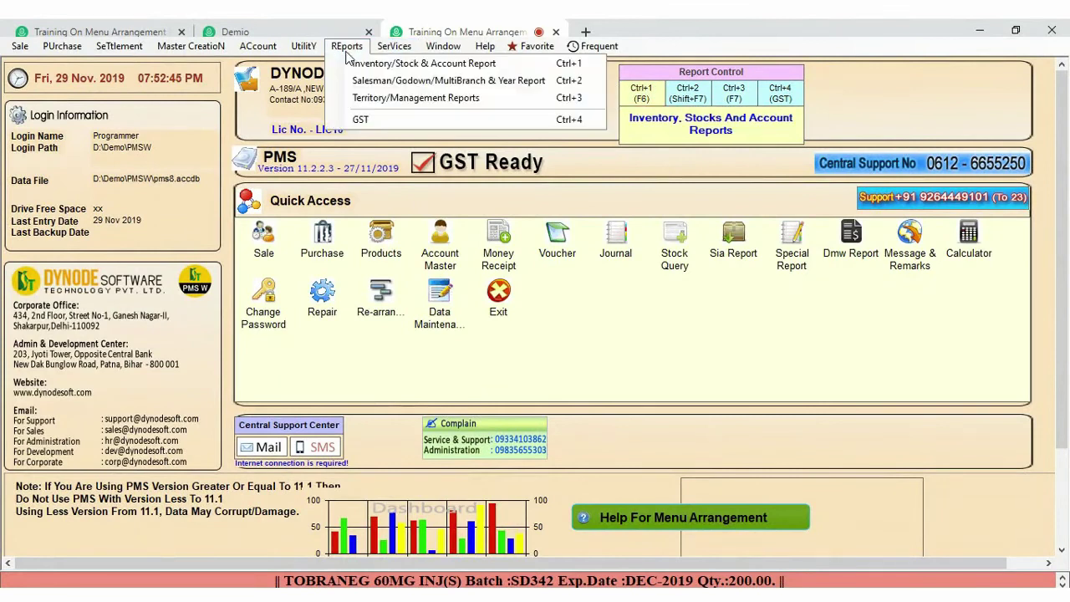
left_click(407, 100)
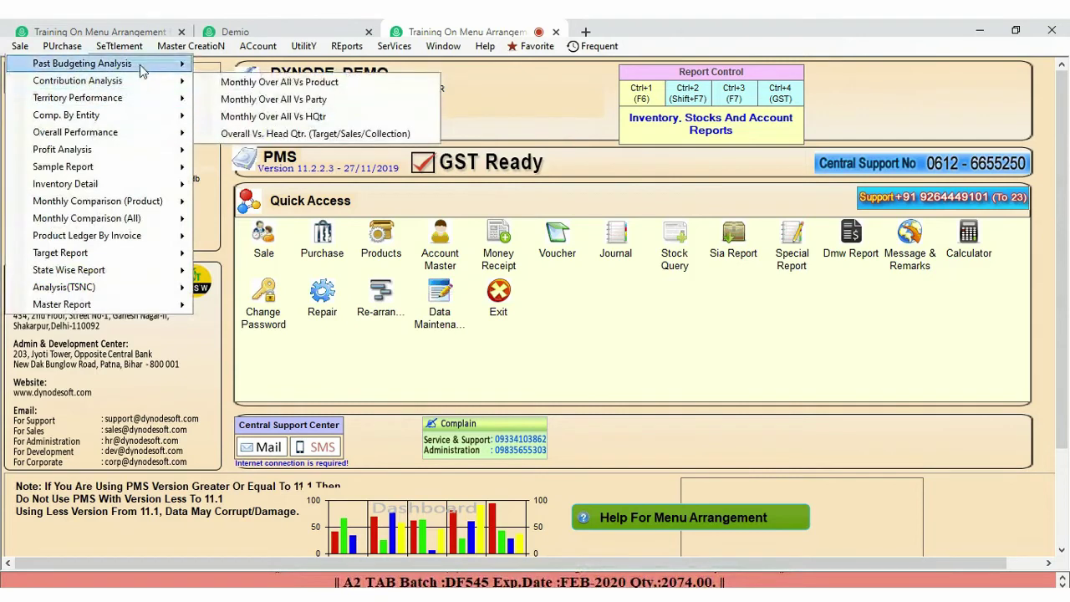
key("Escape")
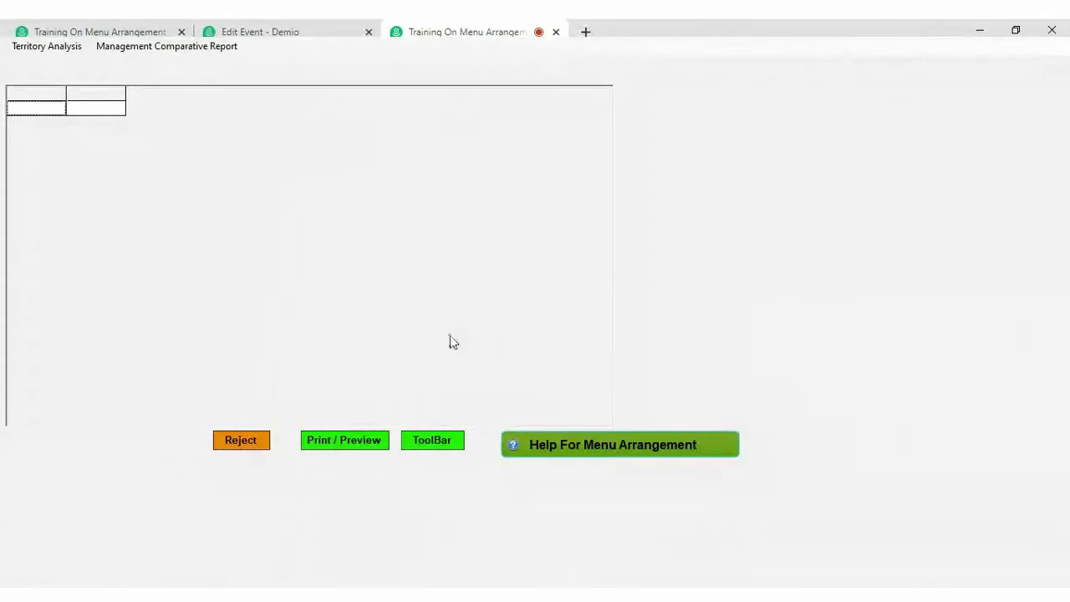
left_click(47, 47)
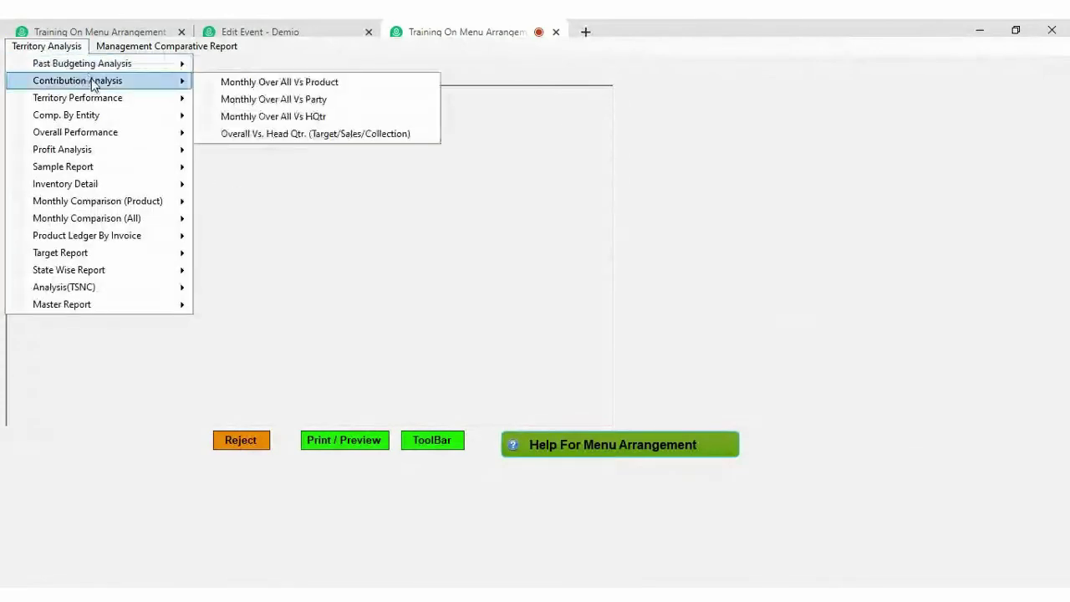
mouse_move(103, 149)
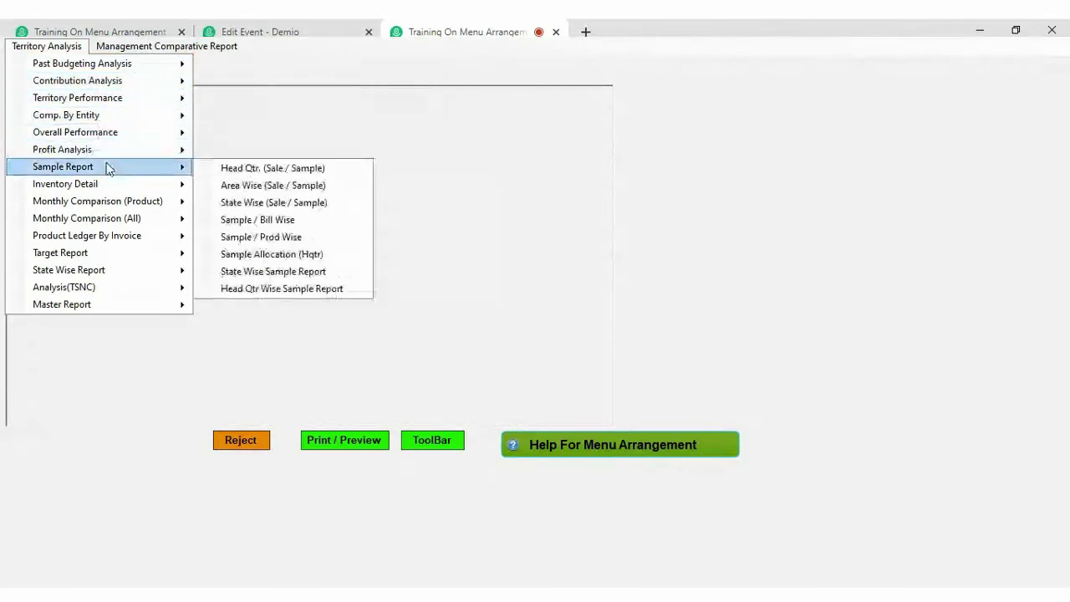
mouse_move(139, 157)
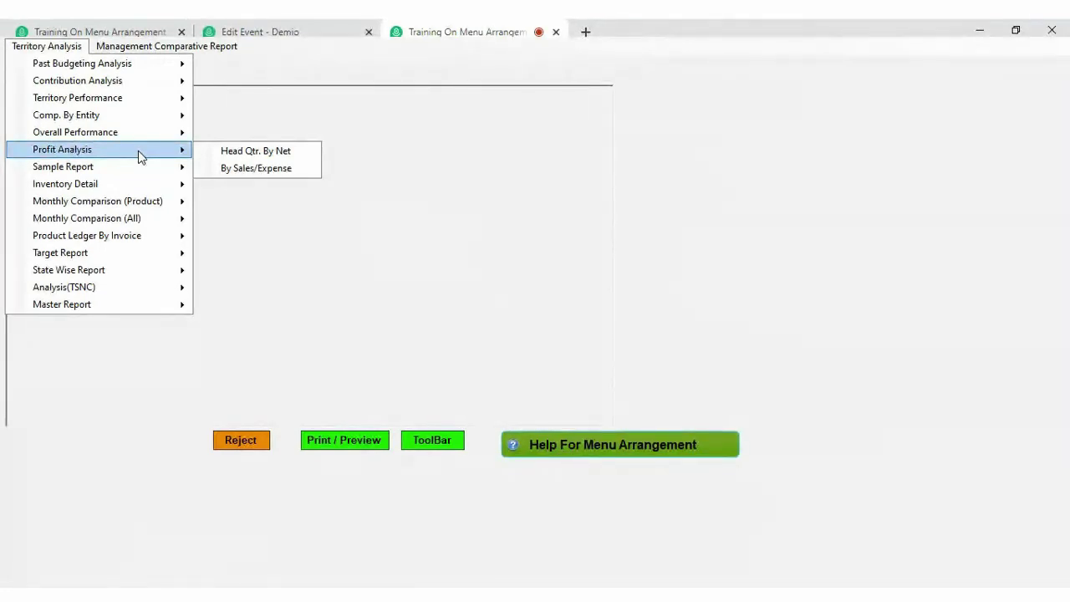
Examine the Management Comparative Report categories from Listing to MSR Analysis, including Overall Perf. By Prod. and MSR Performance Copy.
left_click(167, 47)
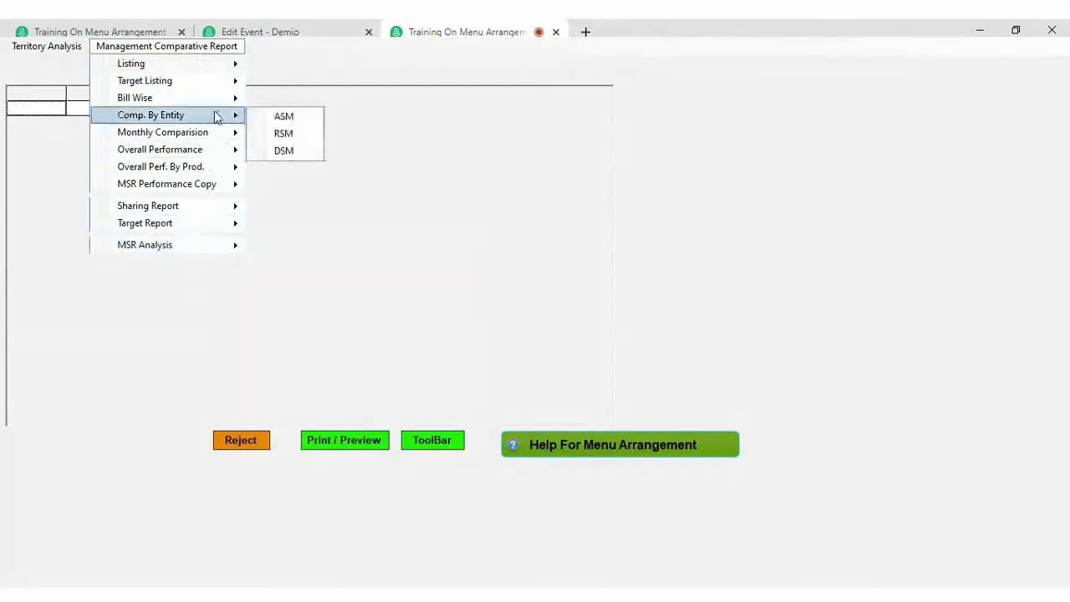
mouse_move(209, 80)
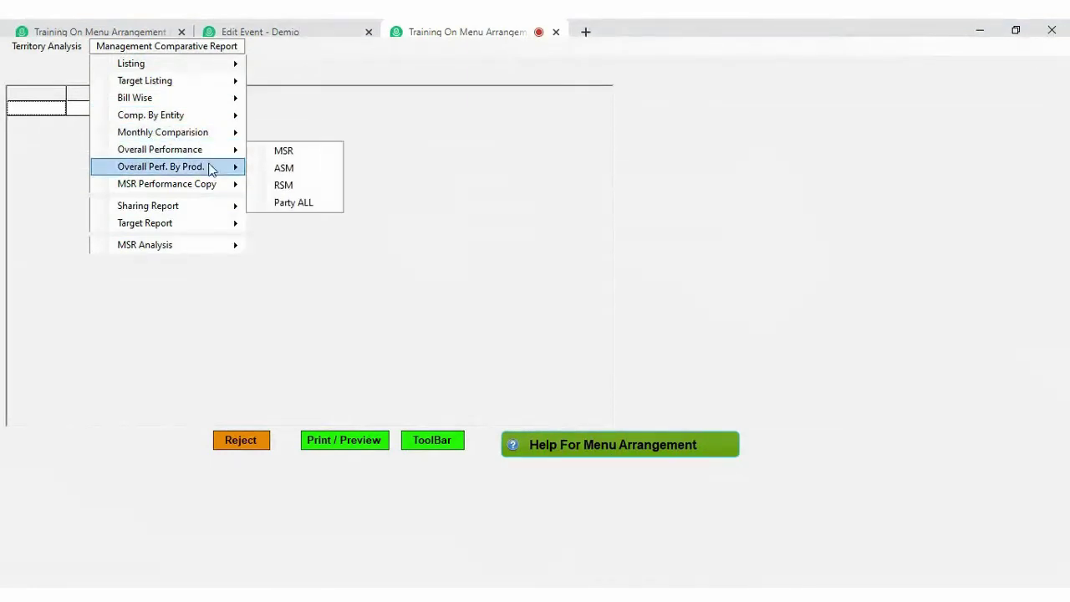
mouse_move(213, 194)
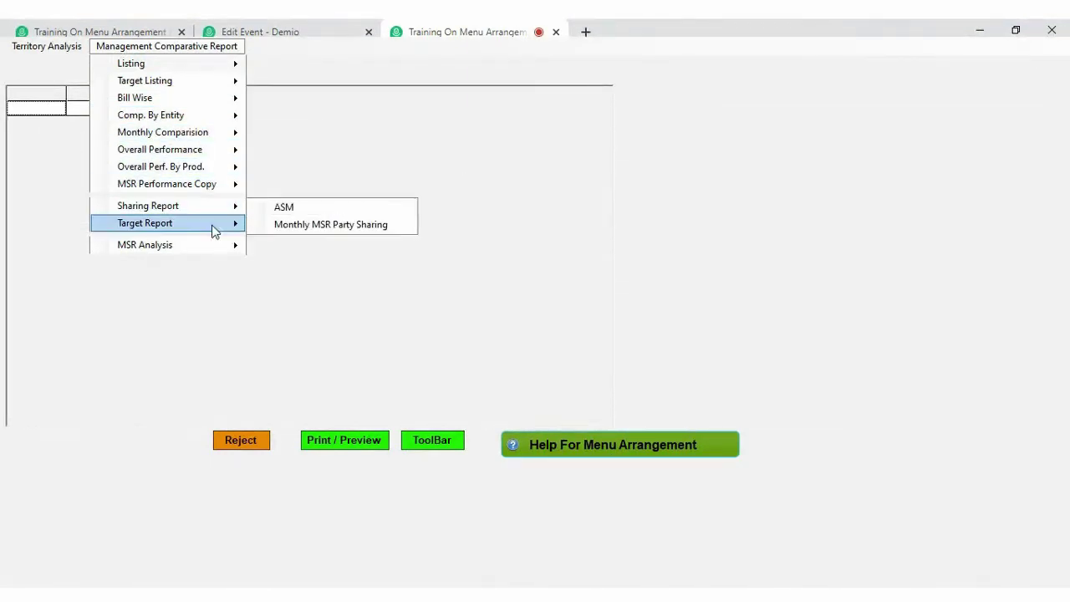
left_click(214, 245)
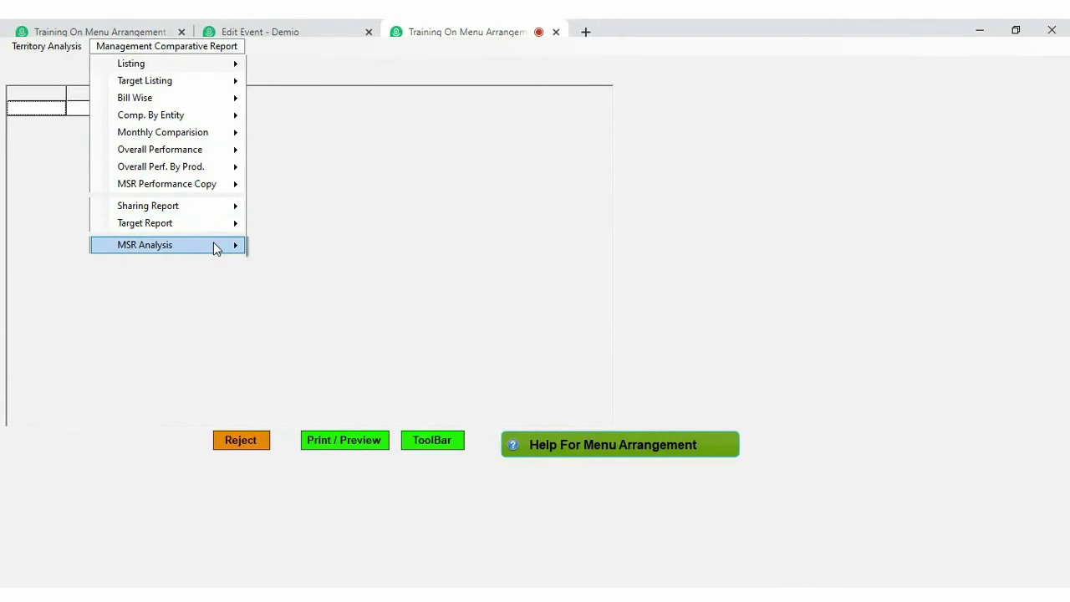
left_click(214, 245)
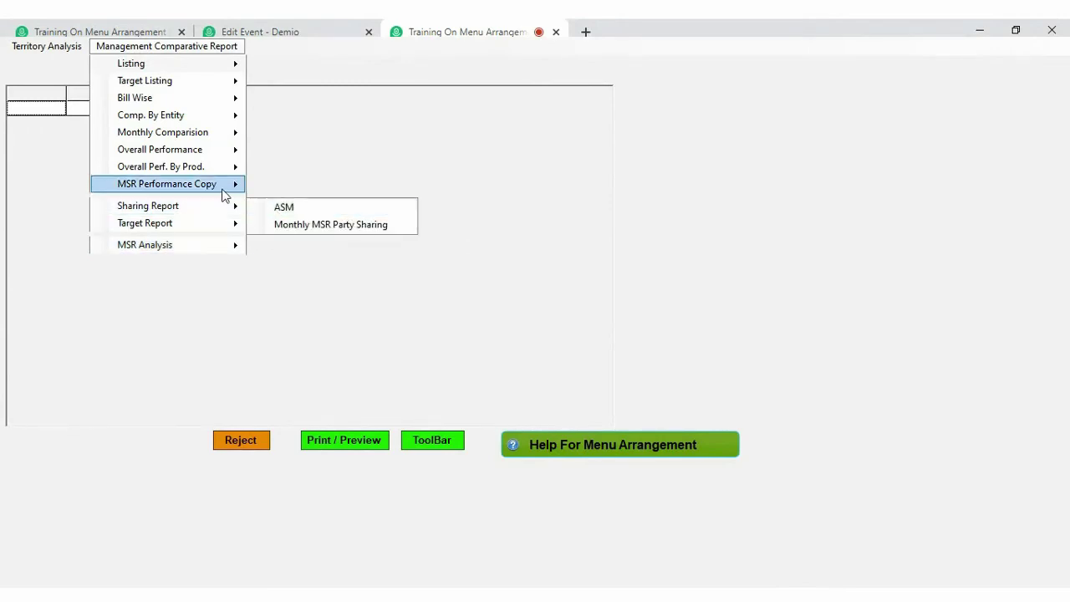
mouse_move(222, 191)
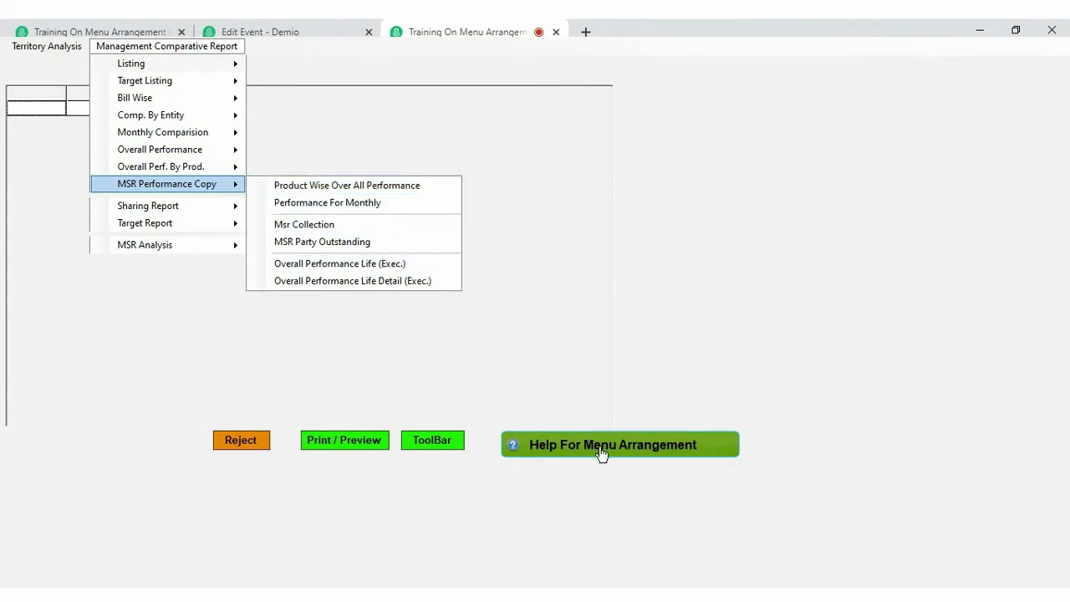
Open the F7 versus Ctrl+3 menu arrangement help document at 125% zoom and skim its first two pages.
left_click(652, 461)
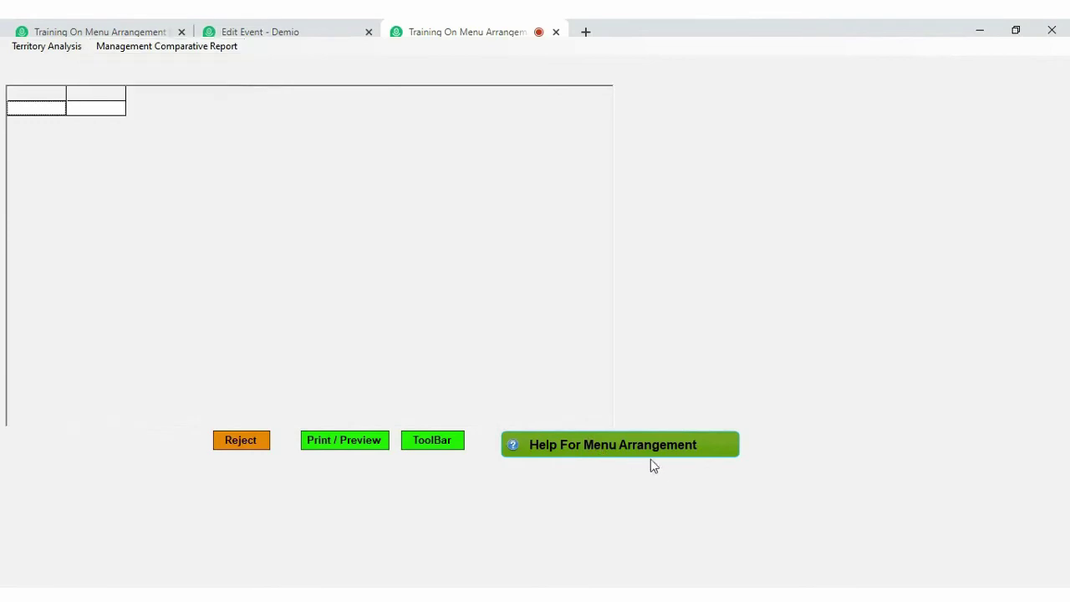
left_click(601, 447)
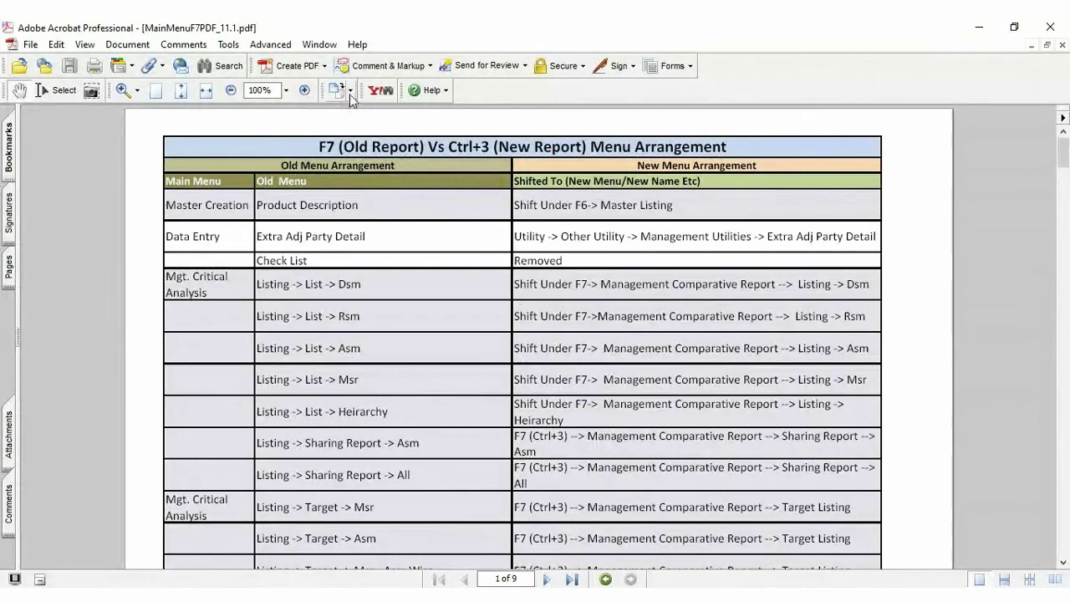
left_click(286, 90)
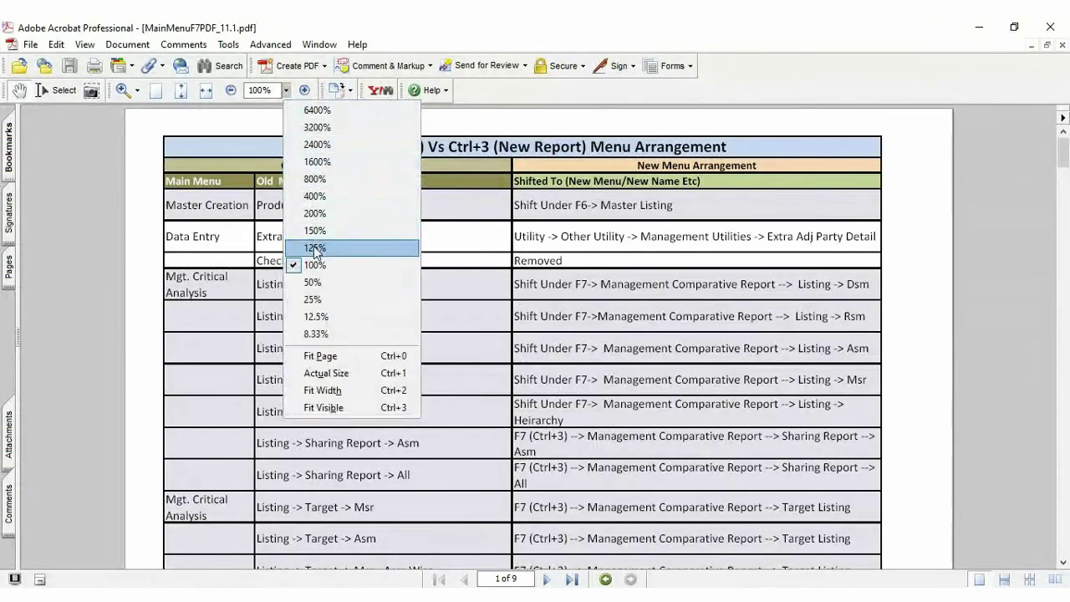
left_click(315, 249)
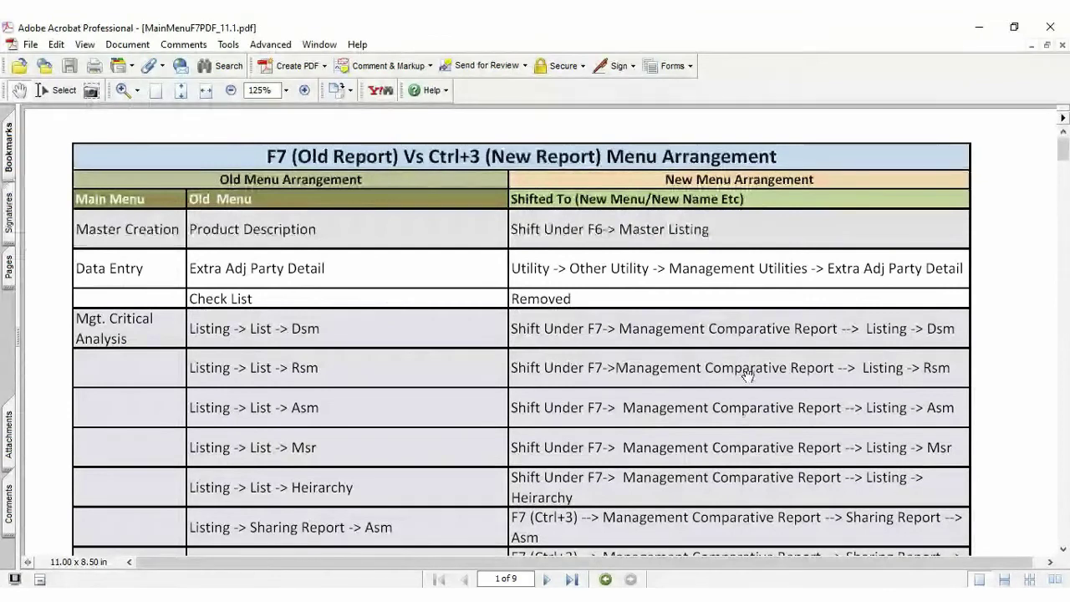
left_click(1063, 550)
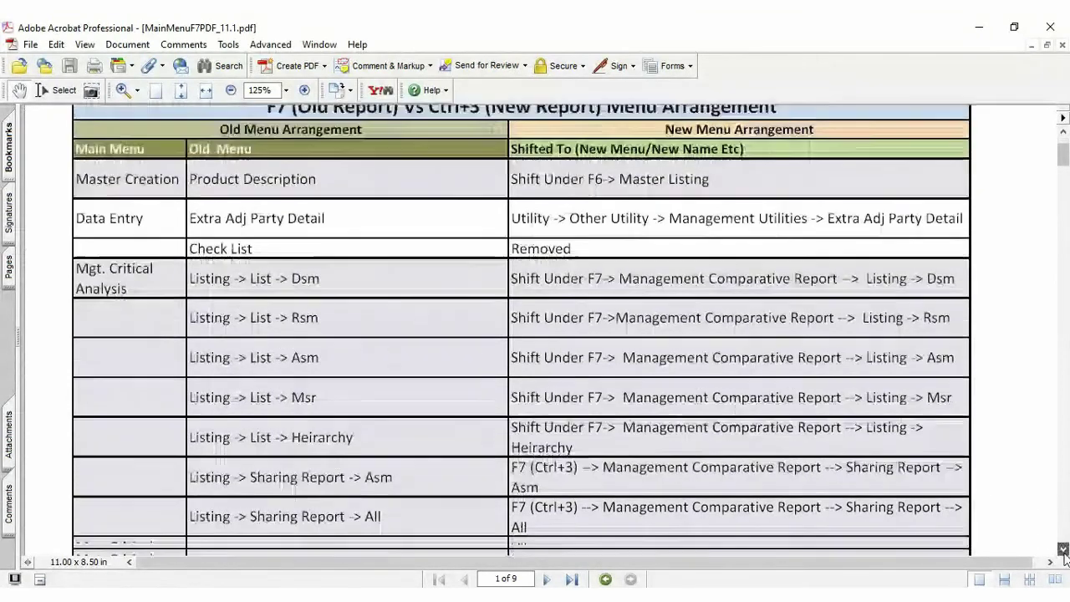
left_click(1064, 550)
left_click(1064, 550)
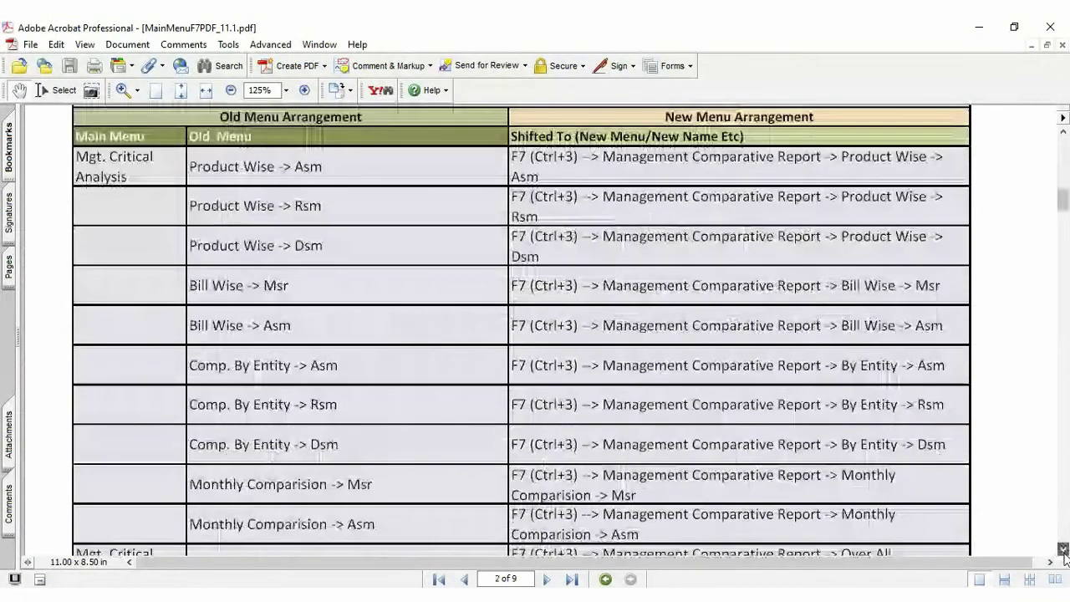
left_click(1064, 550)
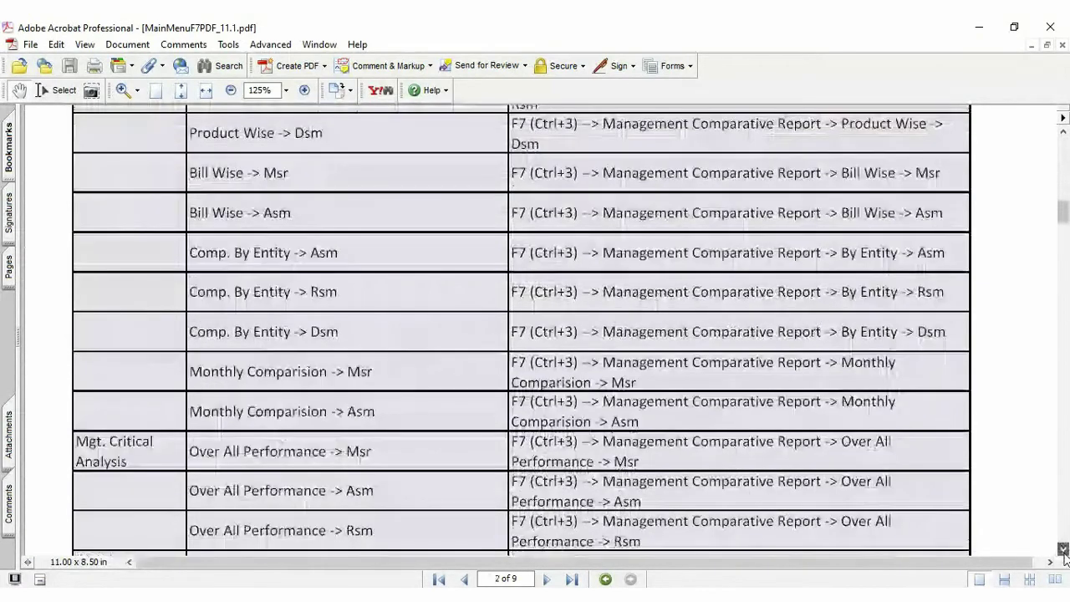
Read the help document from its beginning through the Mgt. Critical Analysis mappings up to page 3.
key("Home")
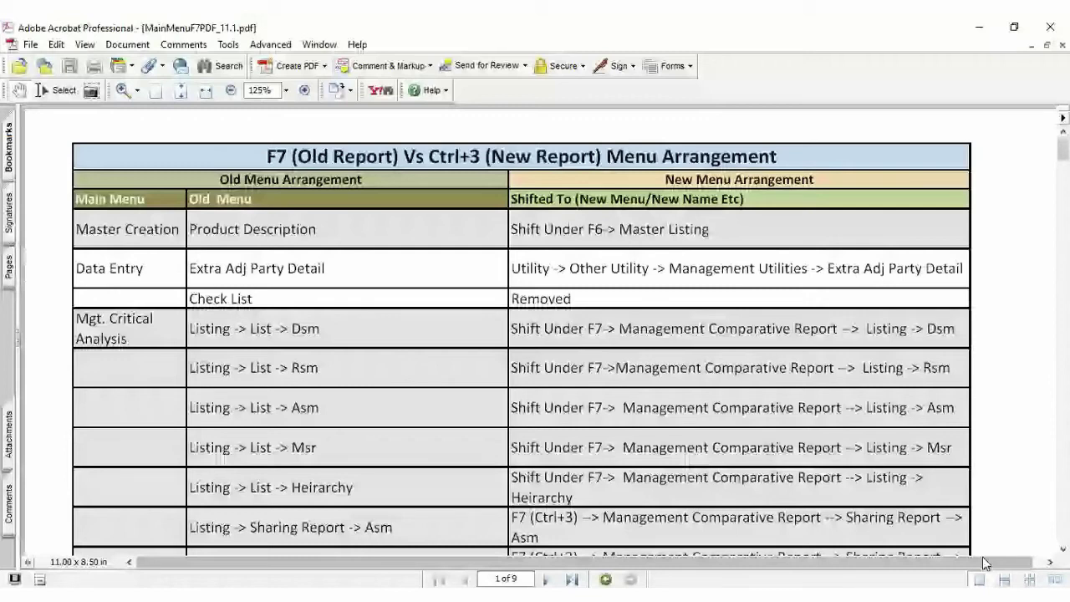
left_click(1063, 549)
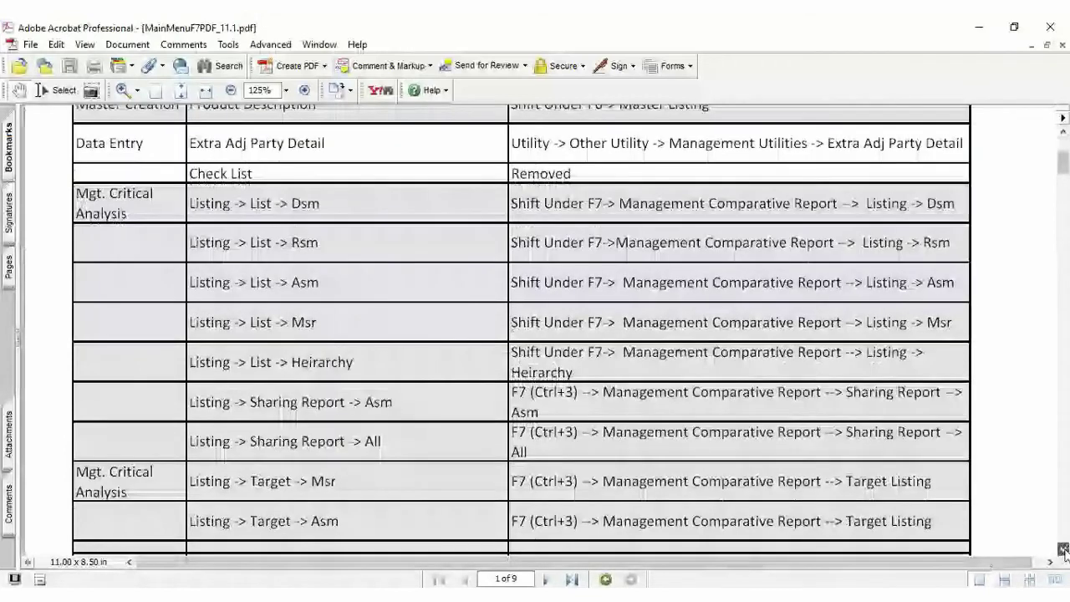
left_click(1063, 549)
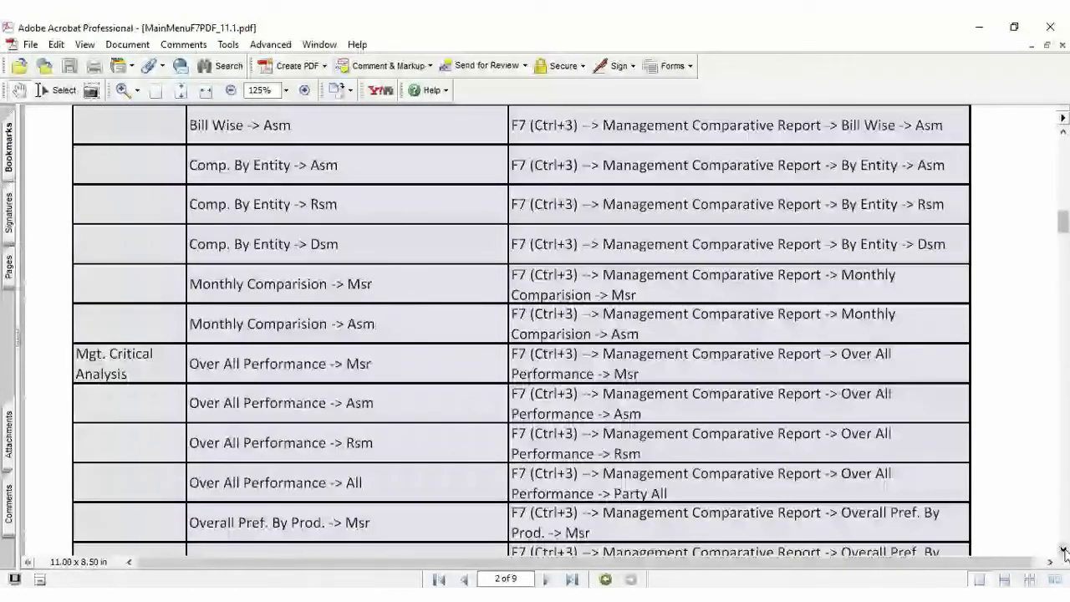
scroll(681, 292, "down", 2)
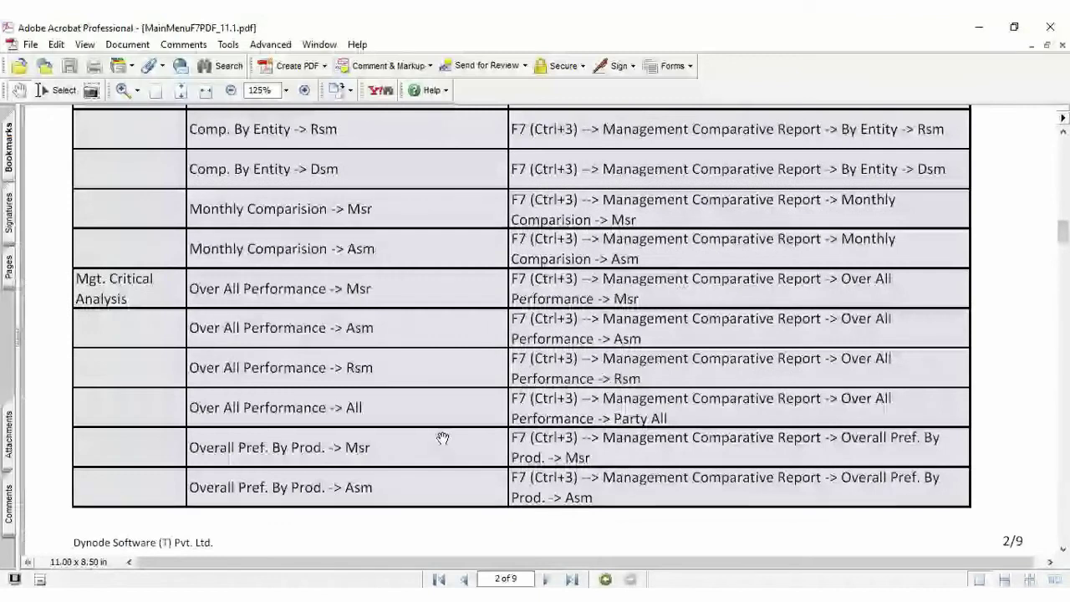
left_click(1063, 549)
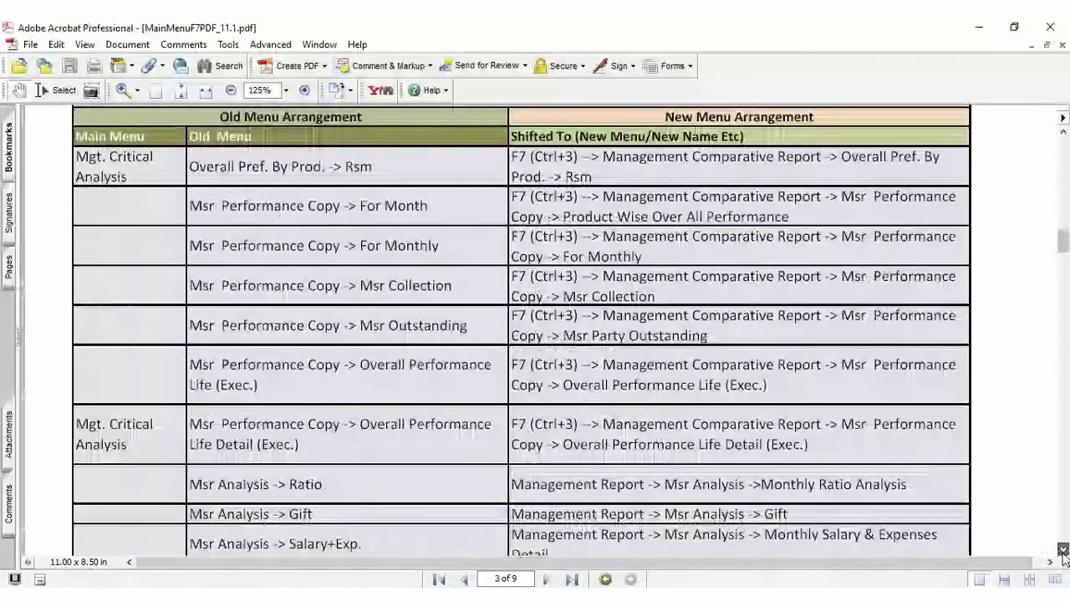
Review the Msr Performance Copy and Msr Analysis mappings on page 3 and the Territory Critical Analysis mappings on page 4.
left_click(1063, 549)
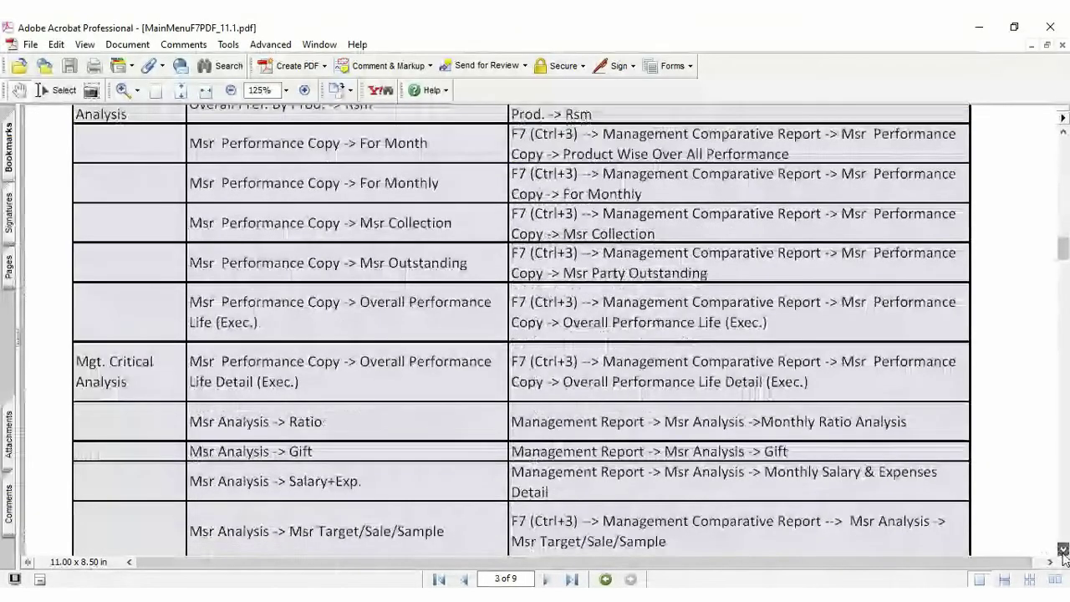
left_click(1062, 549)
left_click(1062, 551)
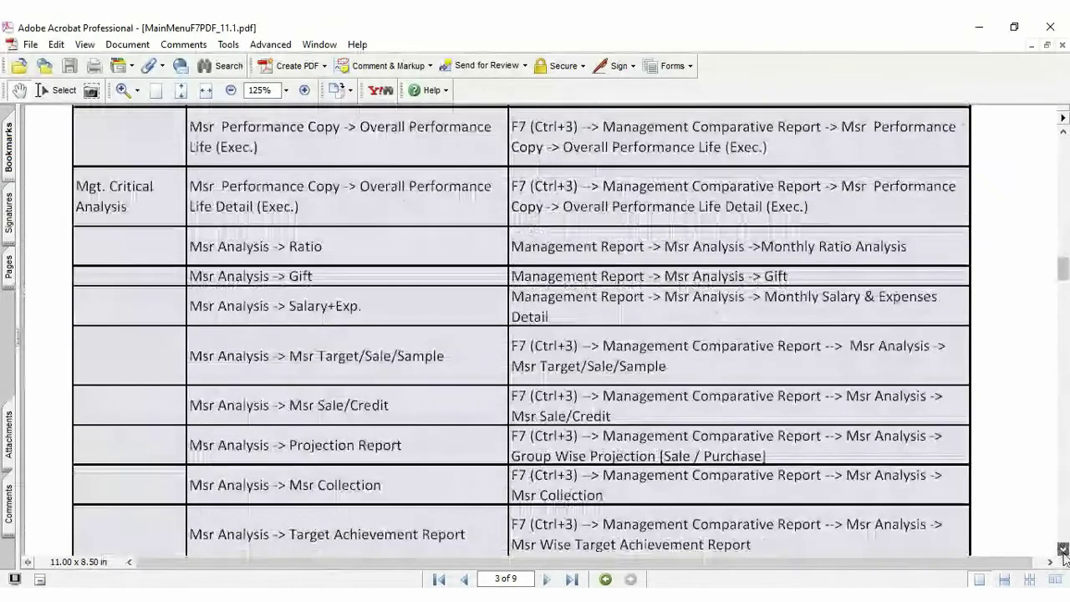
left_click(1062, 550)
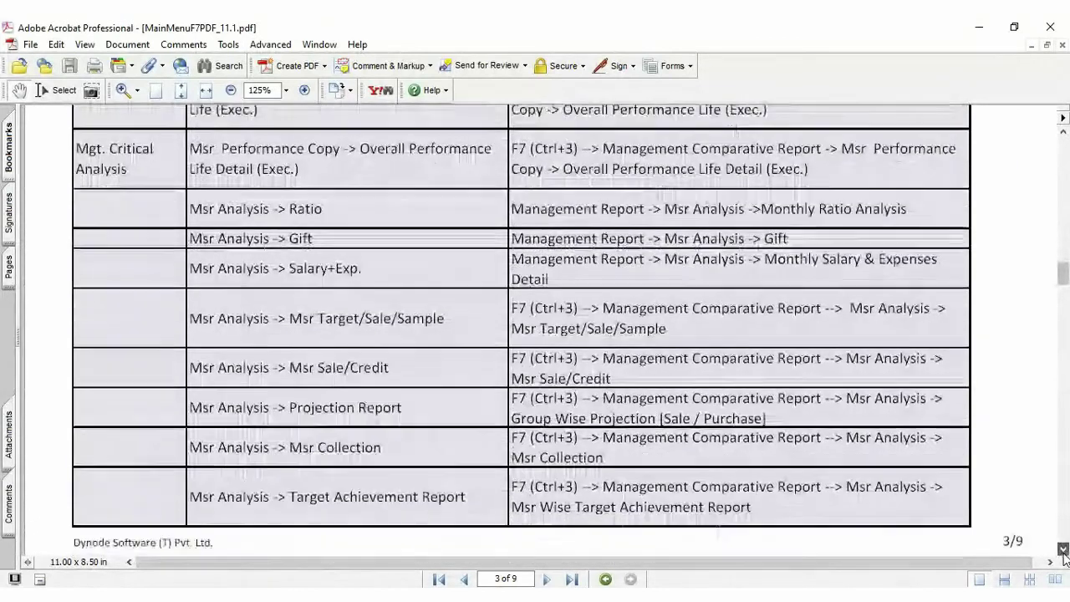
left_click(1063, 550)
left_click(1063, 550)
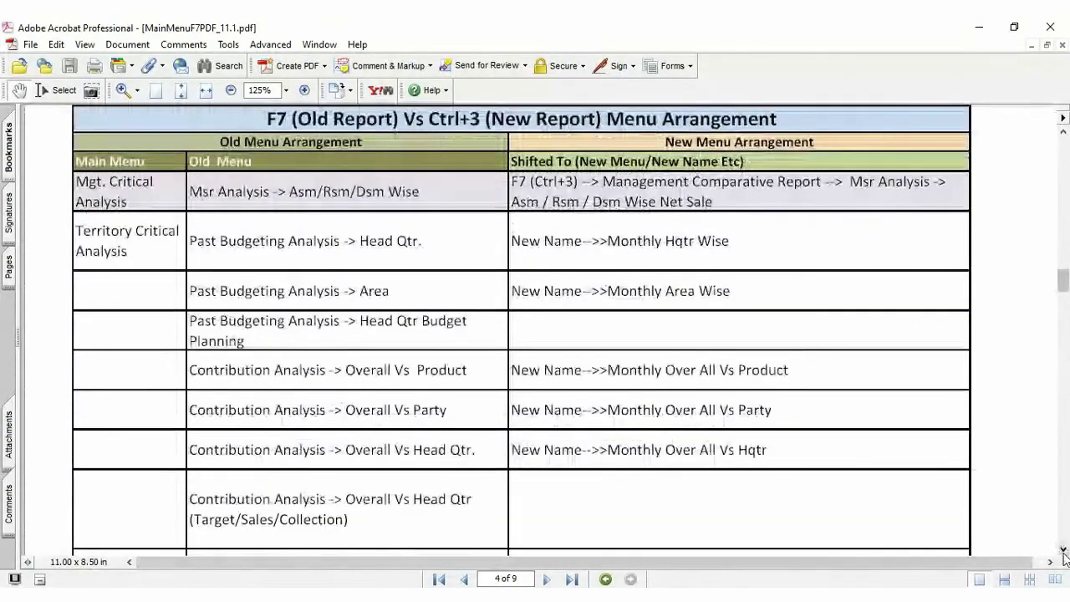
left_click(1062, 550)
left_click(1062, 550)
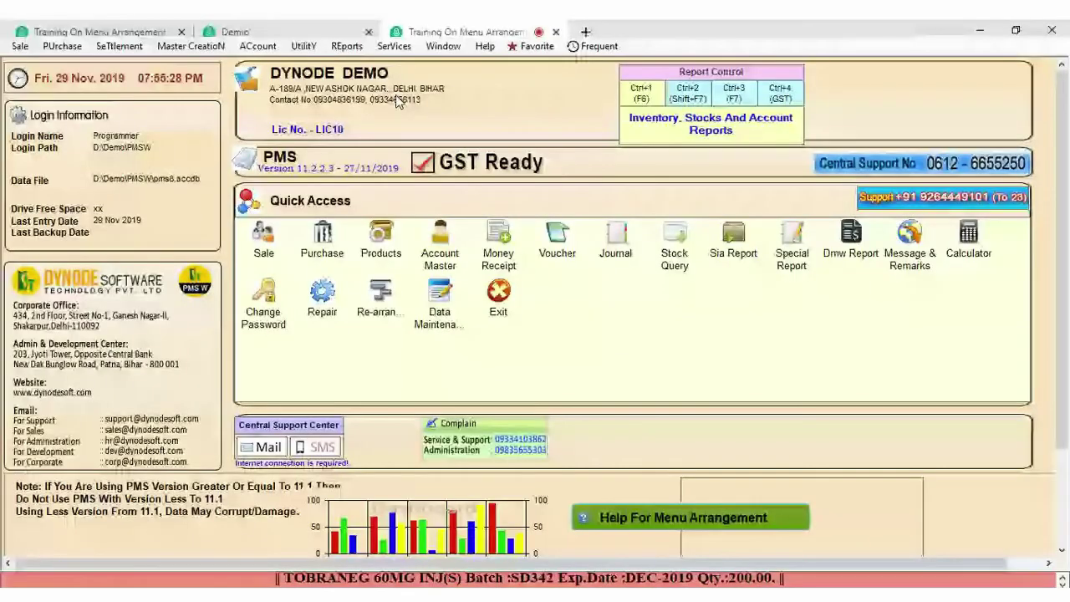
Open the GST reports module from the PMS main screen.
left_click(346, 46)
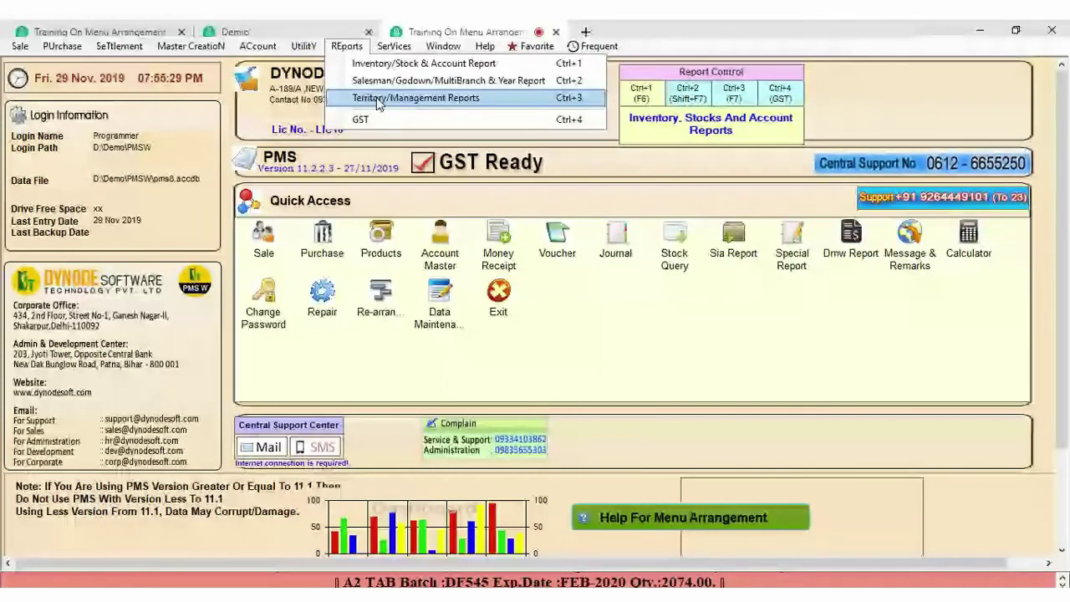
left_click(384, 119)
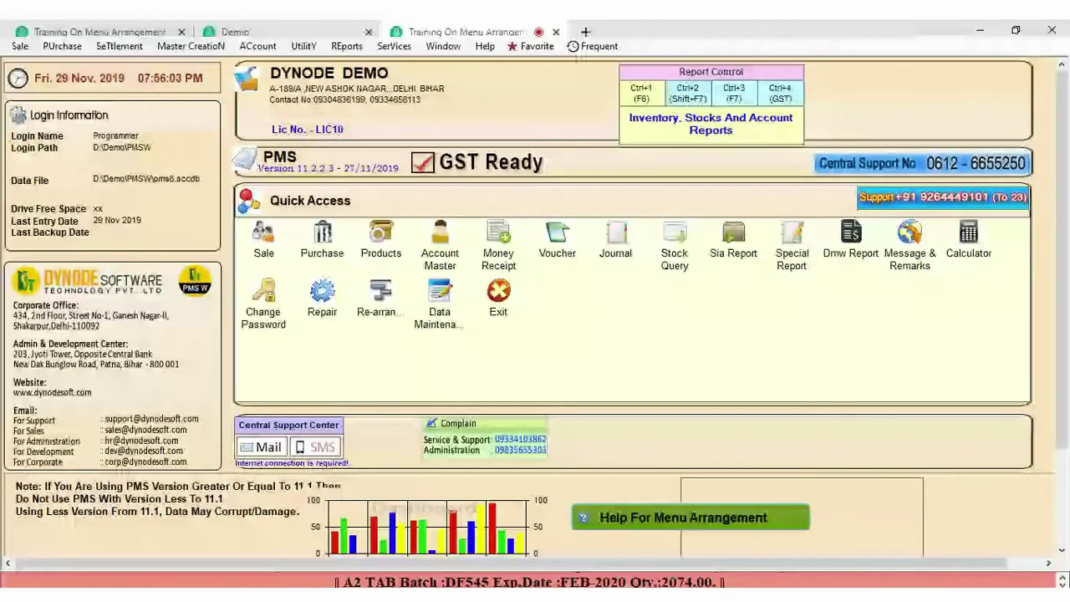
left_click(74, 36)
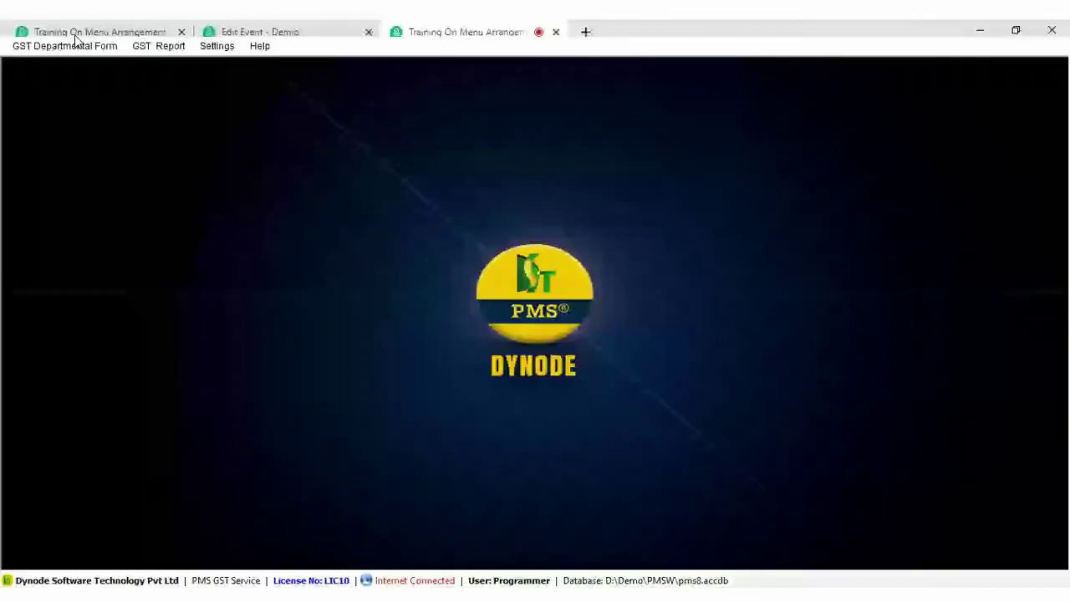
Examine the GST Departmental Form entries GSTR-1 to GSTR-9, the GST Report entries and the GST settings.
left_click(72, 45)
mouse_move(81, 94)
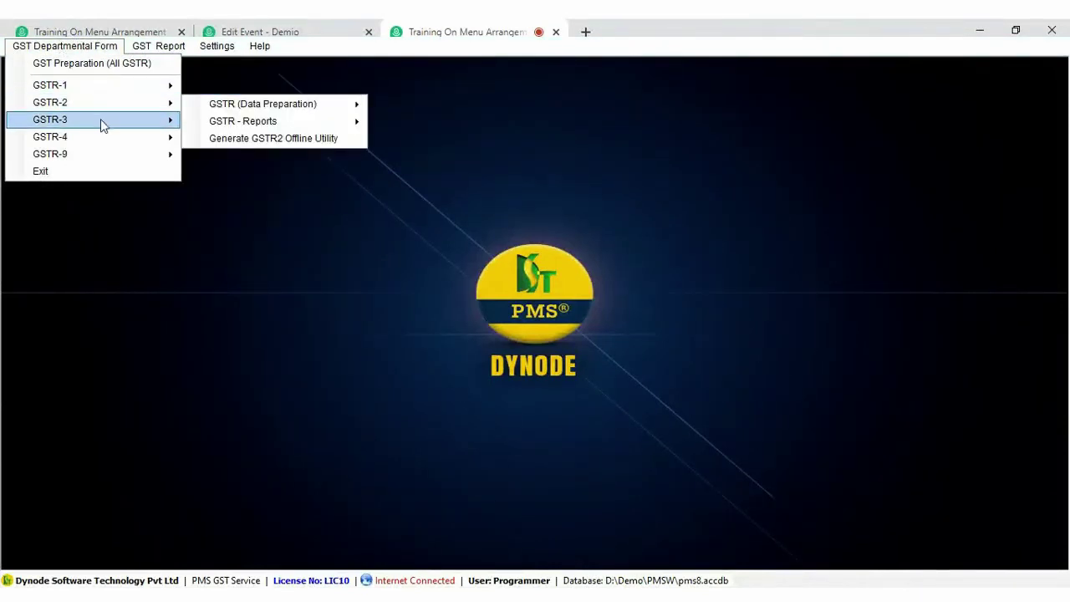
mouse_move(101, 122)
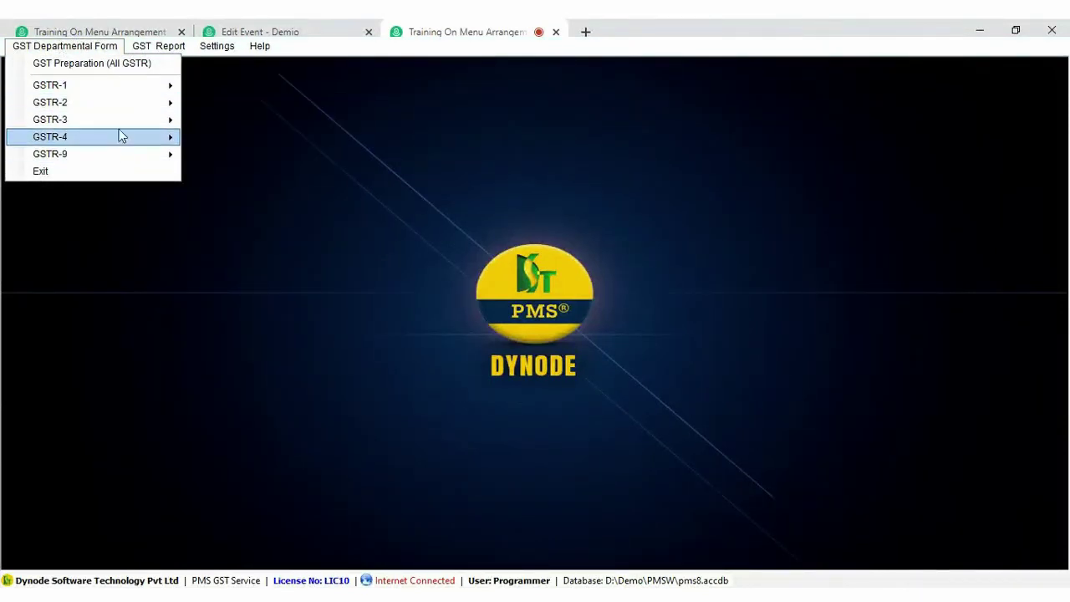
left_click(151, 47)
left_click(207, 46)
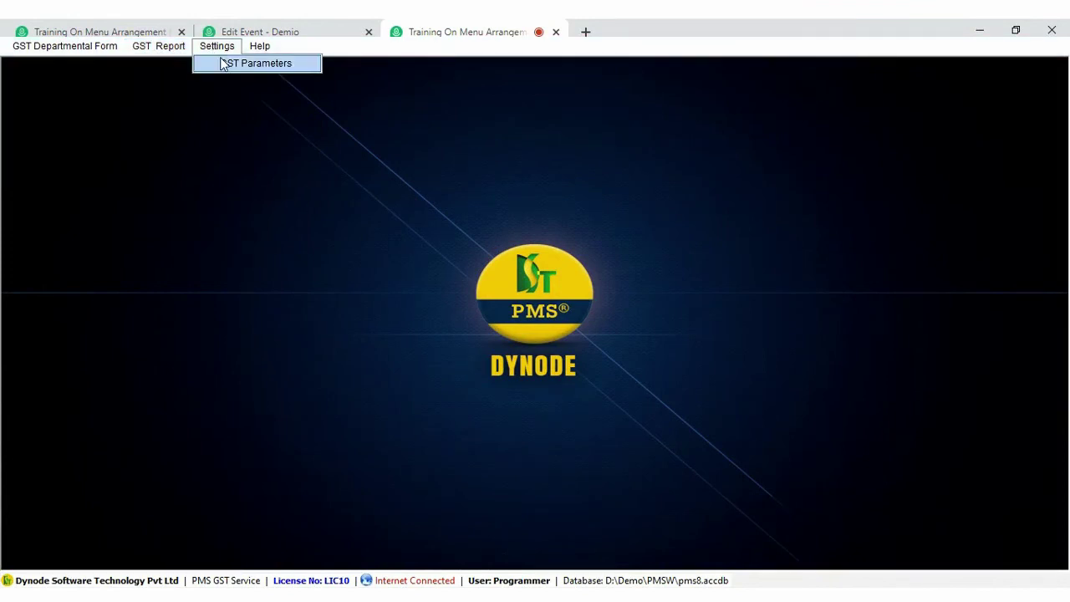
View the GST Parameters settings and close them without changes.
left_click(257, 69)
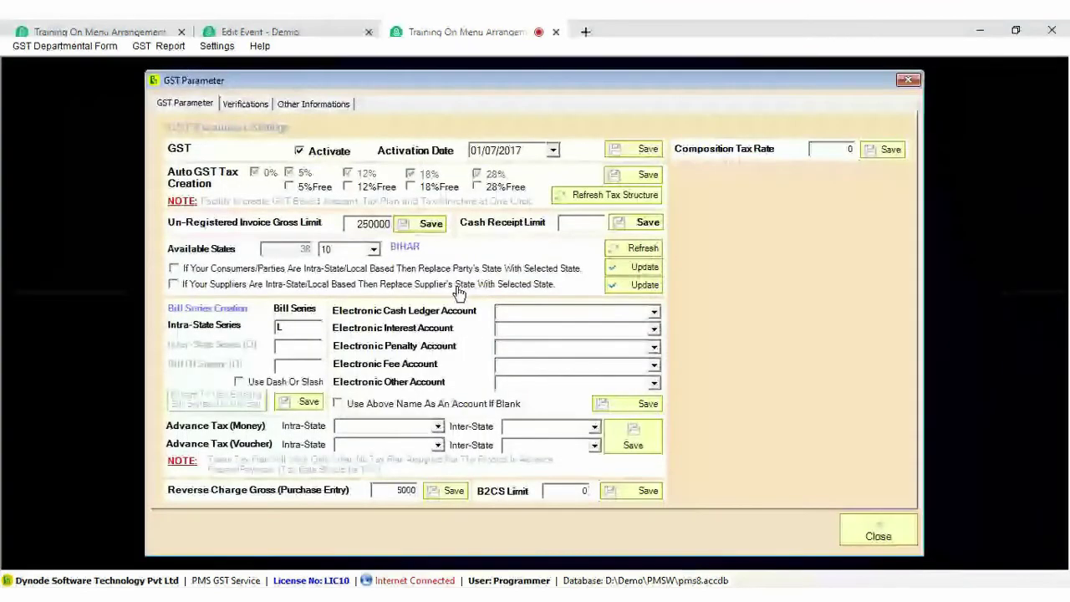
key("Escape")
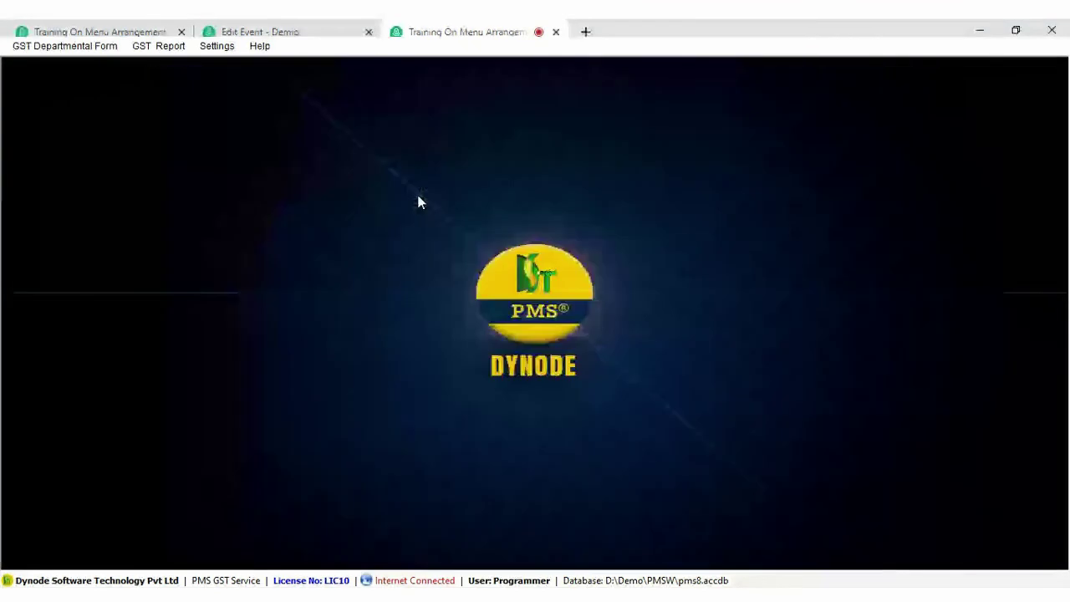
Generate the GSTR-1 Excel file for the offline utility from the GST departmental forms.
left_click(77, 51)
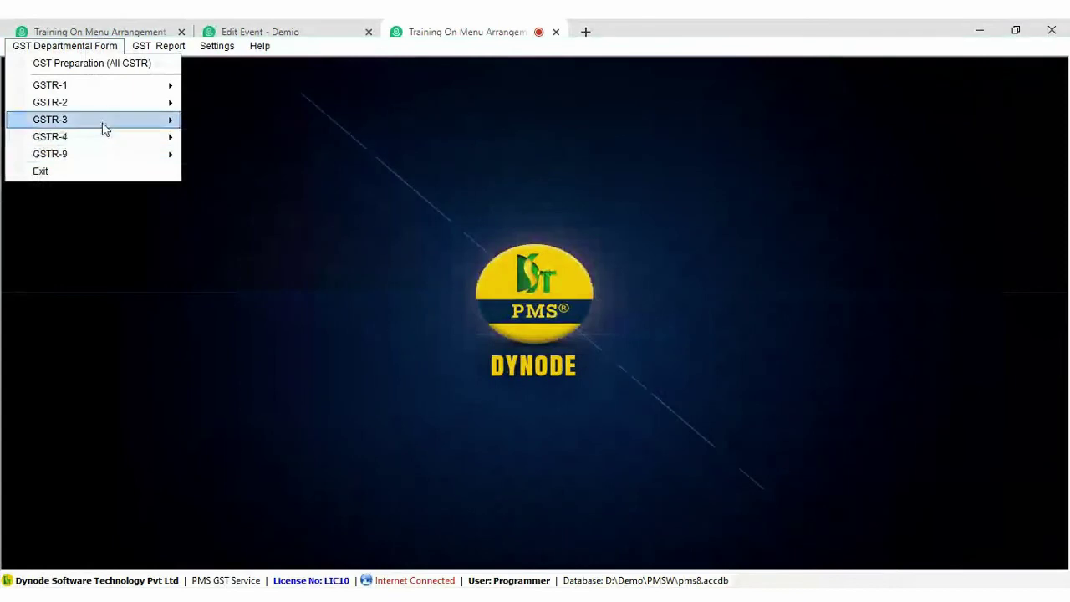
mouse_move(104, 127)
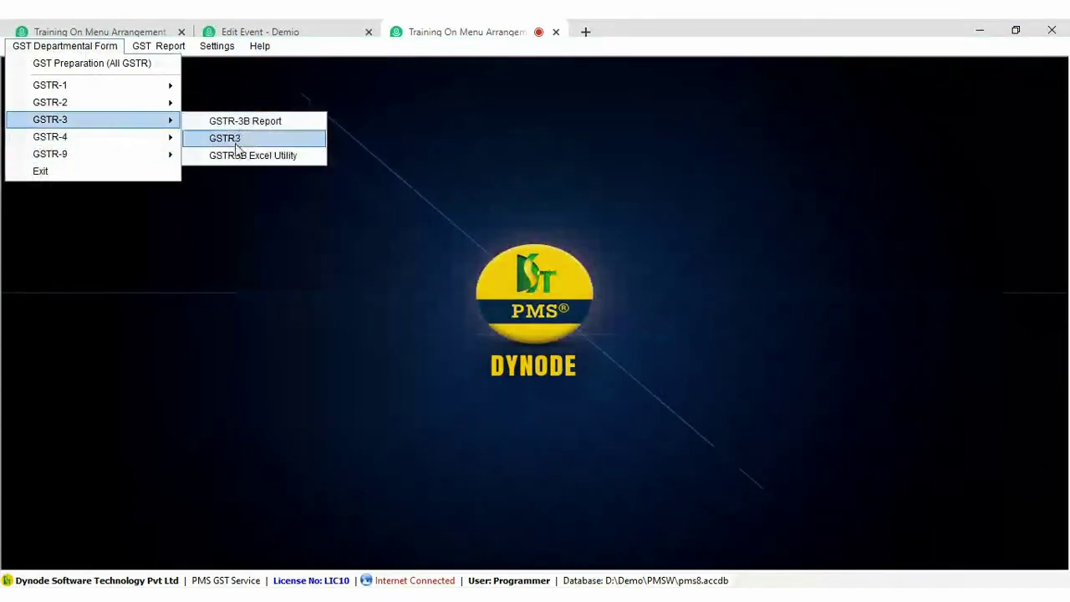
mouse_move(116, 106)
mouse_move(114, 88)
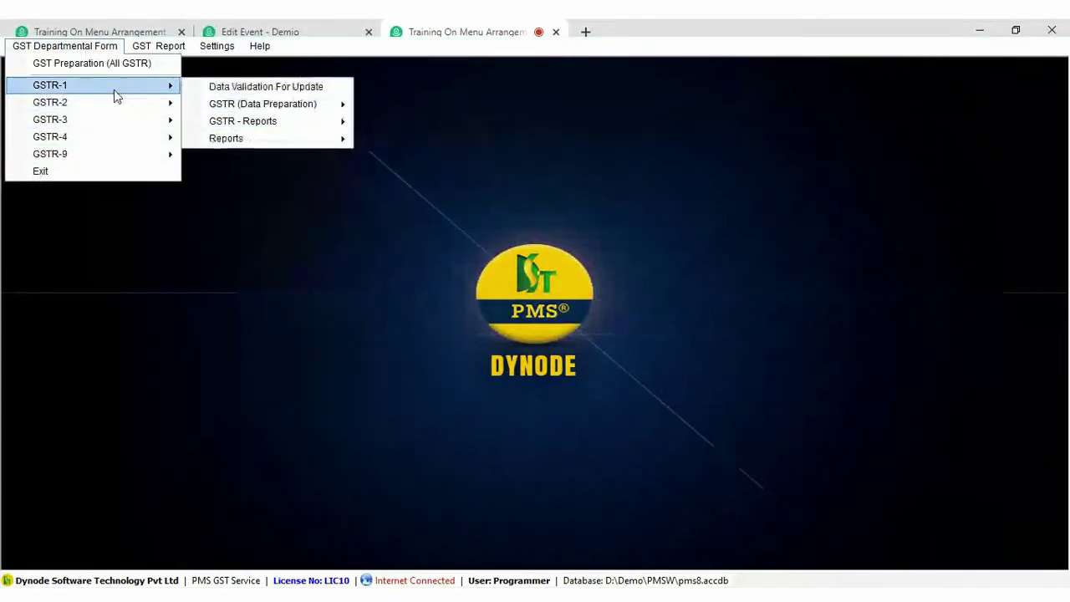
mouse_move(269, 124)
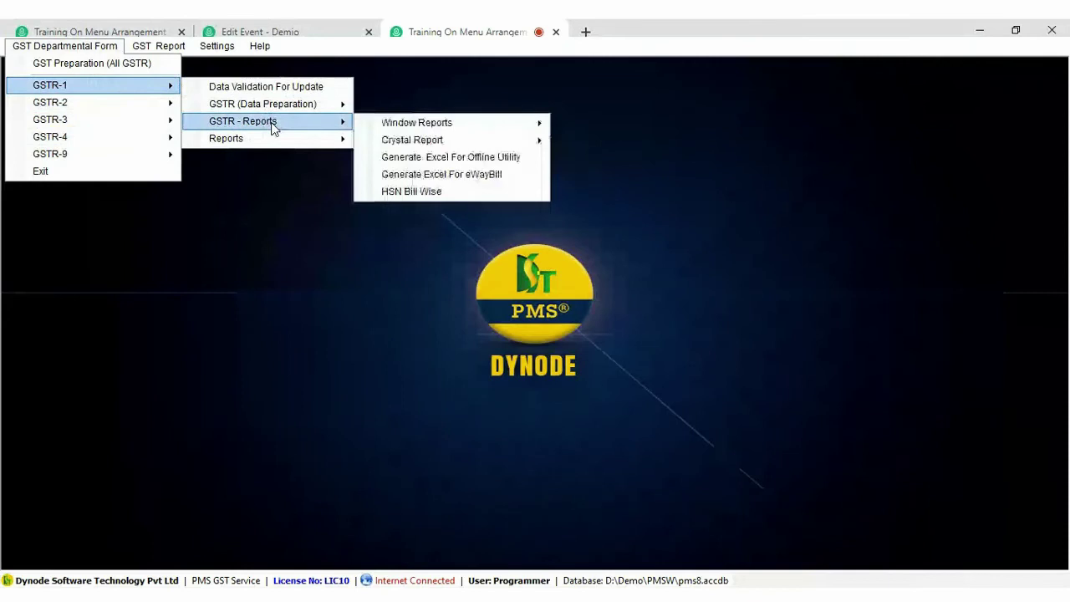
left_click(451, 160)
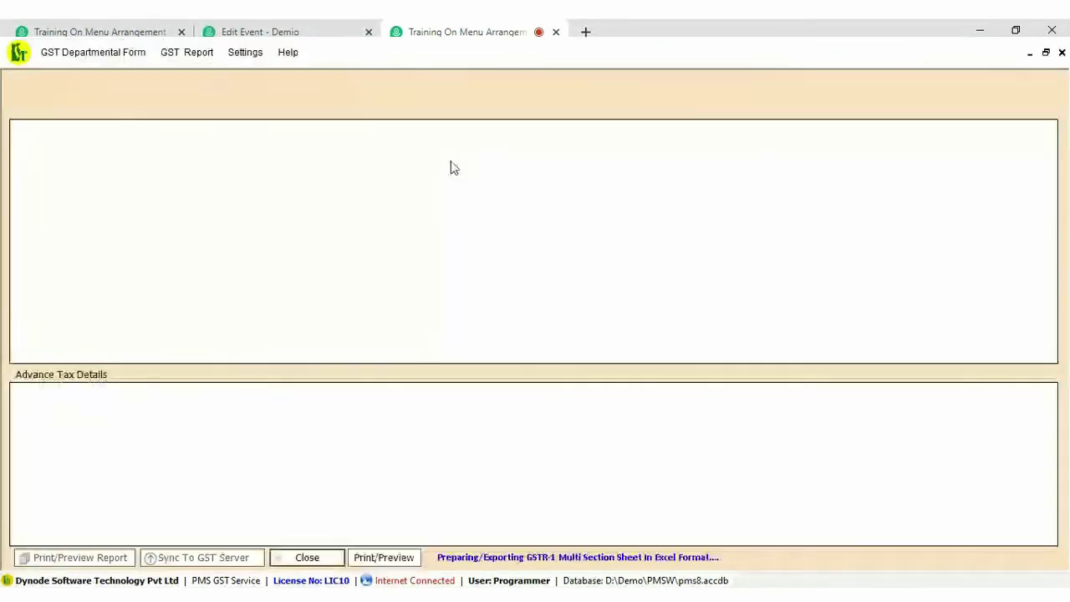